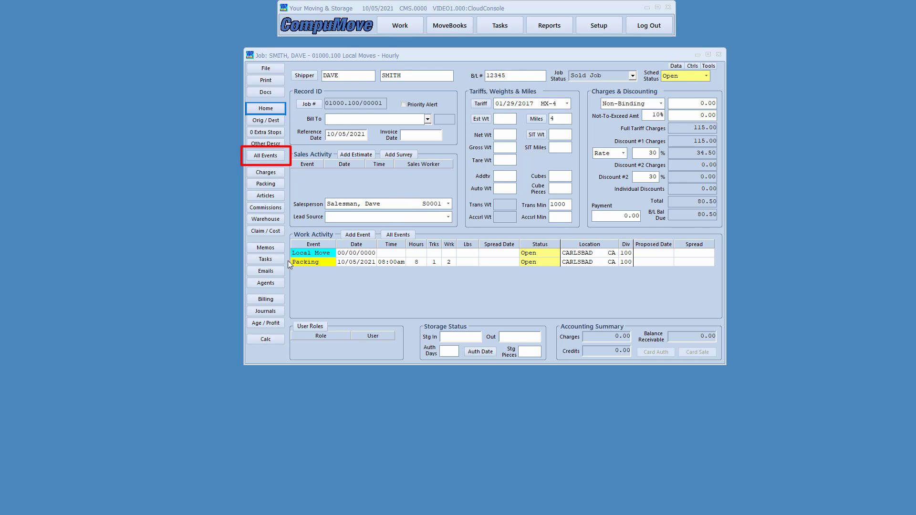
Step: Review the all-events overview of the local move job and return to the job's home page
left_click_drag(285, 257, 463, 271)
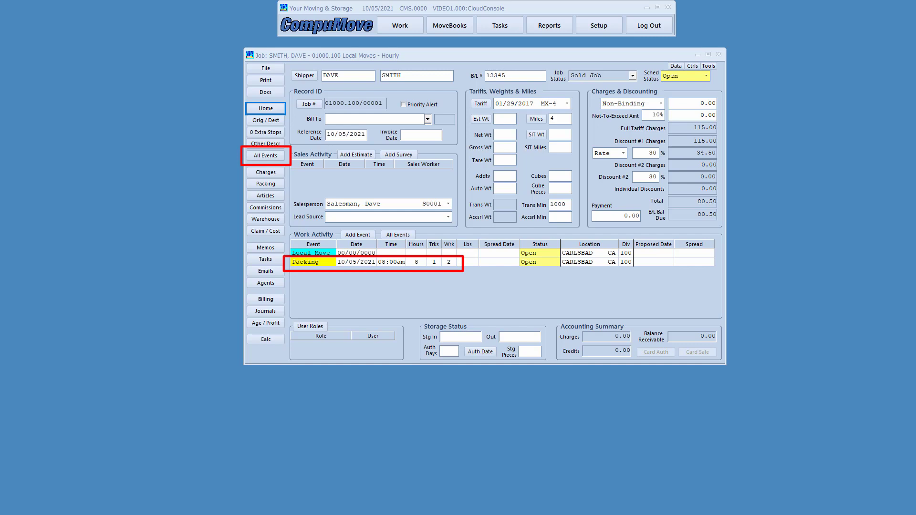
key("Escape")
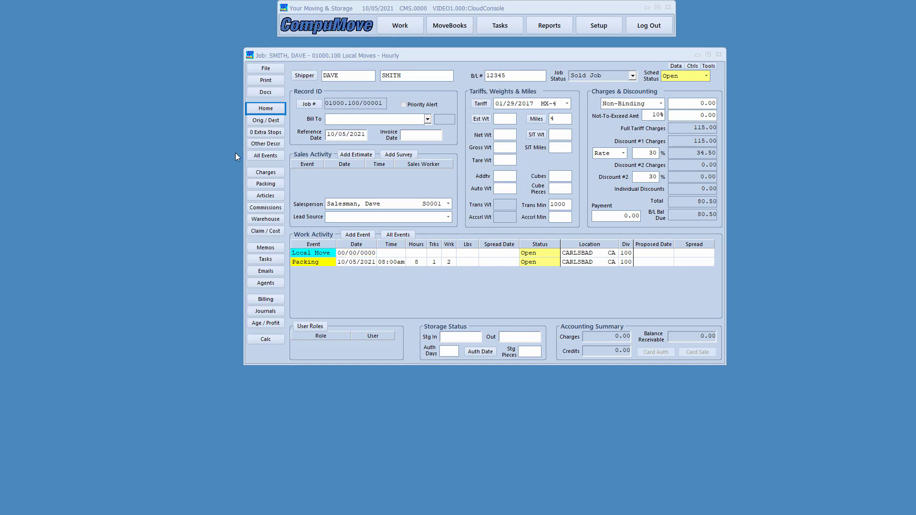
left_click(266, 156)
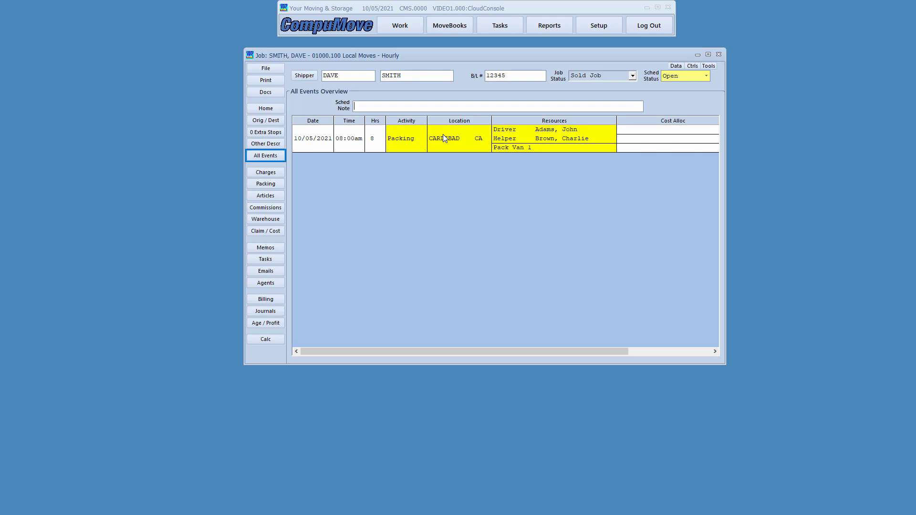
left_click(276, 108)
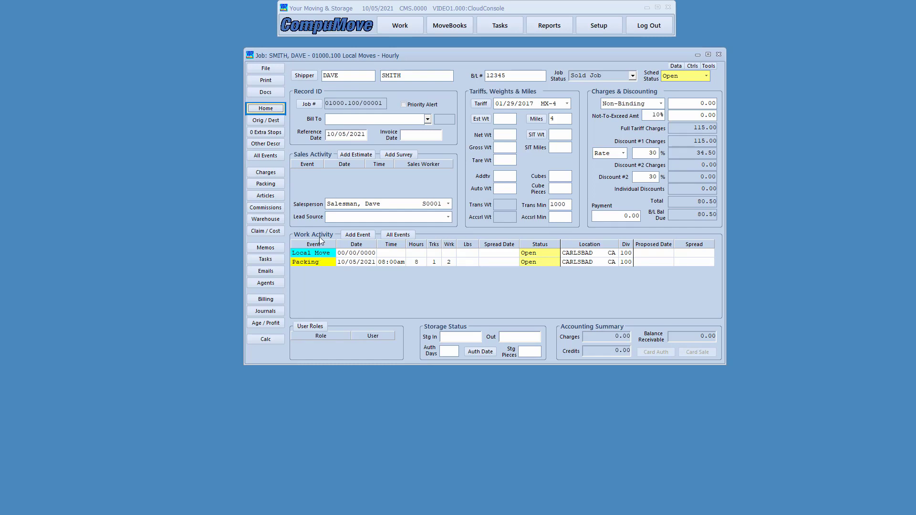
Step: Open the 10/05/2021 packing event, review its assigned worker and equipment resources, and close the event scheduling
double_click(357, 262)
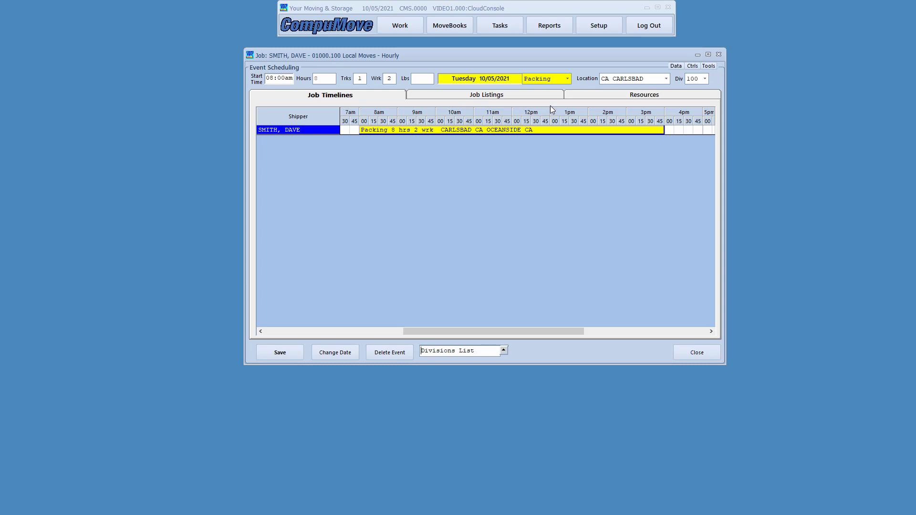
left_click(578, 96)
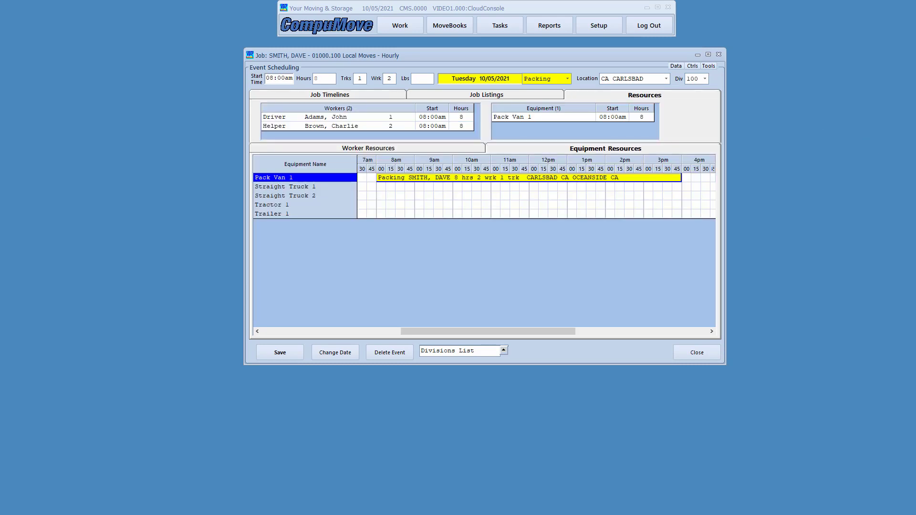
mouse_move(257, 99)
left_mouse_down()
mouse_move(405, 142)
mouse_move(482, 137)
left_mouse_up()
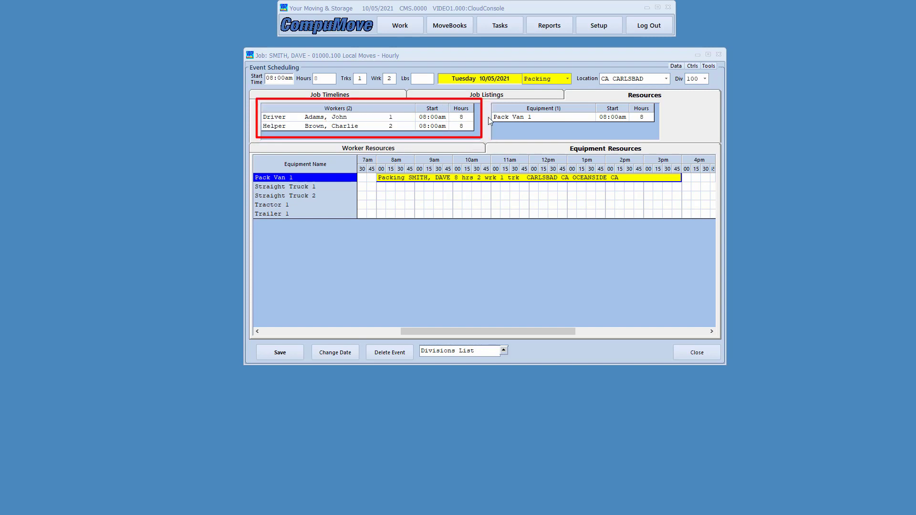
mouse_move(490, 98)
left_mouse_down()
mouse_move(494, 136)
mouse_move(663, 142)
left_mouse_up()
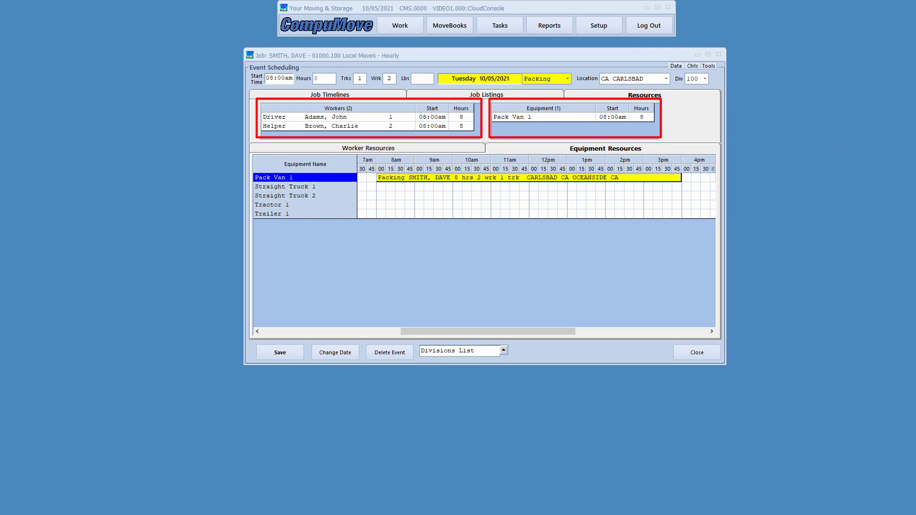
left_click(329, 150)
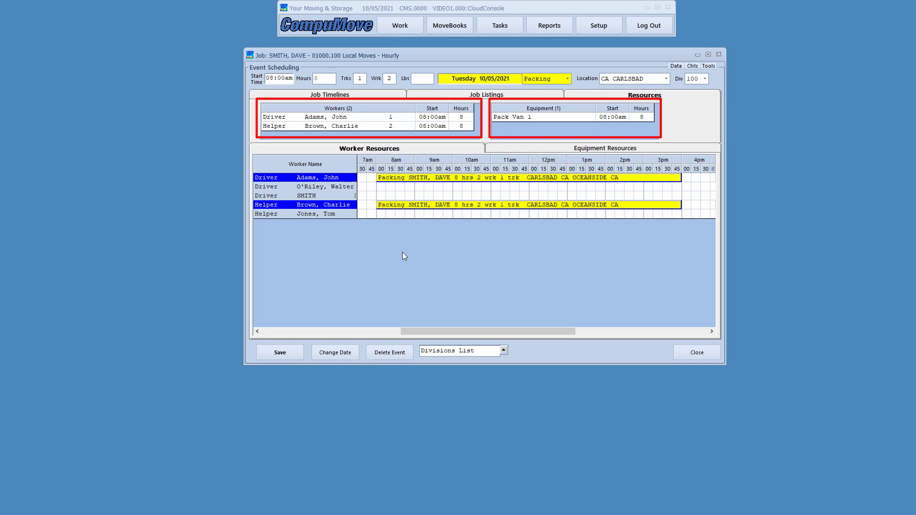
left_click(236, 164)
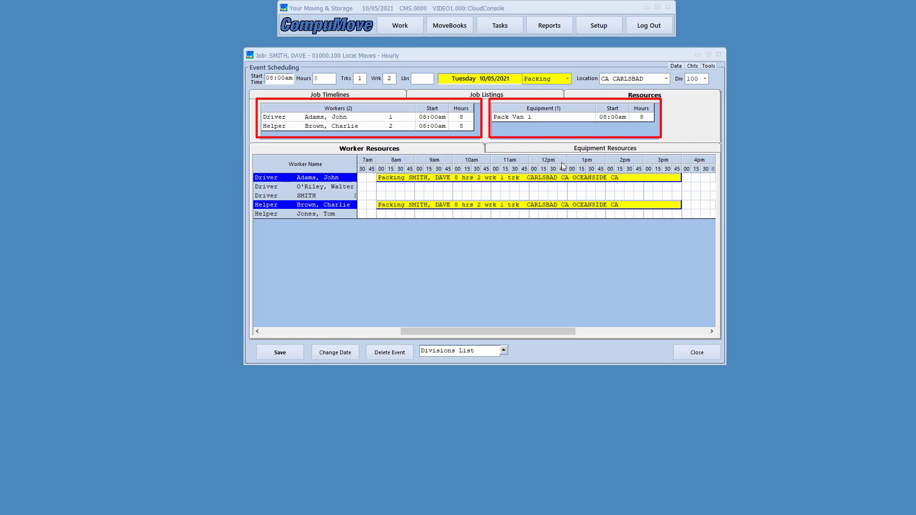
left_click(554, 147)
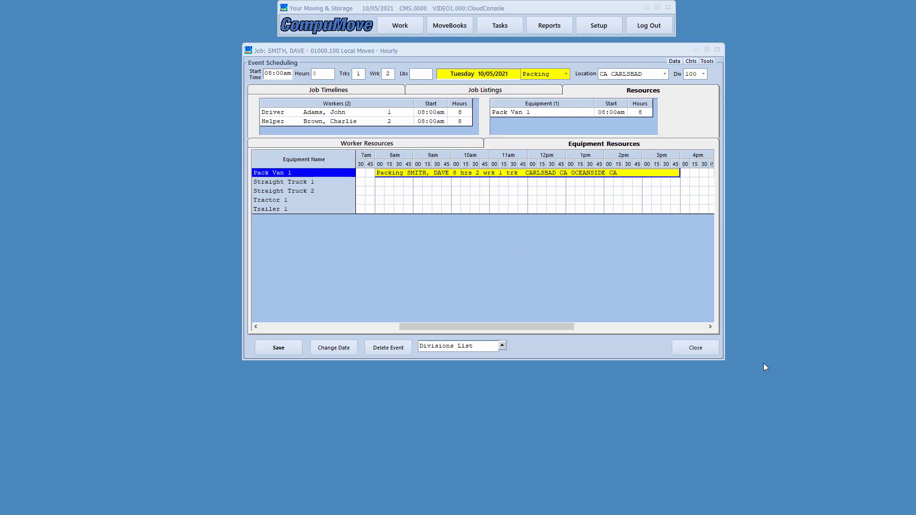
left_click(696, 348)
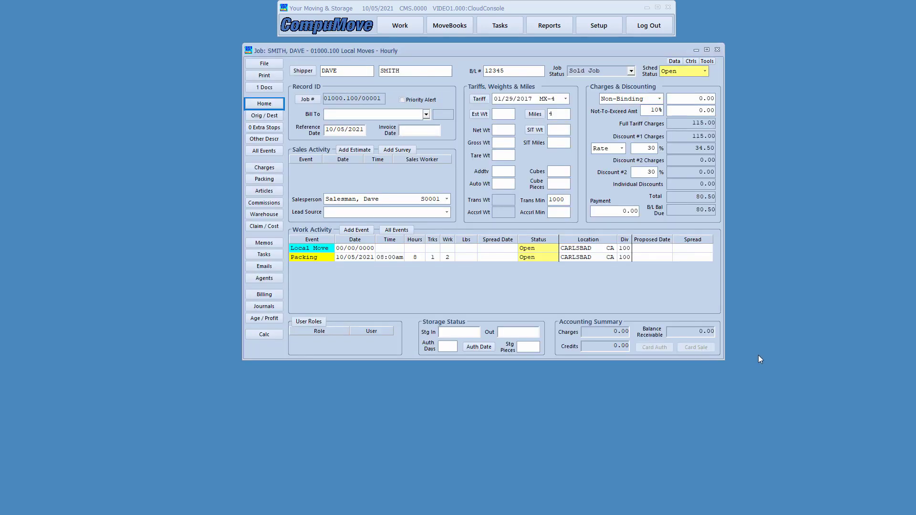
Step: Display the Dispatch Ticket for the packing event, review its crew, notes and work event summary, and close it
left_click(264, 76)
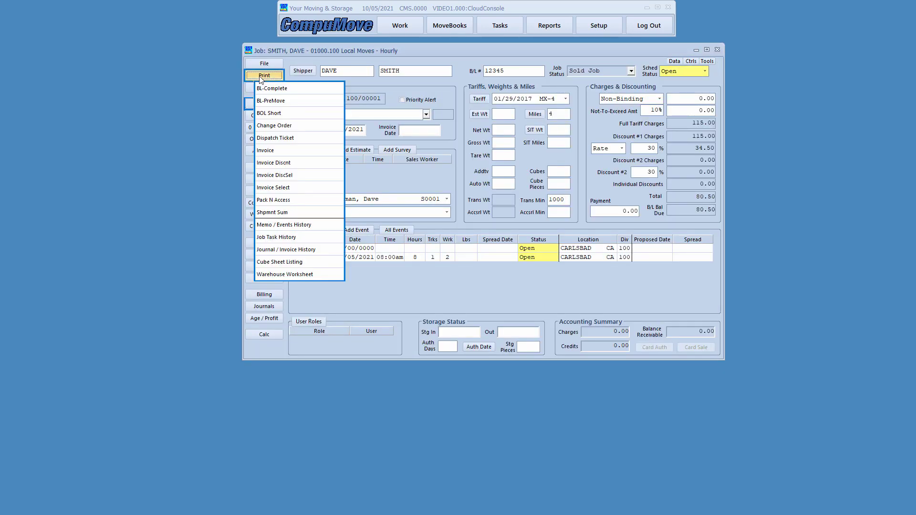
left_click(270, 138)
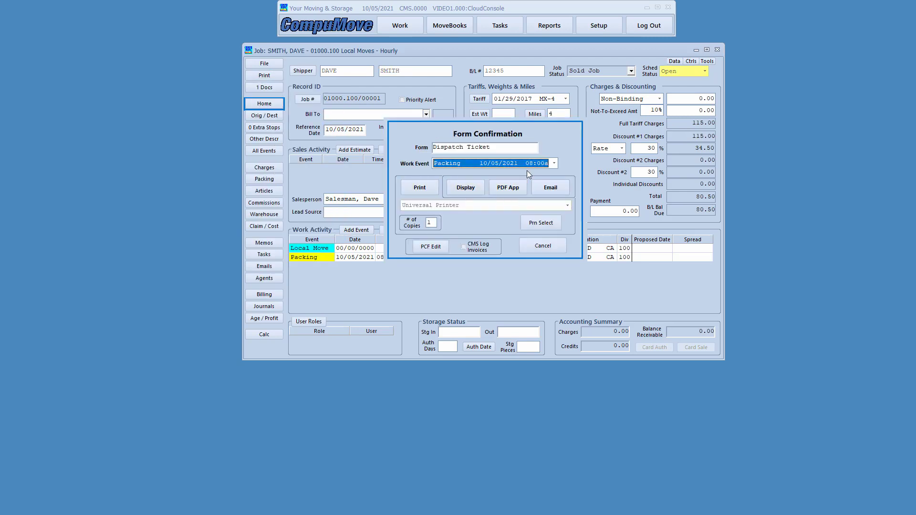
left_click(467, 188)
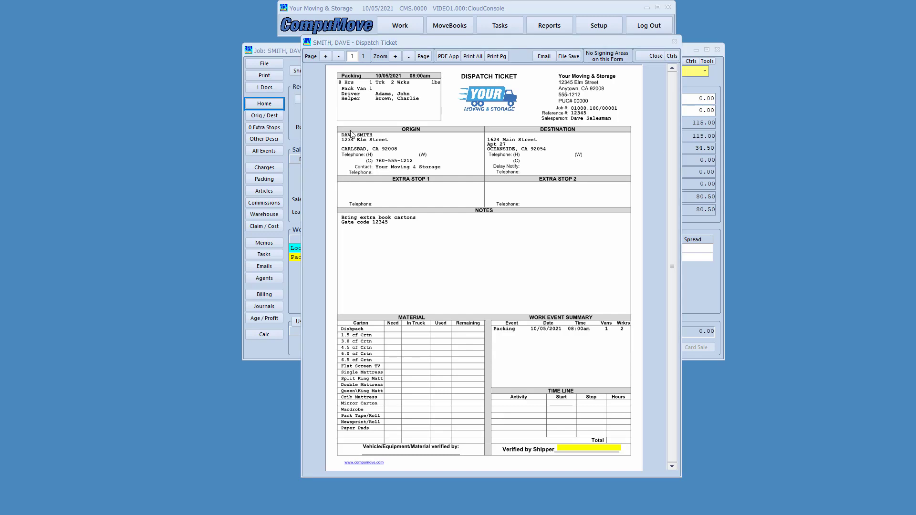
mouse_move(332, 66)
left_mouse_down()
mouse_move(336, 90)
mouse_move(437, 130)
mouse_move(453, 122)
left_mouse_up()
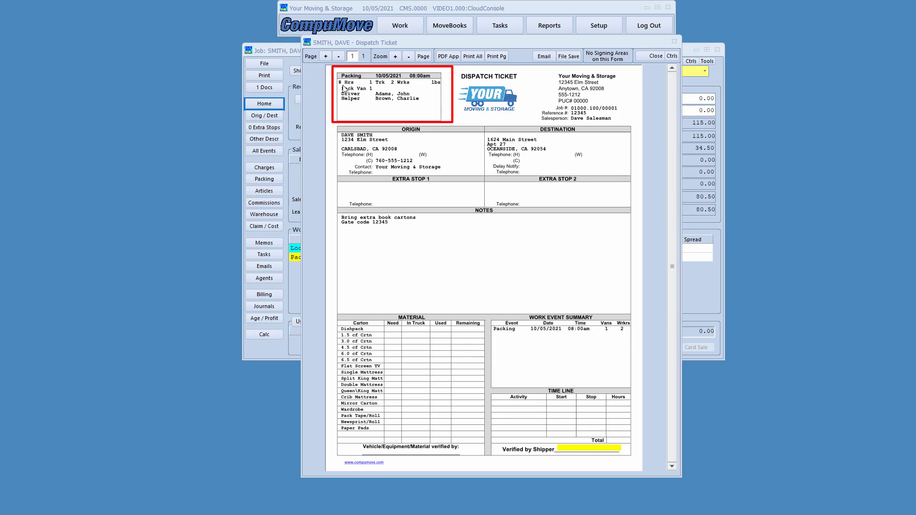
left_click_drag(329, 75, 446, 91)
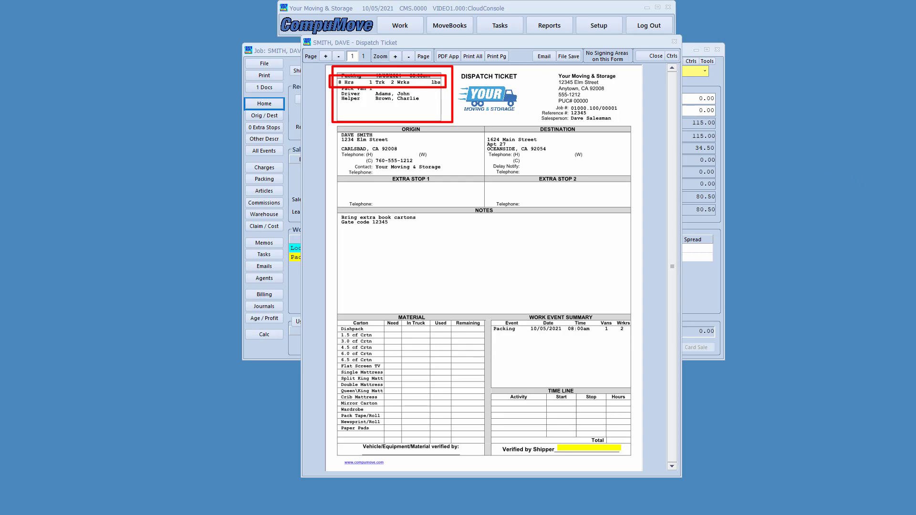
key("Escape")
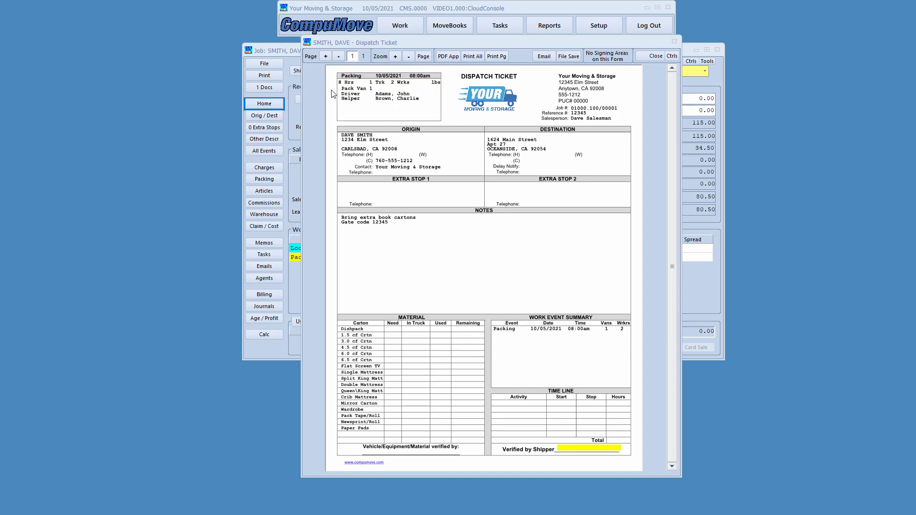
left_click_drag(332, 87, 425, 106)
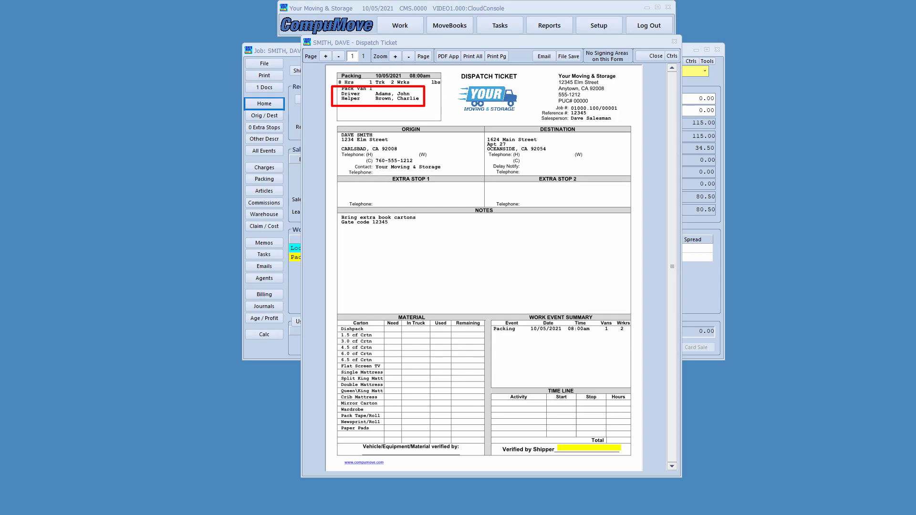
left_click_drag(332, 210, 439, 232)
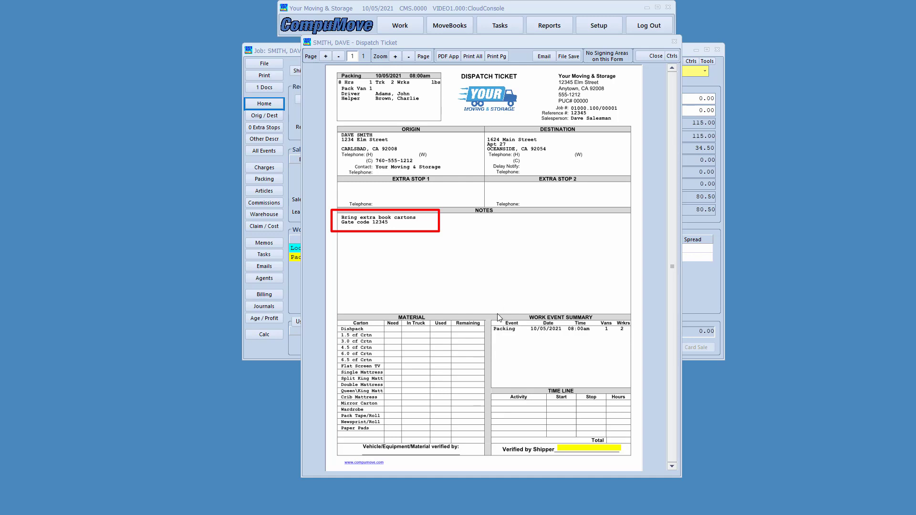
mouse_move(482, 310)
left_mouse_down()
mouse_move(540, 335)
mouse_move(640, 342)
left_mouse_up()
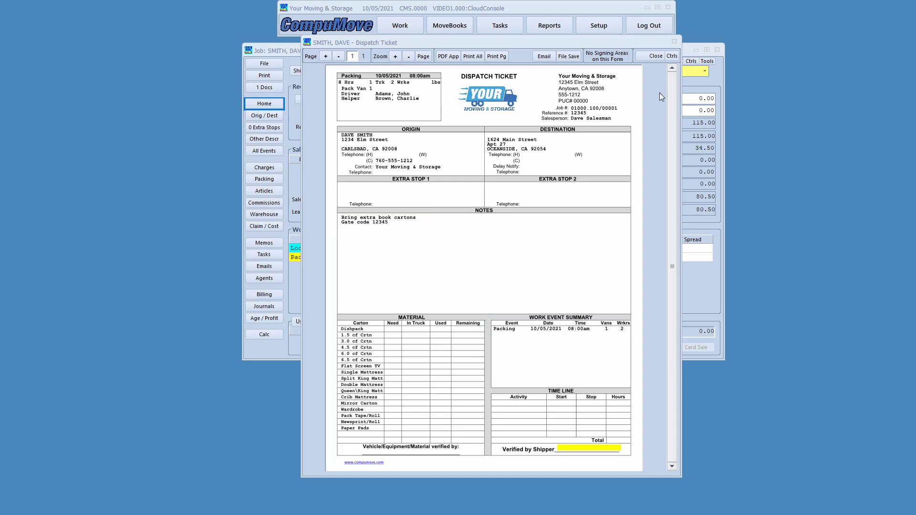
left_click(652, 57)
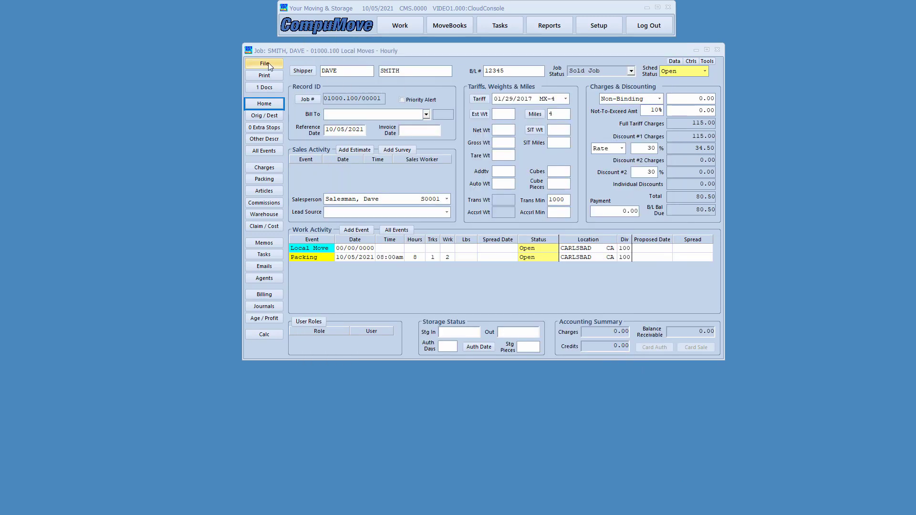
Step: Close the job record and open Job Scheduling, enlarging its window to show more schedule columns
left_click(268, 65)
left_click(272, 78)
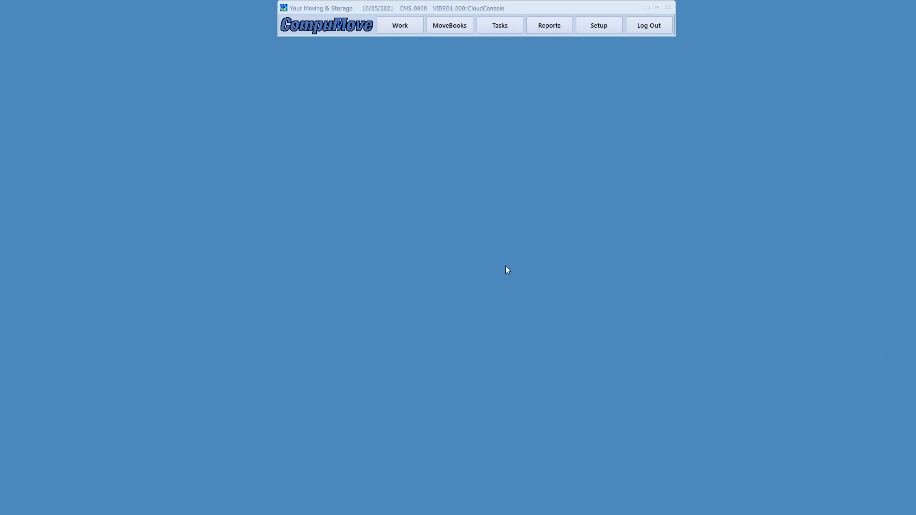
left_click(395, 28)
left_click(381, 136)
left_click_drag(428, 49, 214, 50)
left_click_drag(542, 358, 857, 464)
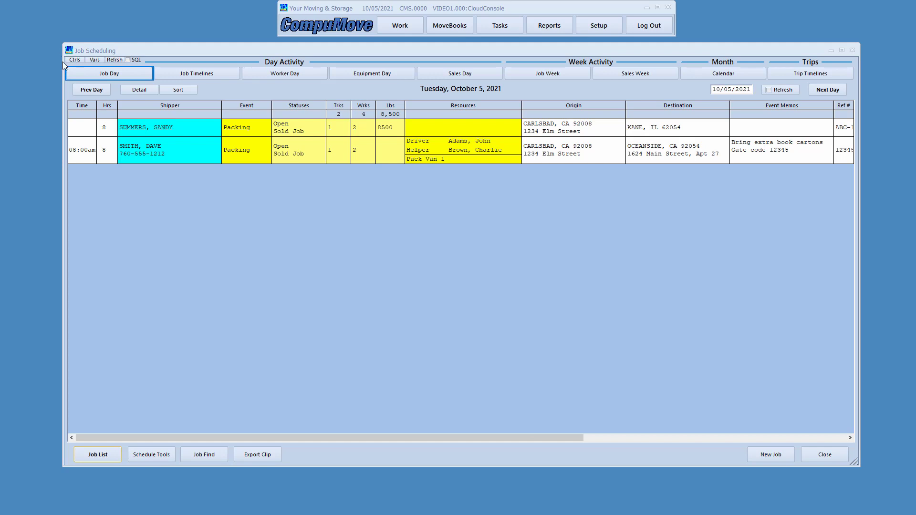
mouse_move(57, 54)
left_mouse_down()
mouse_move(93, 93)
mouse_move(867, 115)
mouse_move(900, 106)
mouse_move(884, 102)
left_mouse_up()
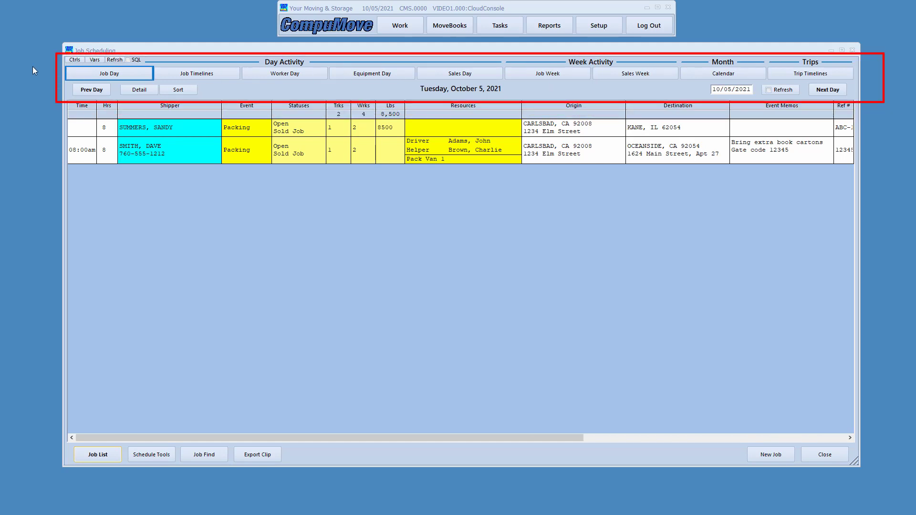
mouse_move(58, 60)
left_mouse_down()
mouse_move(247, 99)
mouse_move(503, 90)
left_mouse_up()
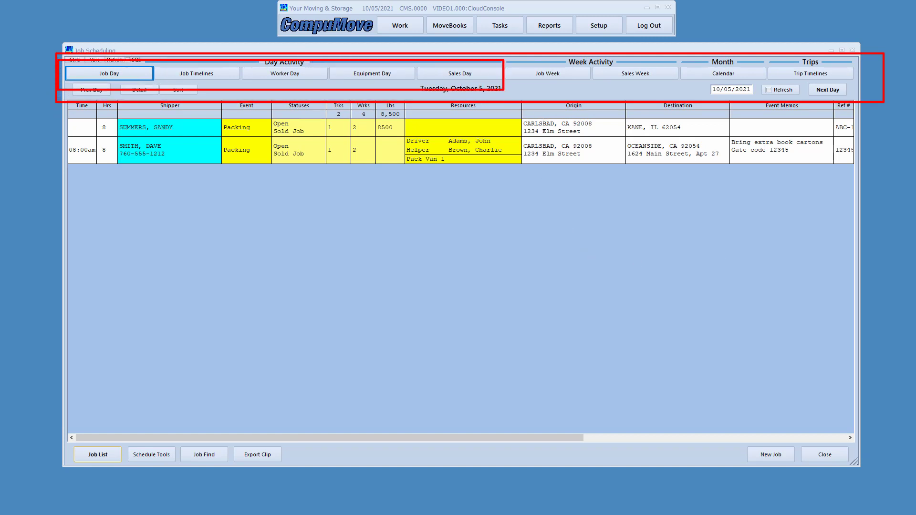
key("Escape")
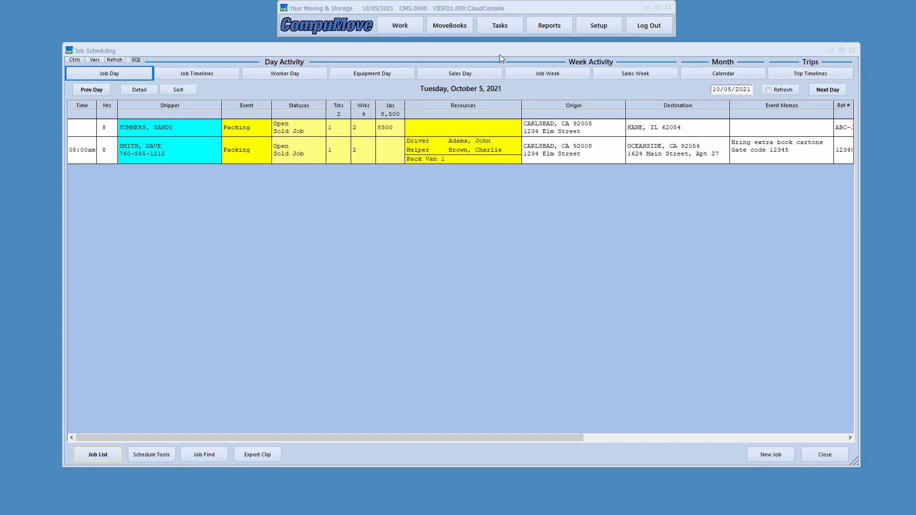
mouse_move(502, 51)
left_mouse_down()
mouse_move(602, 89)
mouse_move(677, 91)
left_mouse_up()
left_click_drag(681, 50, 767, 94)
mouse_move(768, 50)
left_mouse_down()
mouse_move(767, 63)
mouse_move(825, 94)
mouse_move(857, 94)
left_mouse_up()
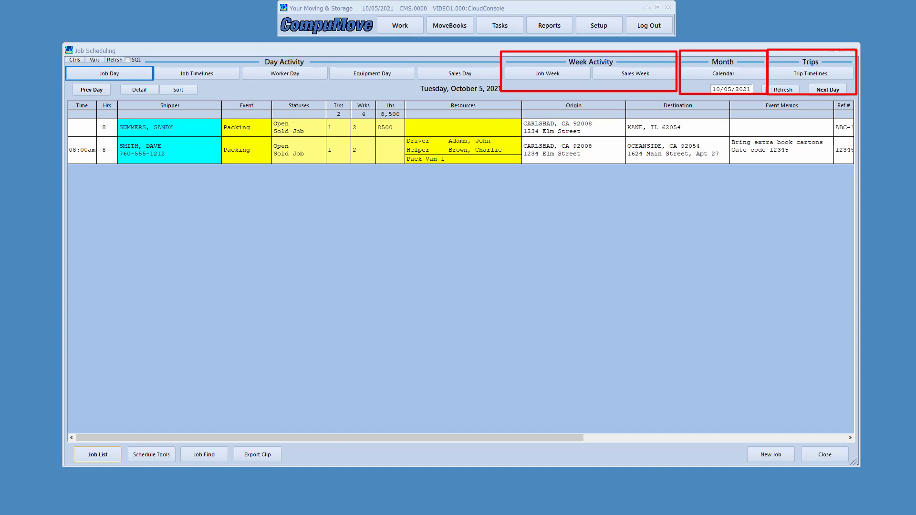
key("Escape")
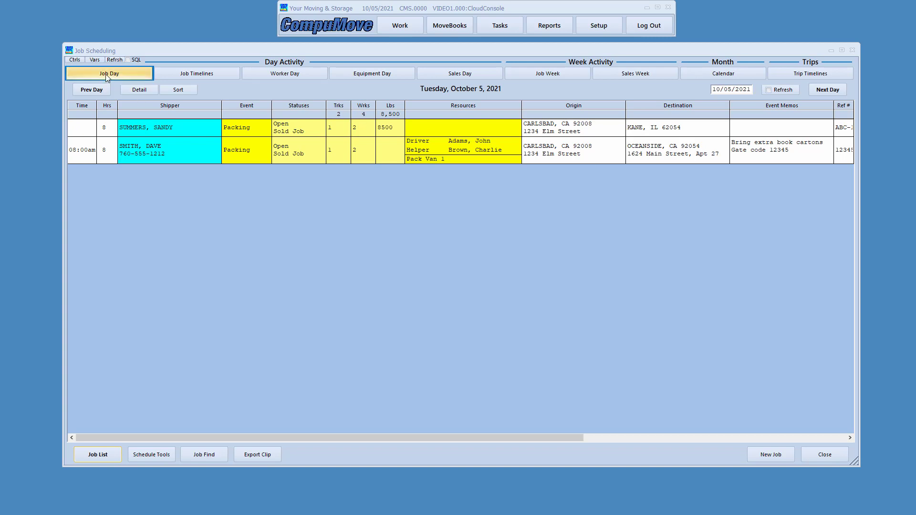
Step: Check the Job Timelines and Worker Day views of the schedule, and return to the Job Day view
left_click(190, 76)
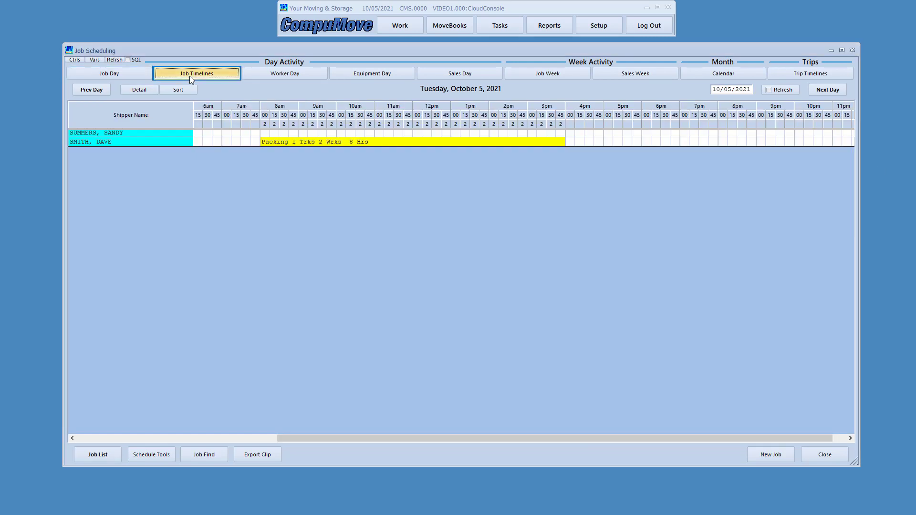
left_click(273, 74)
left_click(111, 74)
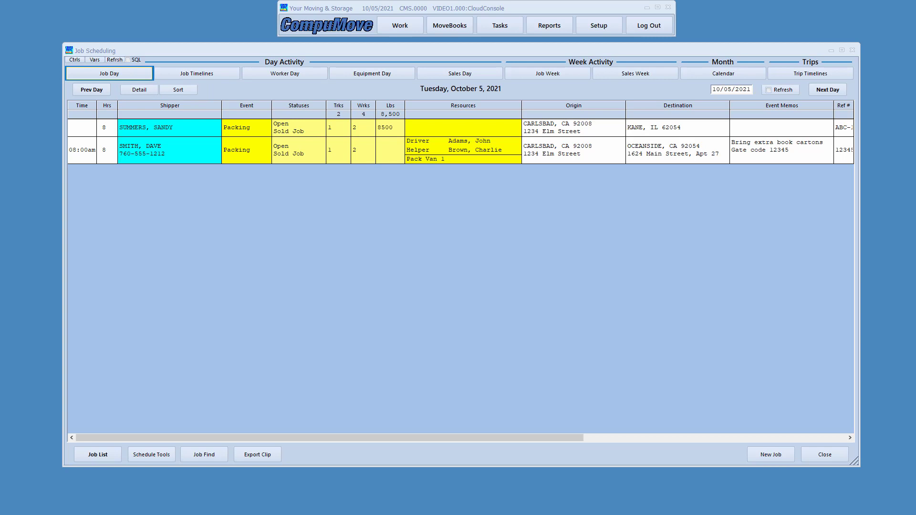
Step: Cycle the Job Day listing through its condensed and intermediate detail levels back to full detail
left_click(131, 90)
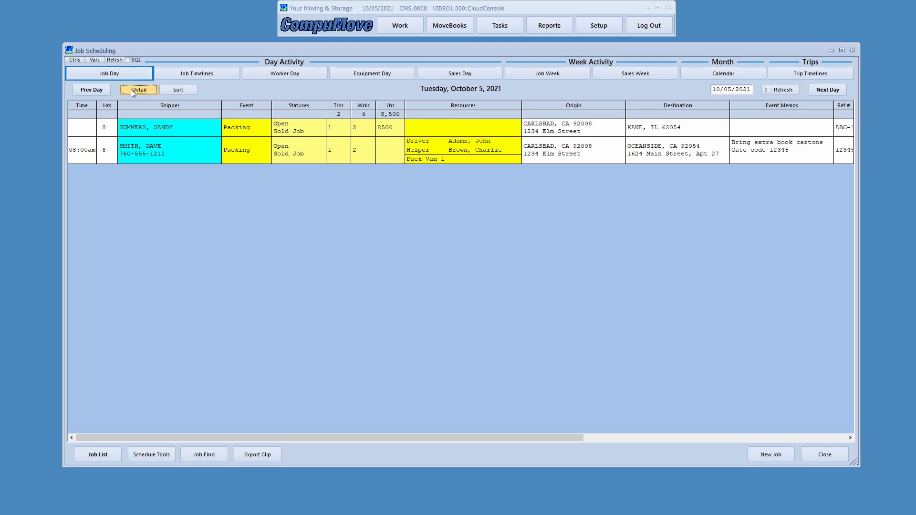
left_click(133, 93)
left_click(133, 92)
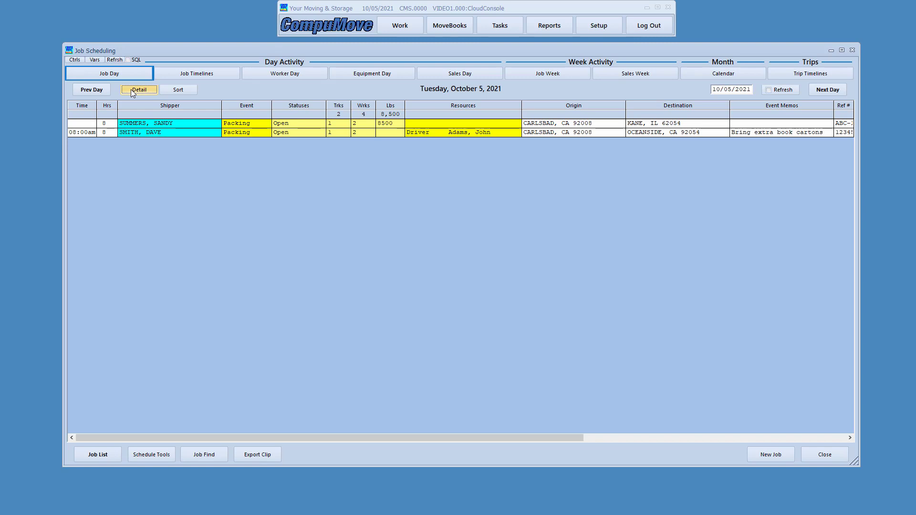
left_click(133, 93)
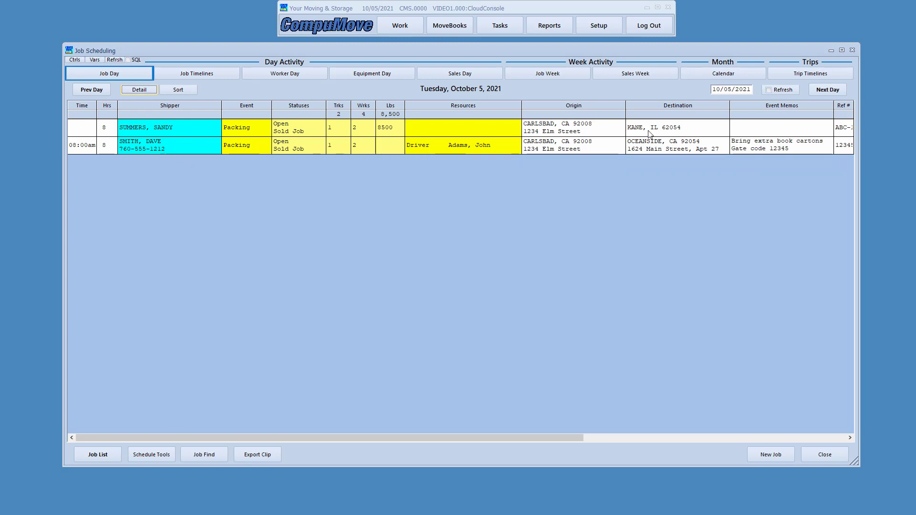
left_click(129, 91)
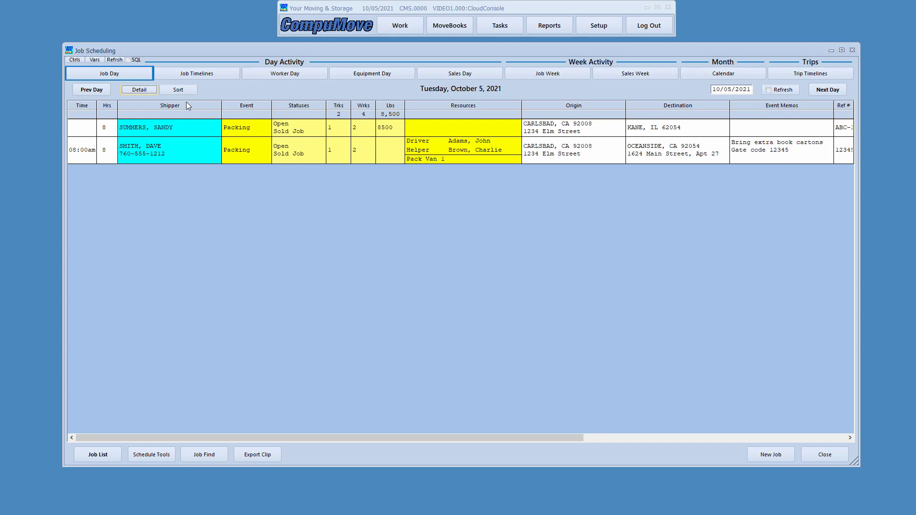
Step: Sort the Job Day listing, and cycle the Job Timelines view through its detail levels back to the condensed one
left_click(178, 90)
left_click(185, 75)
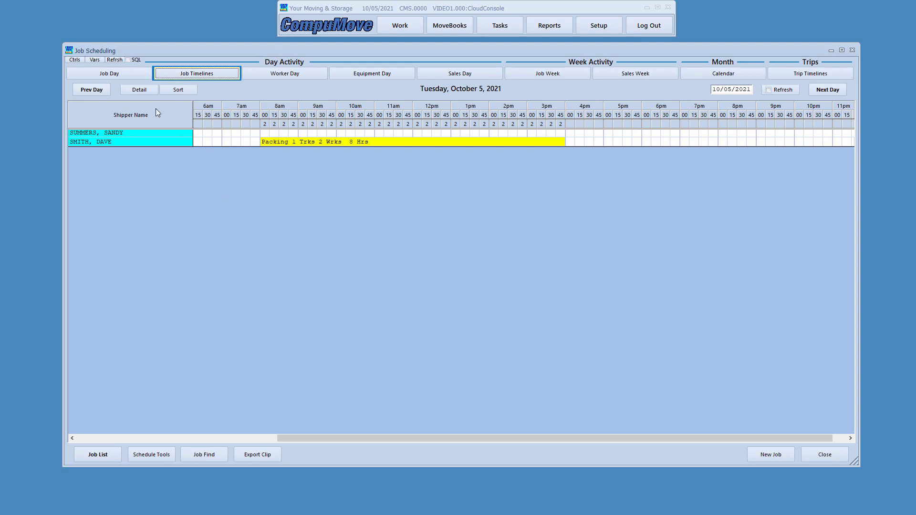
left_click(138, 90)
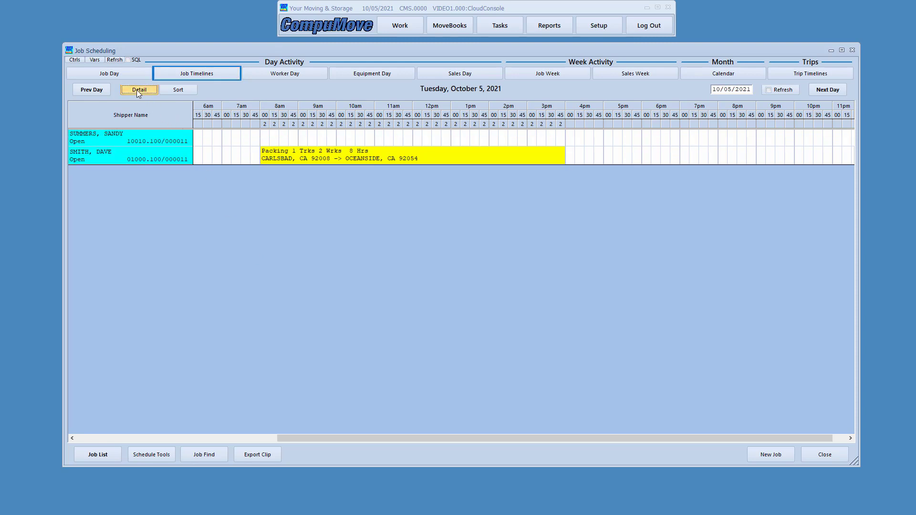
left_click(138, 90)
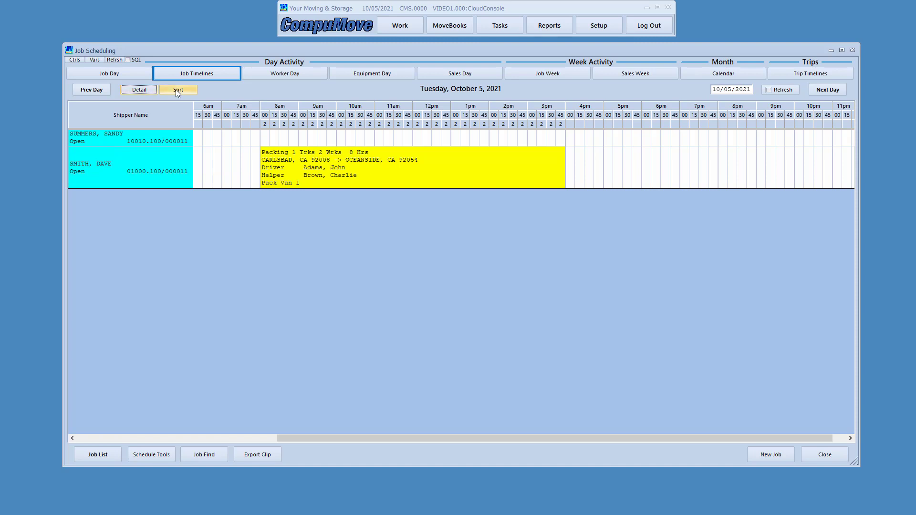
left_click(146, 91)
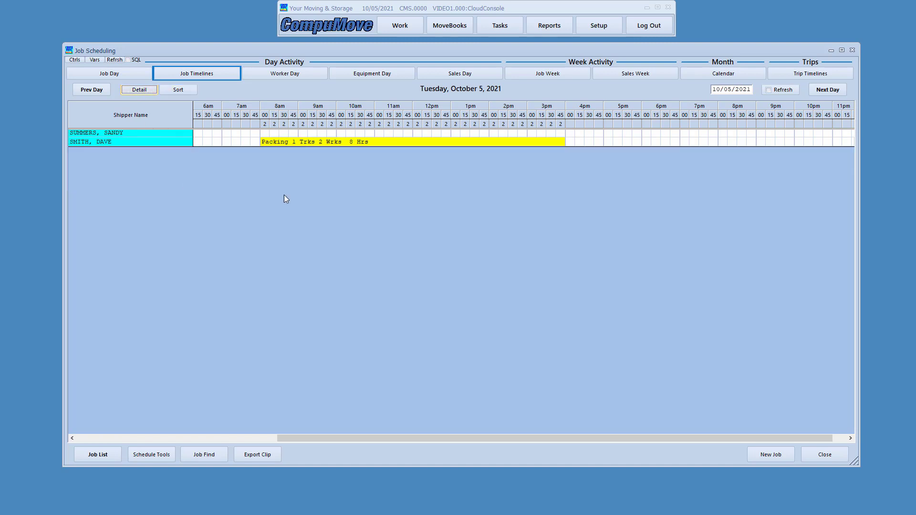
Step: Show the Worker Day view and cycle it through its expanded detail levels back to the condensed one
left_click(289, 75)
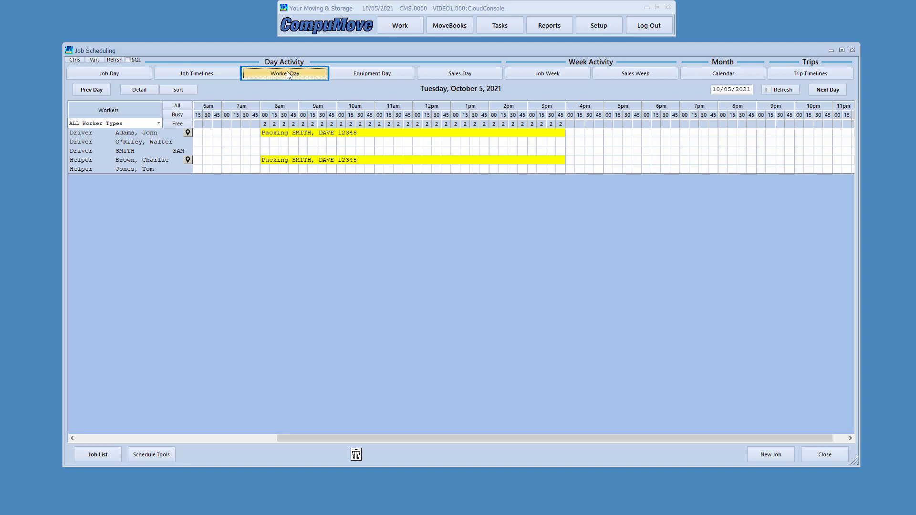
left_click(141, 91)
left_click(141, 90)
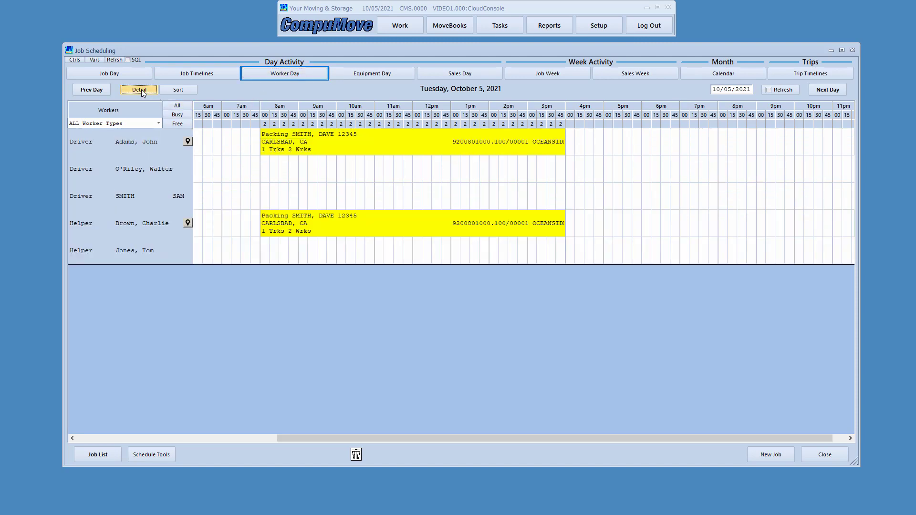
left_click(141, 90)
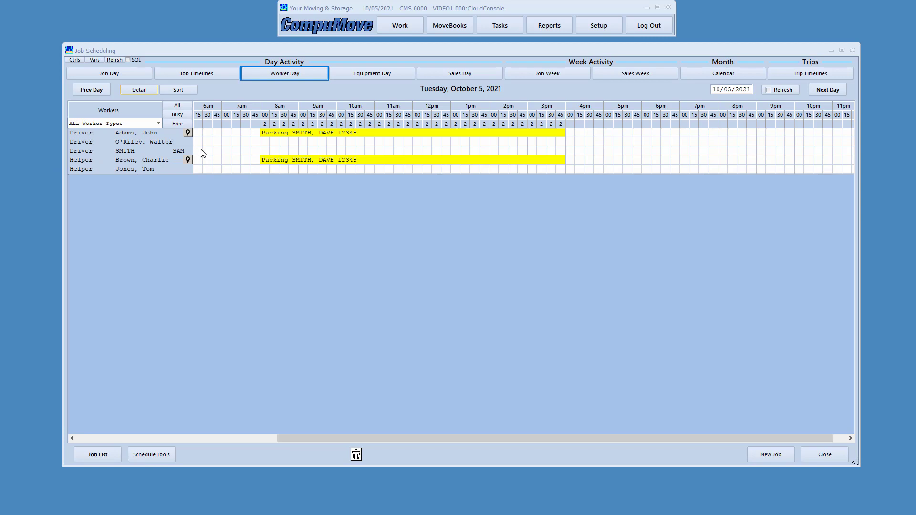
Step: Sort the Worker Day view so assigned workers are listed first, then preview the helper's packing event and close the preview
left_click(184, 90)
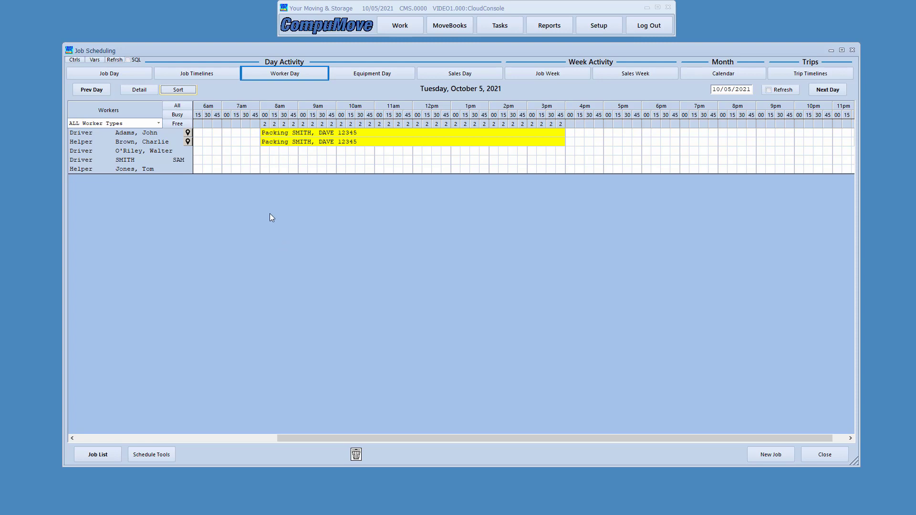
mouse_move(274, 146)
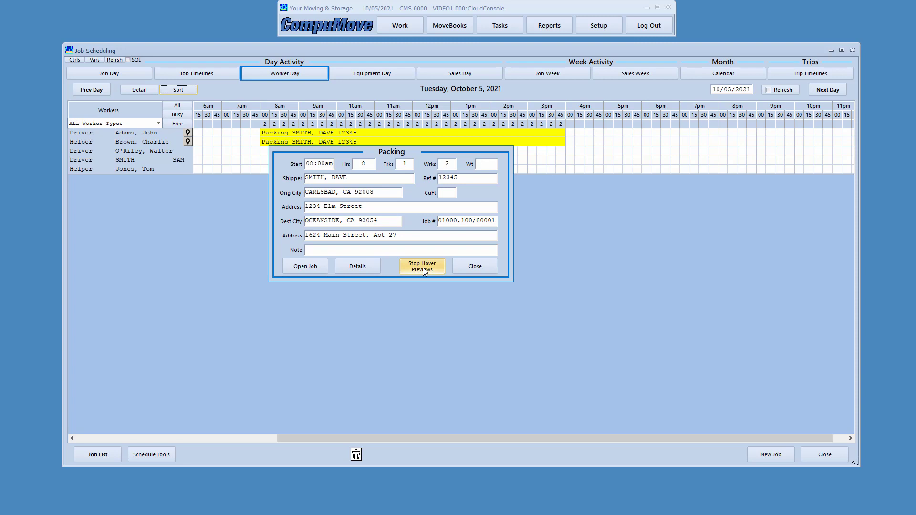
left_click(484, 269)
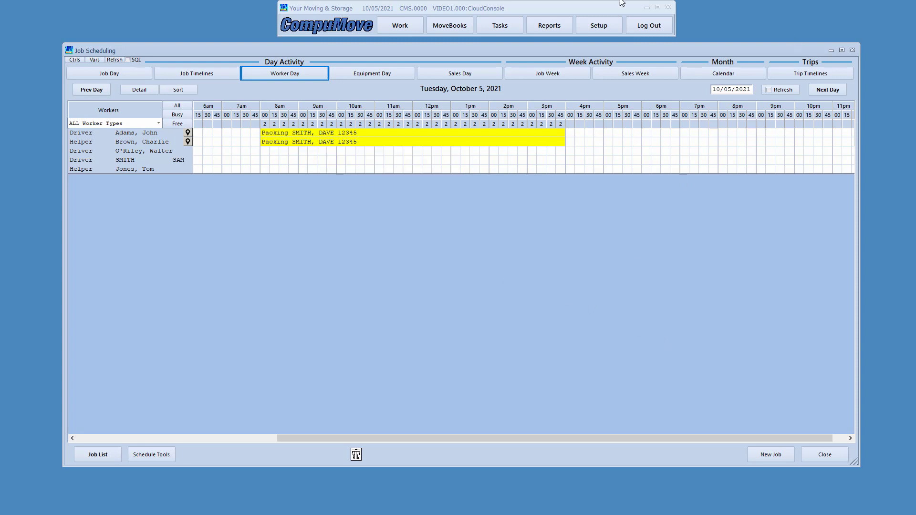
Step: Show the Equipment Day view and cycle it through its expanded detail levels back to the condensed one
left_click(368, 73)
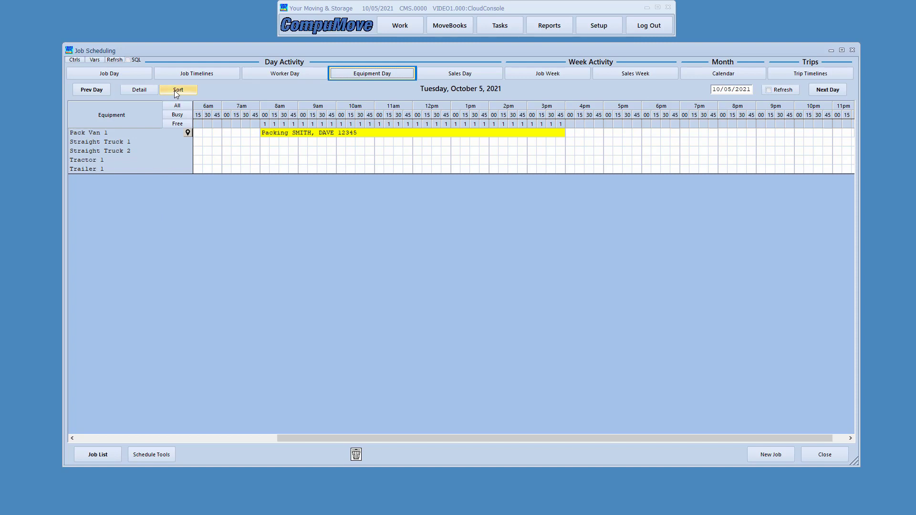
left_click(140, 91)
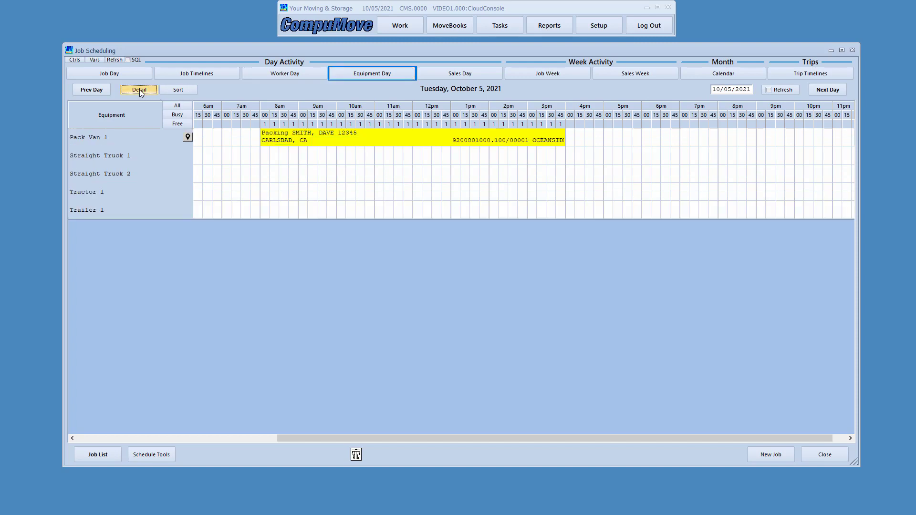
left_click(140, 91)
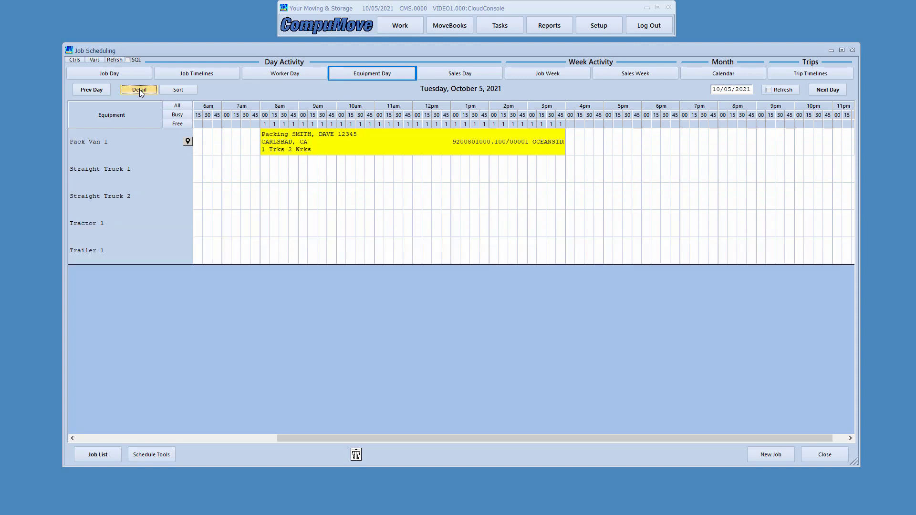
left_click(140, 91)
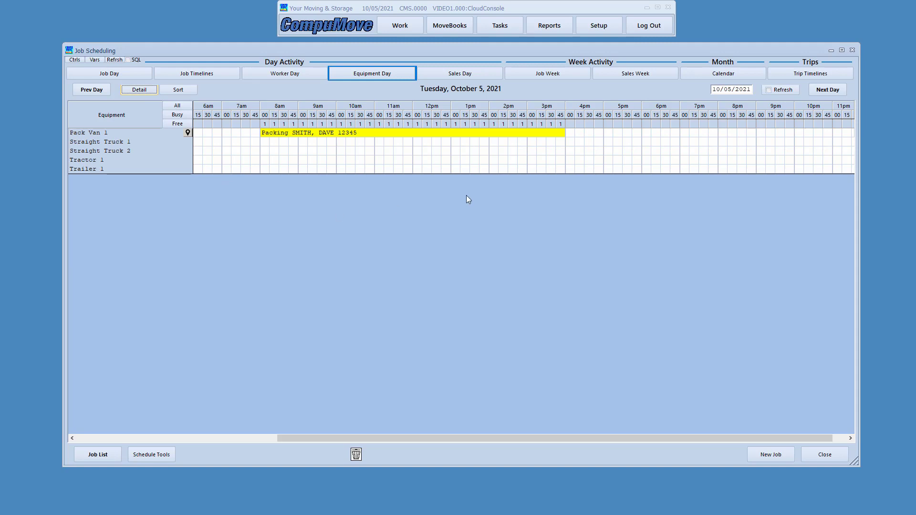
Step: Examine the packing event's time slots in the Worker Day view again, and return to the Equipment Day view
left_click(294, 73)
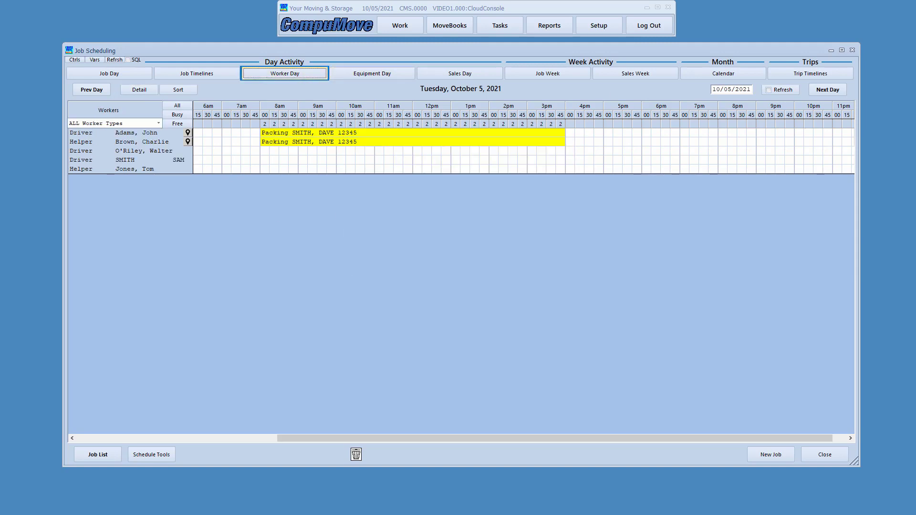
left_click_drag(257, 113, 572, 137)
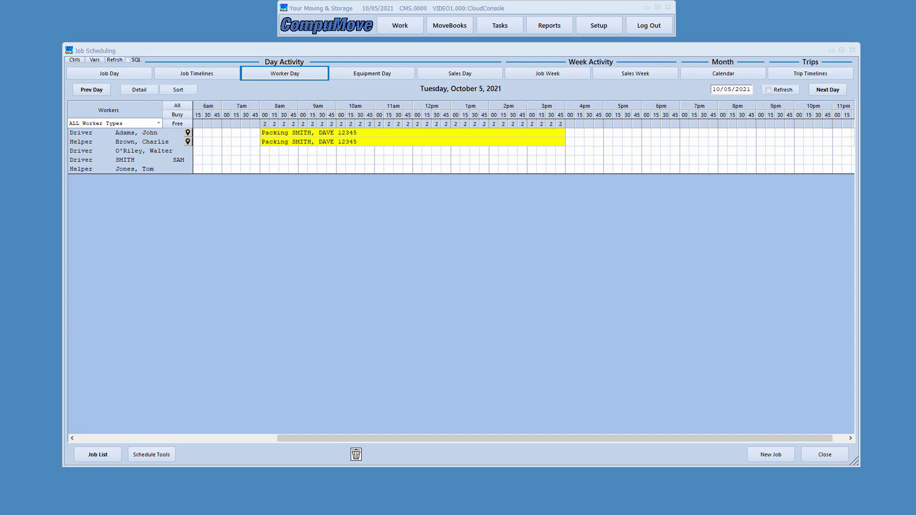
left_click(366, 75)
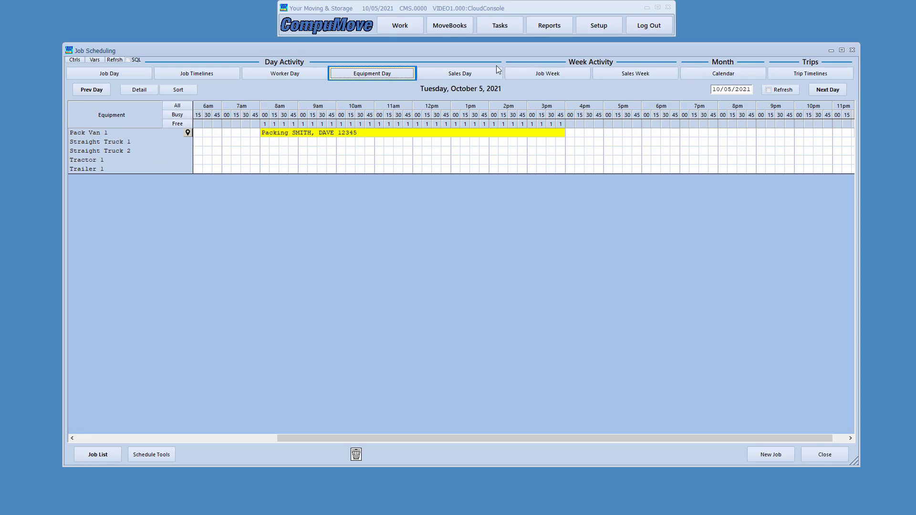
Step: Show the Sales Day view with its scheduled estimate, and try the view's detail and sort options
left_click(461, 75)
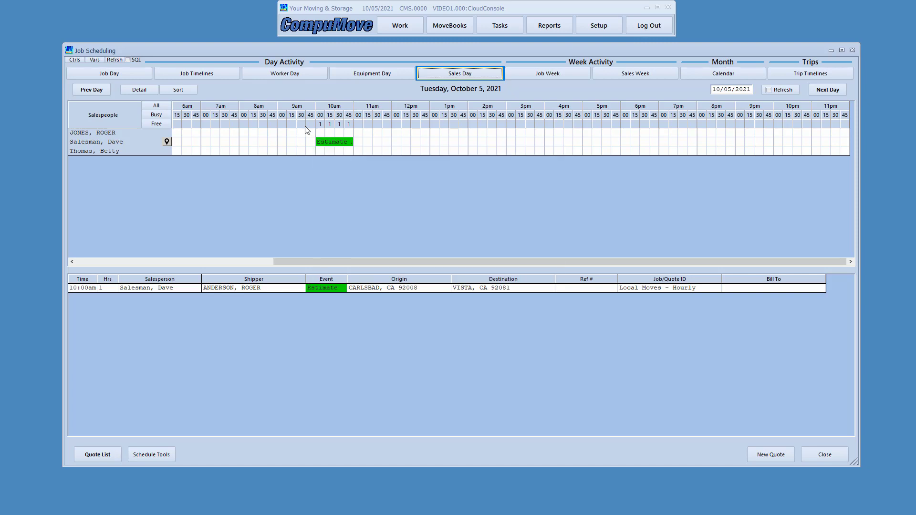
mouse_move(329, 145)
left_click(145, 90)
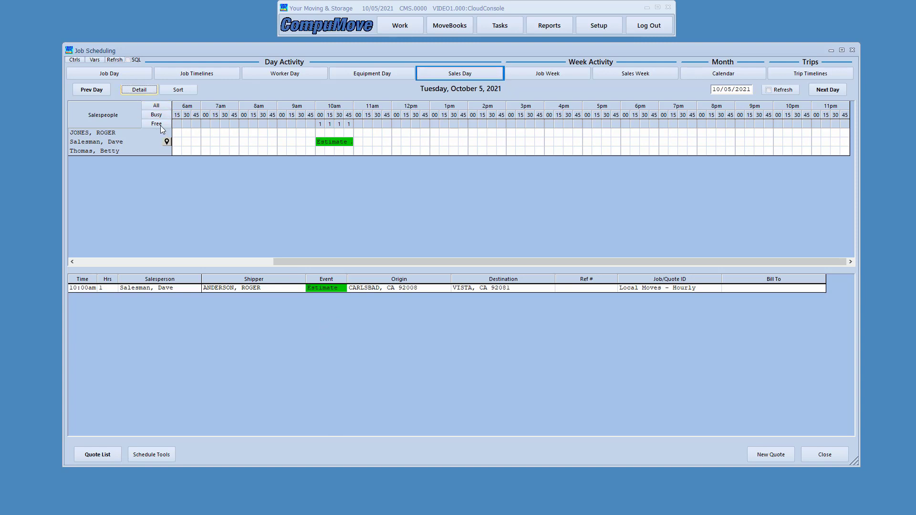
left_click(177, 91)
left_click(177, 94)
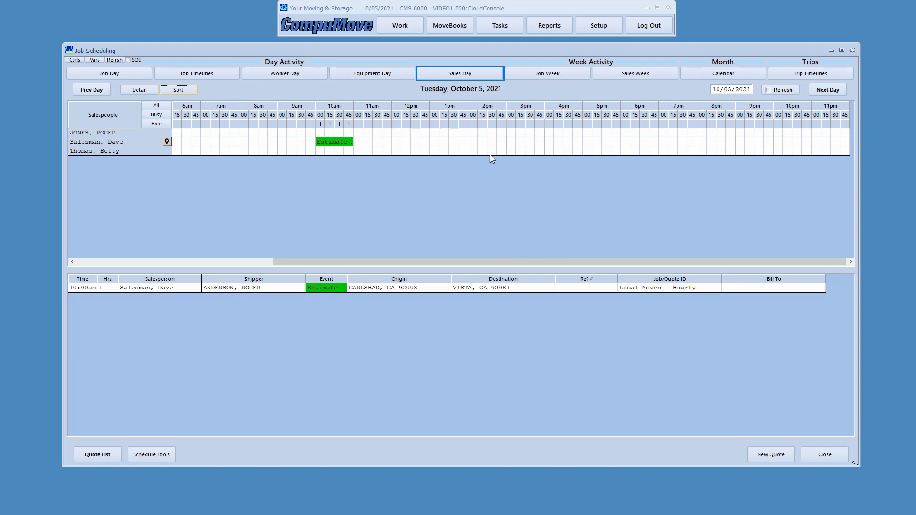
Step: Switch the Job Week listing between condensed and full detail, and show the Sales Week listing in expanded detail
left_click(551, 73)
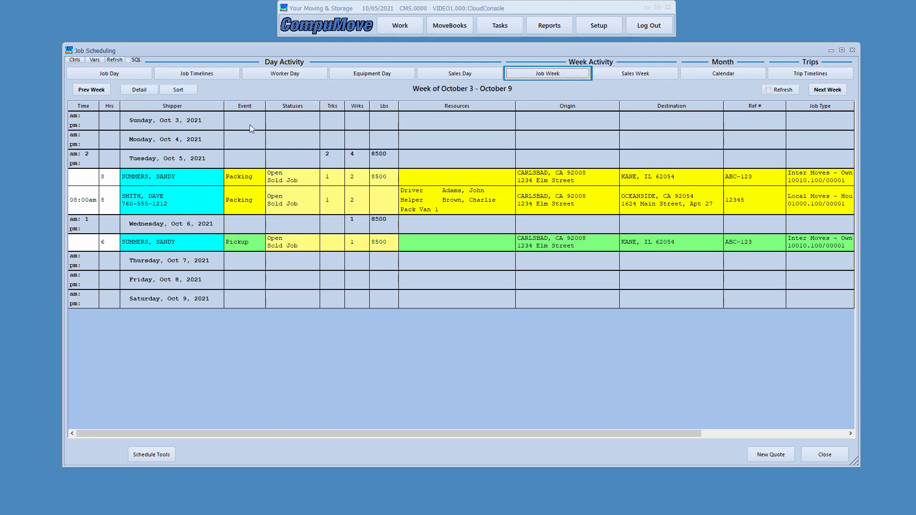
left_click(137, 92)
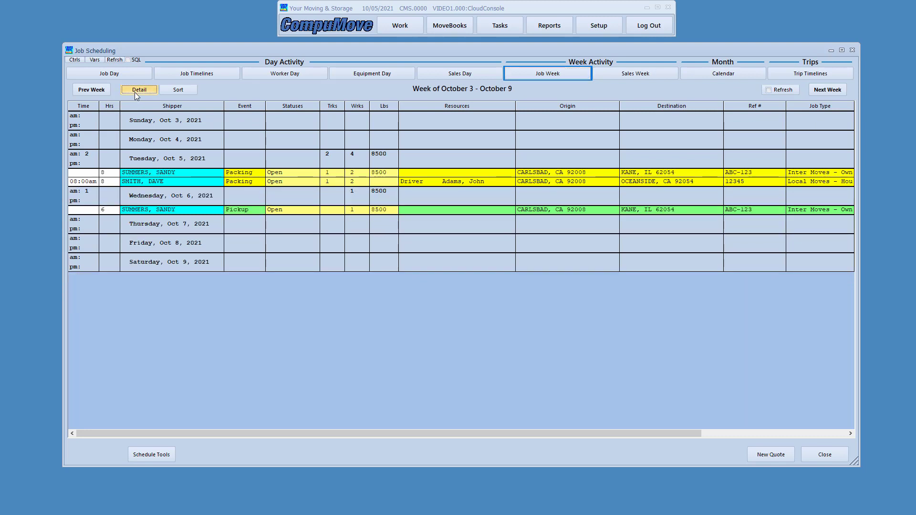
left_click(134, 92)
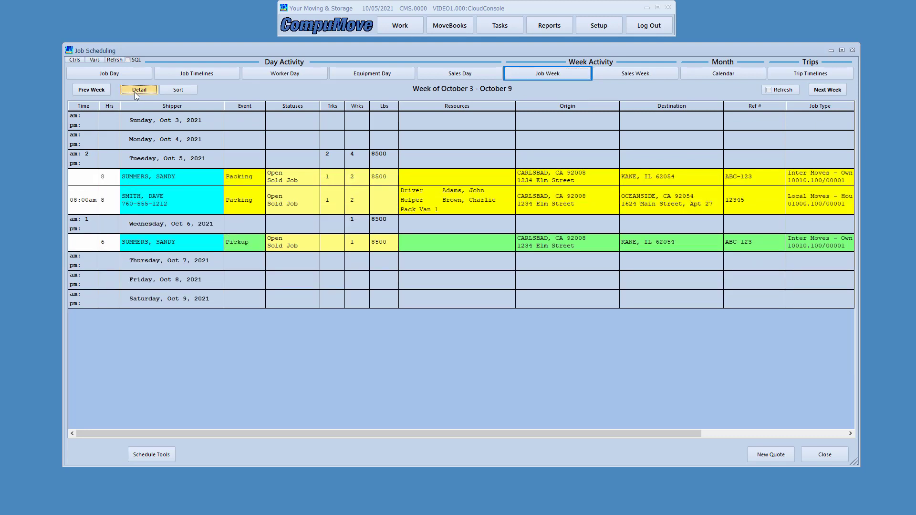
left_click(135, 92)
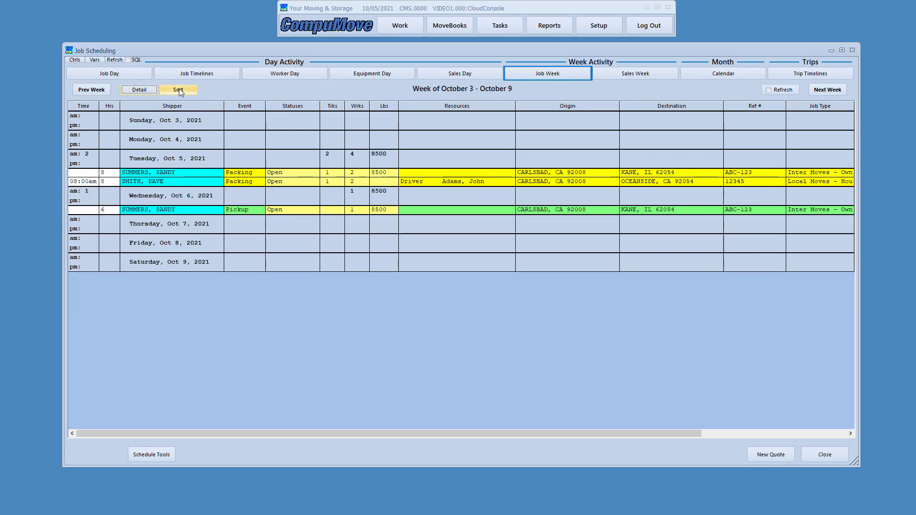
left_click(648, 73)
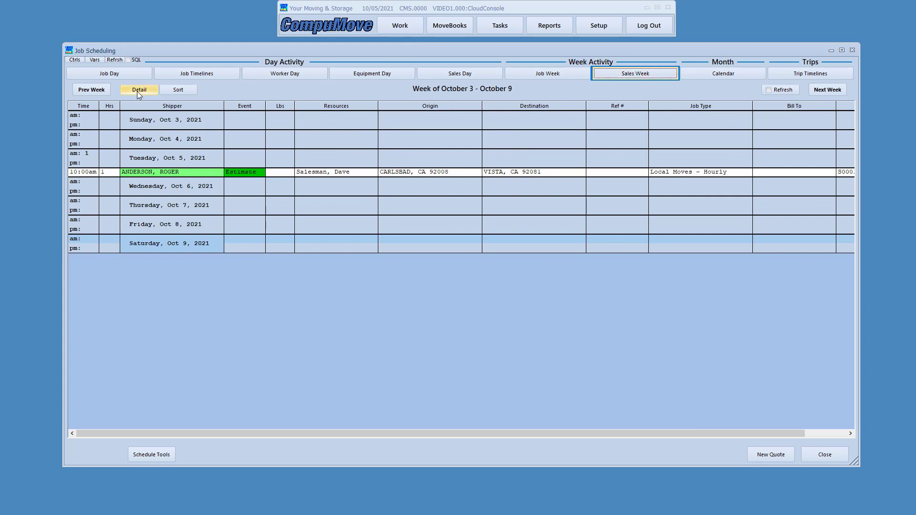
left_click(138, 93)
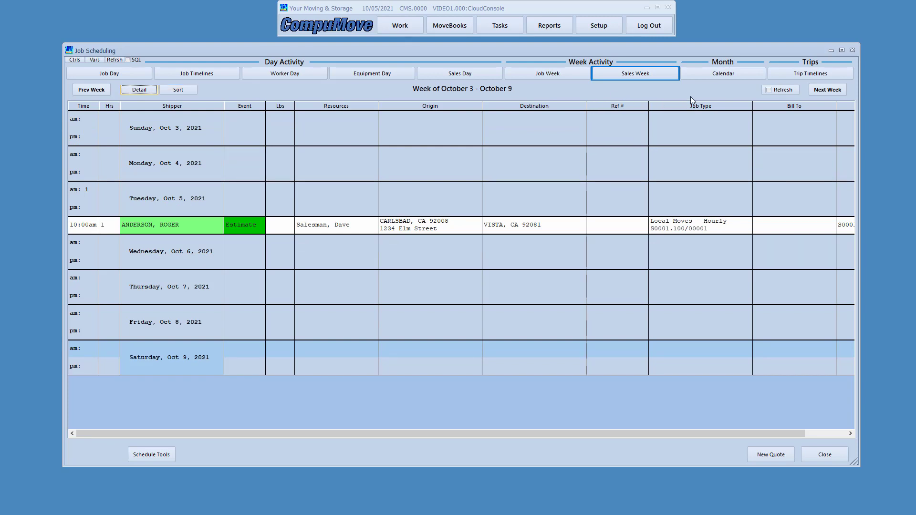
Step: Show the October 2021 Calendar, list the jobs for October 6 and October 5, and change the listing's detail level
left_click(725, 75)
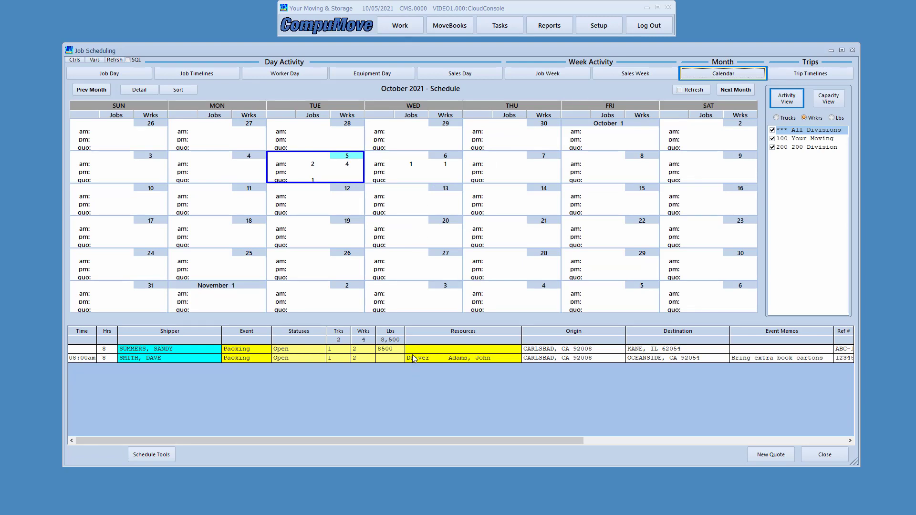
left_click(415, 175)
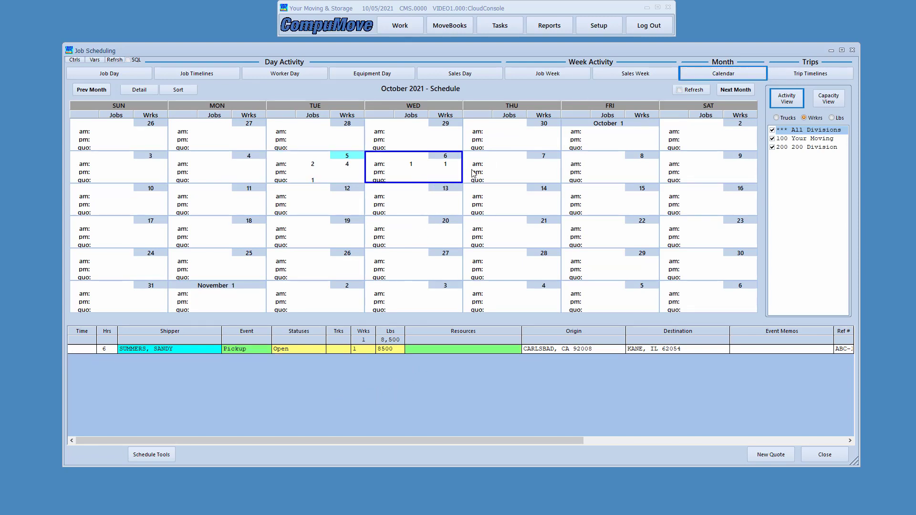
left_click(321, 175)
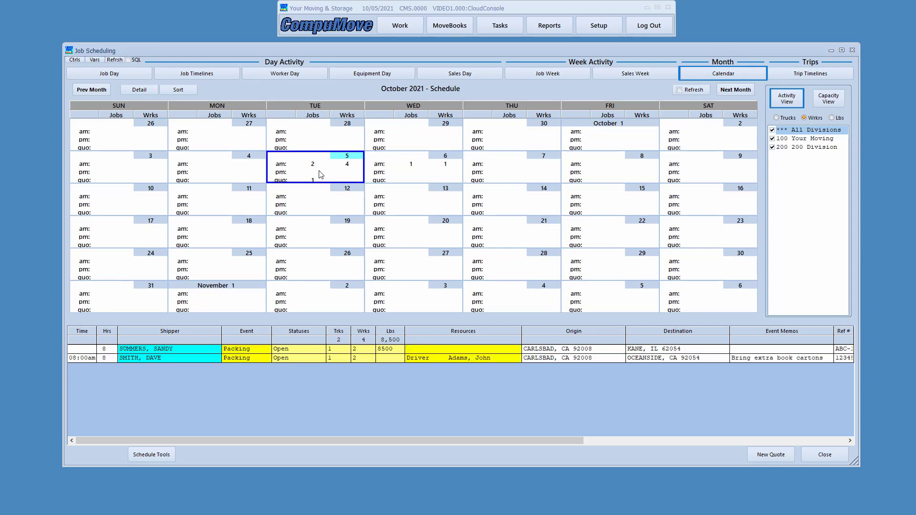
left_click(147, 92)
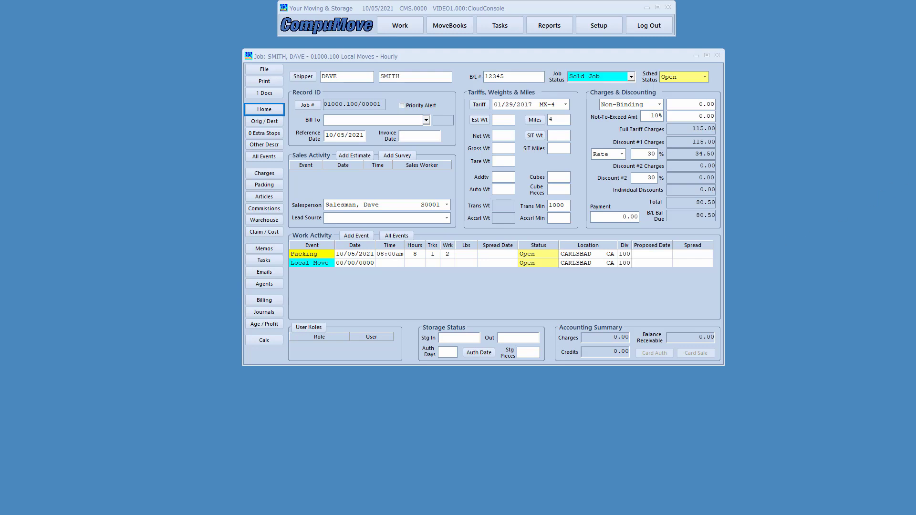
mouse_move(282, 229)
left_mouse_down()
mouse_move(341, 285)
mouse_move(413, 283)
left_mouse_up()
left_click(361, 236)
left_click(330, 272)
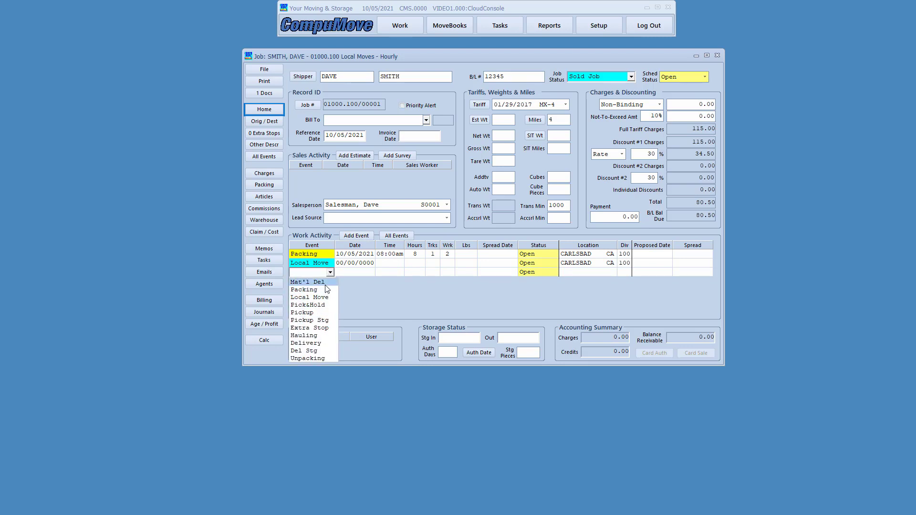
left_click(334, 281)
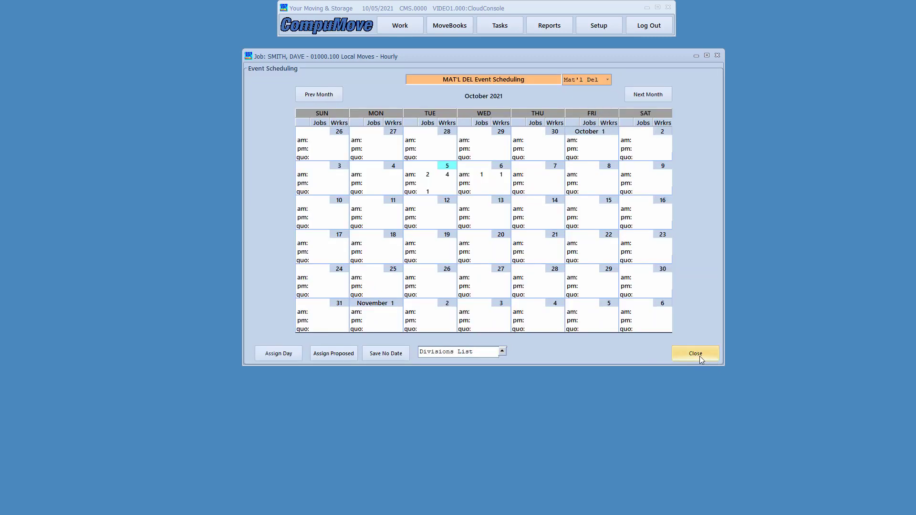
left_click(701, 359)
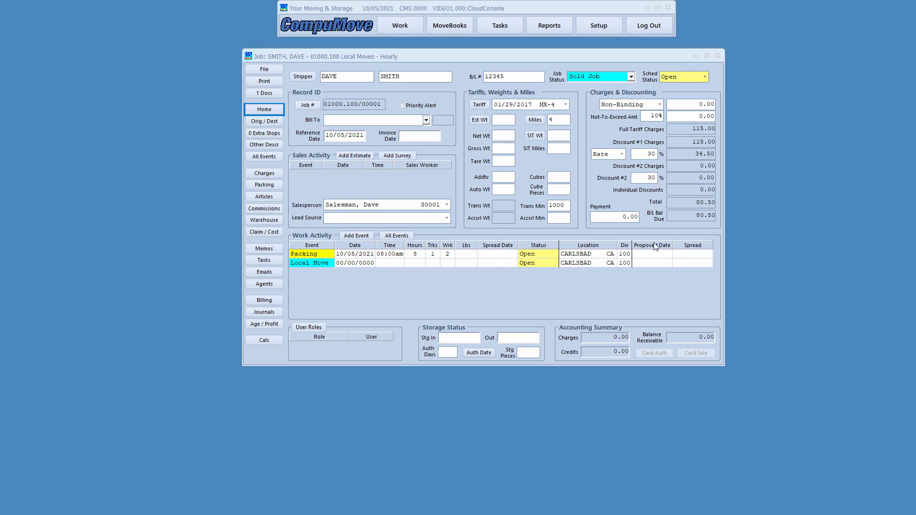
Step: Assign the job's Local Move event to Wednesday, October 6, 2021, and save the event
mouse_move(333, 257)
left_mouse_down()
mouse_move(362, 271)
mouse_move(491, 274)
mouse_move(479, 273)
left_mouse_up()
double_click(348, 264)
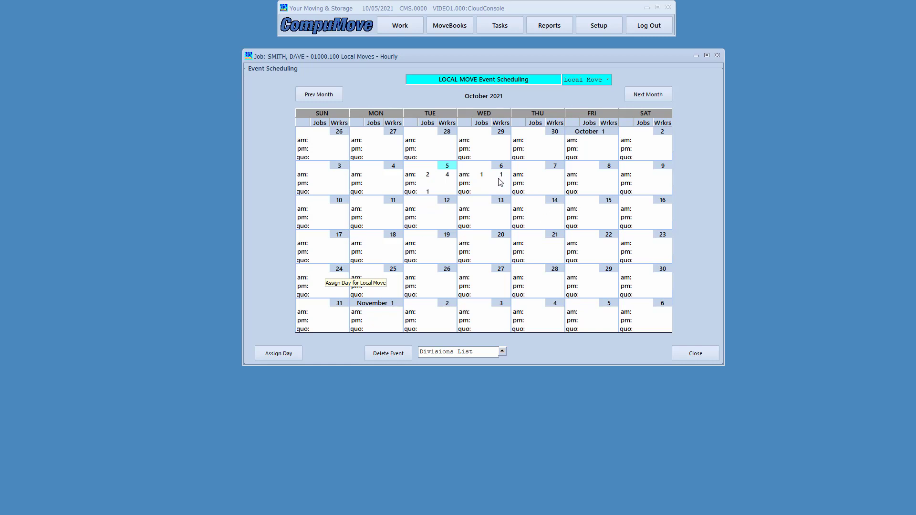
left_click(481, 186)
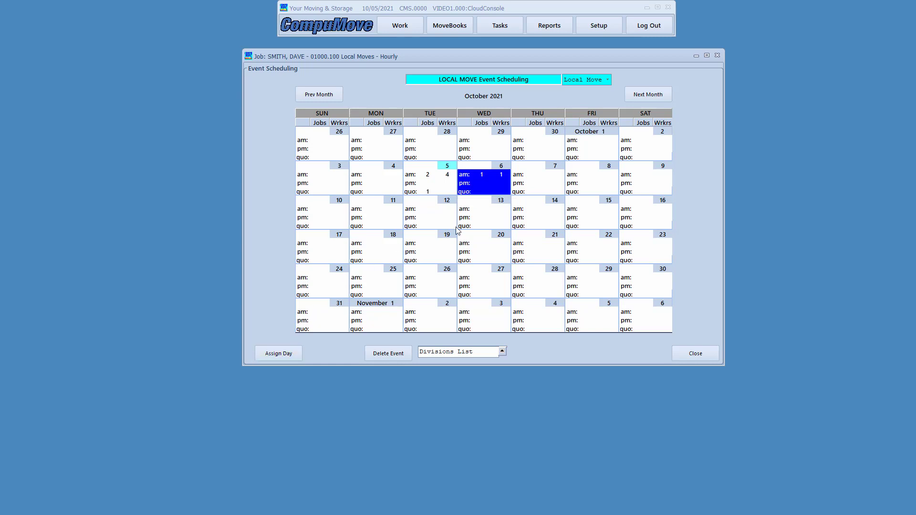
double_click(481, 188)
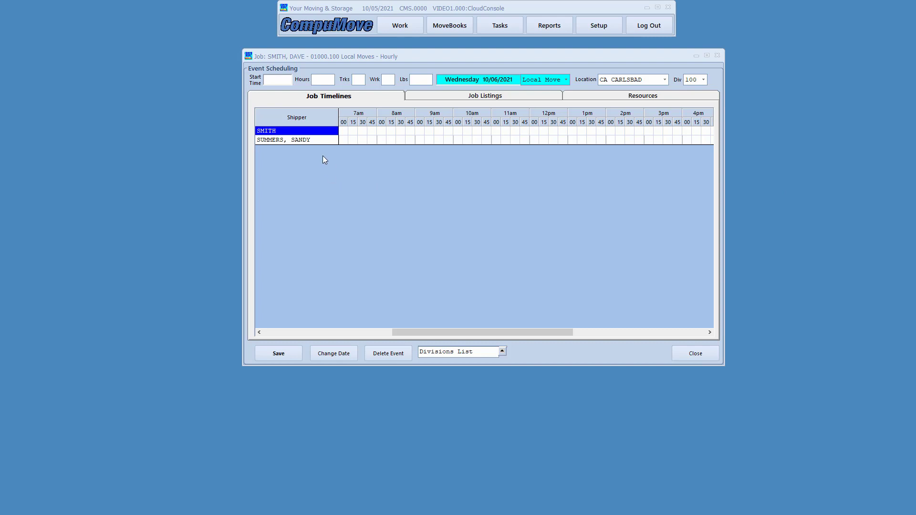
left_click_drag(276, 85, 435, 91)
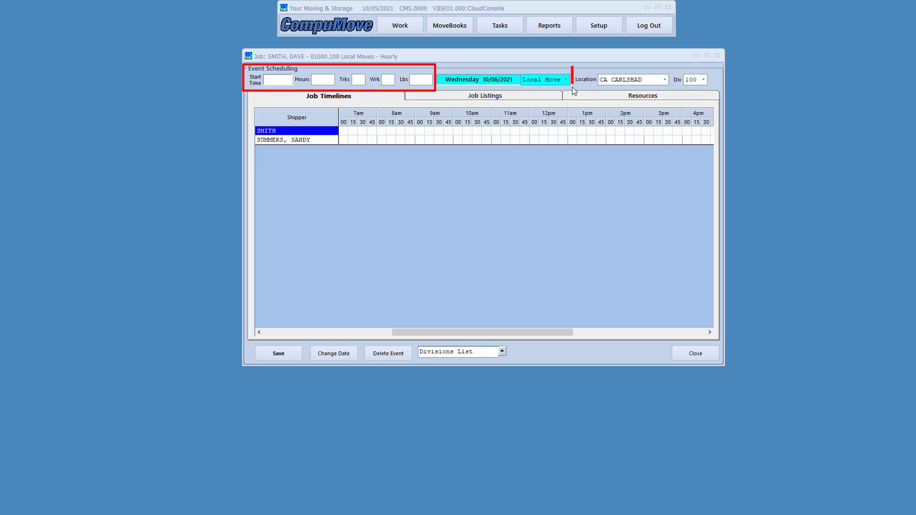
left_click_drag(615, 92, 658, 91)
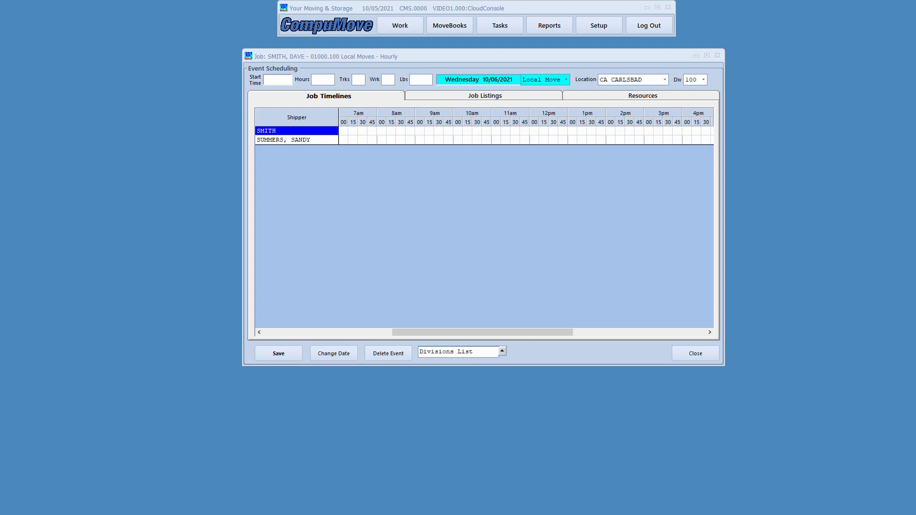
left_click(276, 354)
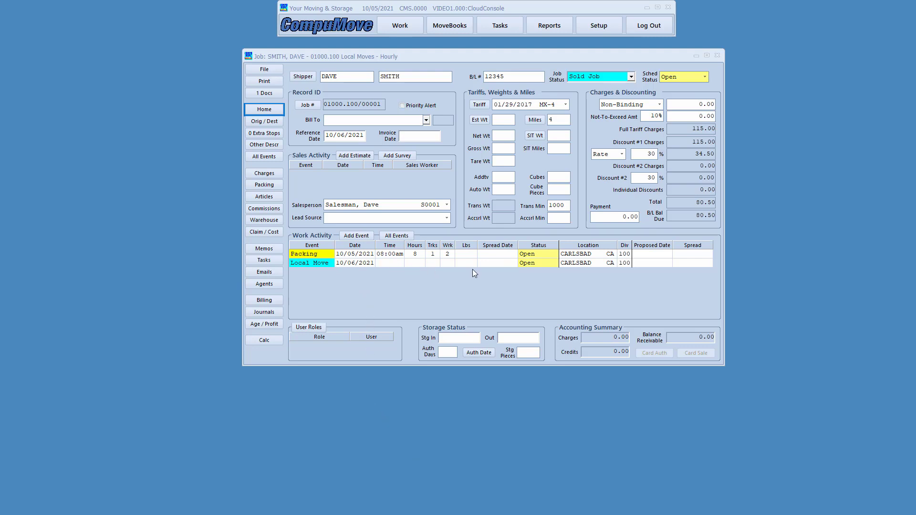
Step: Reopen the Local Move event's scheduling and view the available event types, locations and divisions
double_click(356, 263)
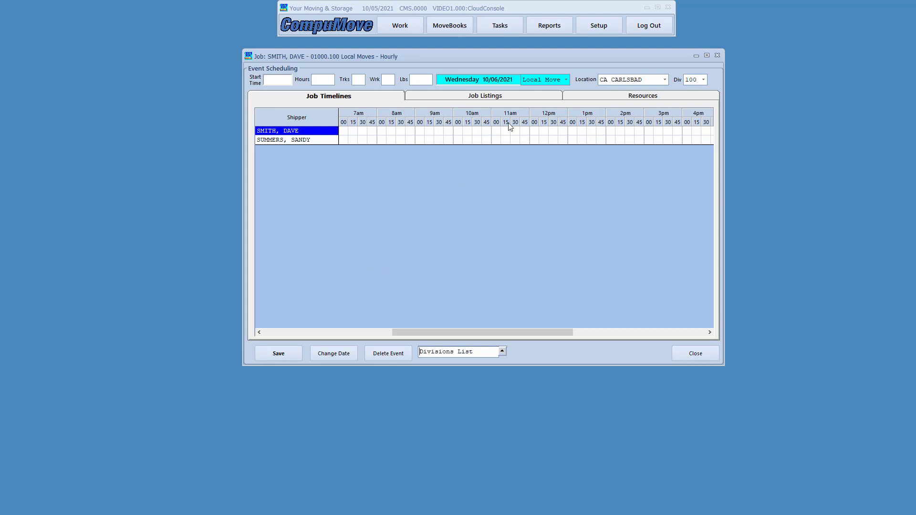
left_click(566, 80)
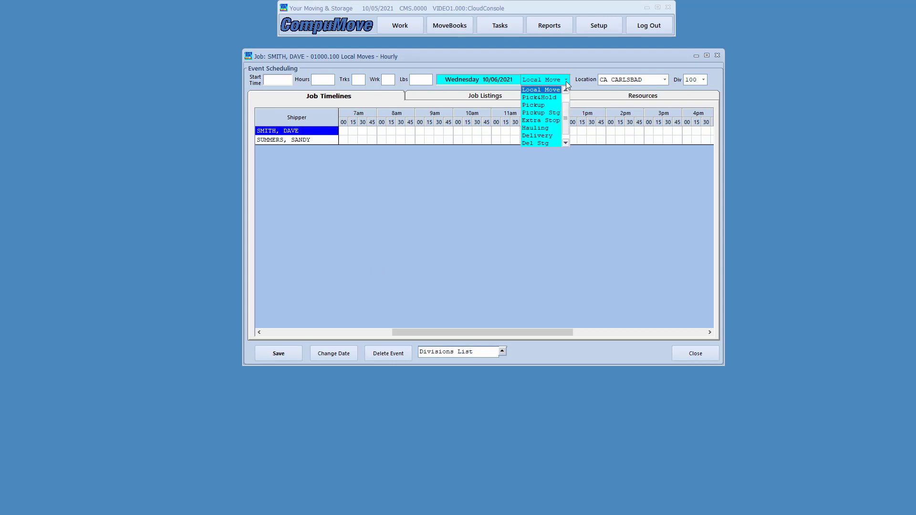
left_click(566, 81)
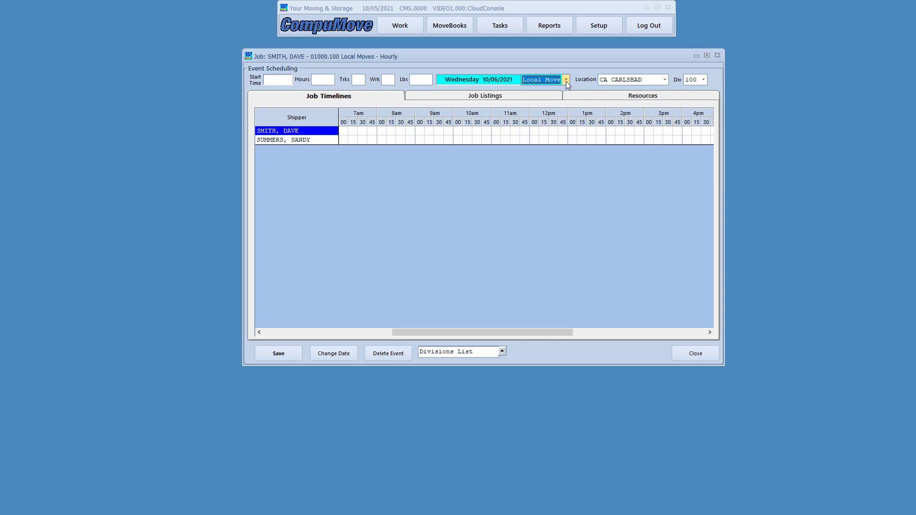
left_click(664, 80)
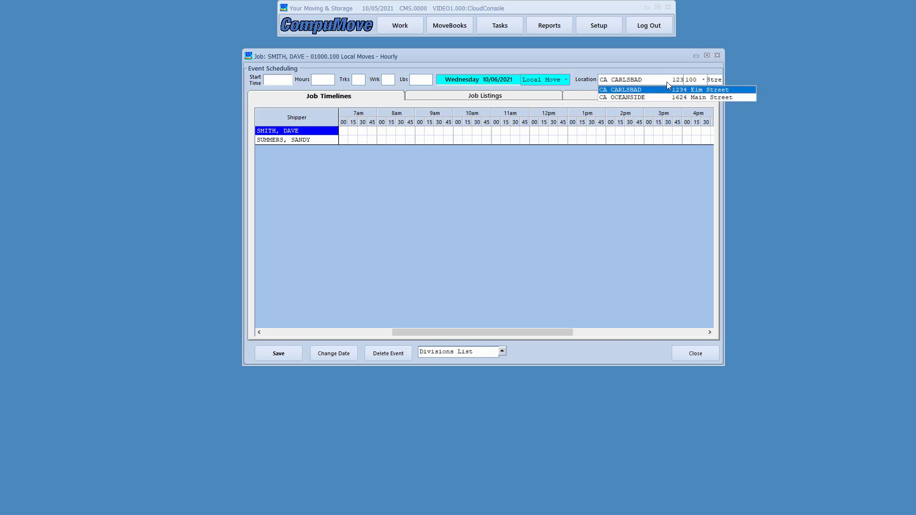
left_click(666, 82)
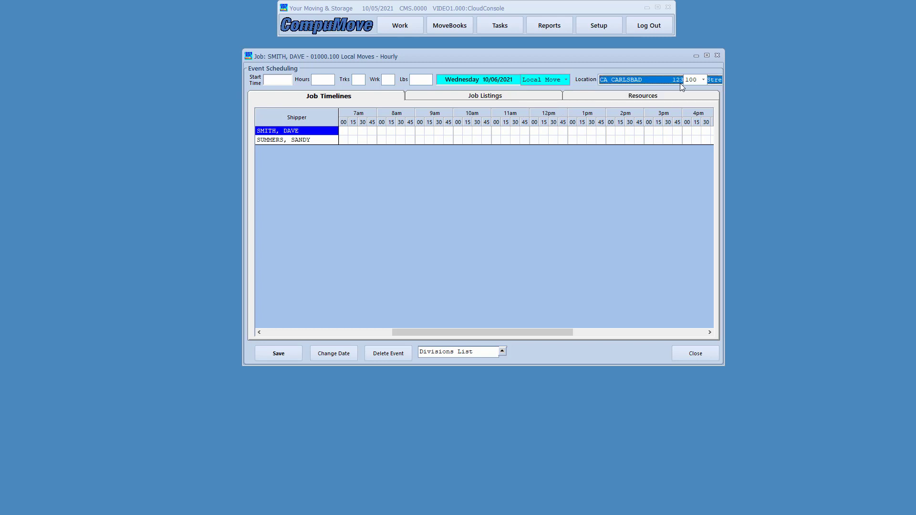
left_click(703, 80)
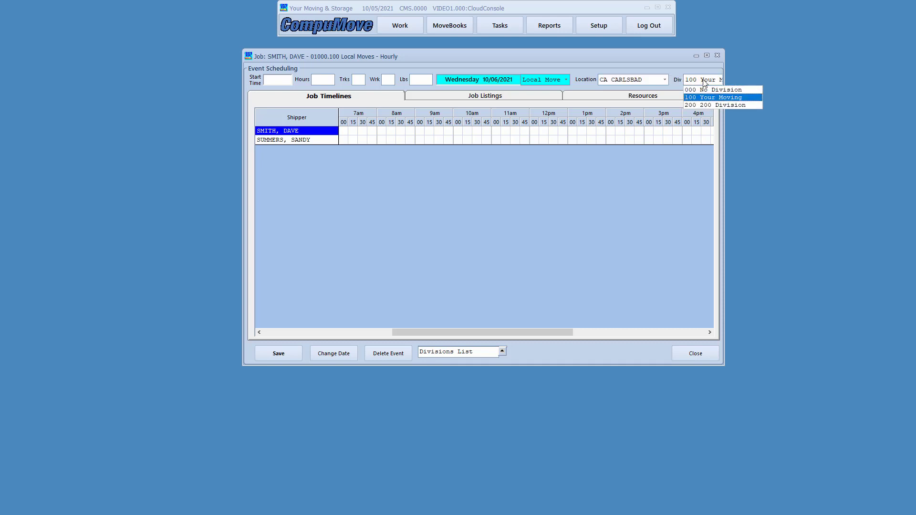
left_click(705, 83)
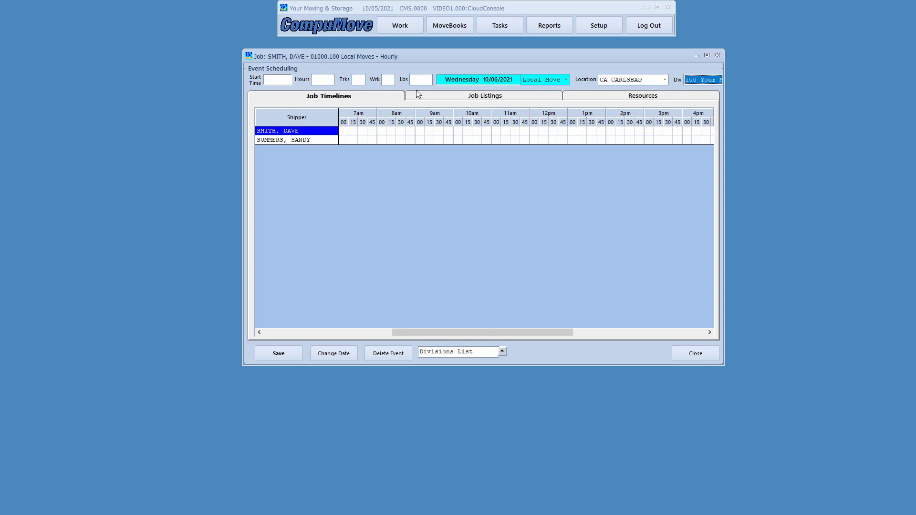
Step: Schedule the Local Move for 08:30am with 6 hours, 1 truck and 2 workers, and save it
left_click(401, 131)
type("6")
left_click(402, 131)
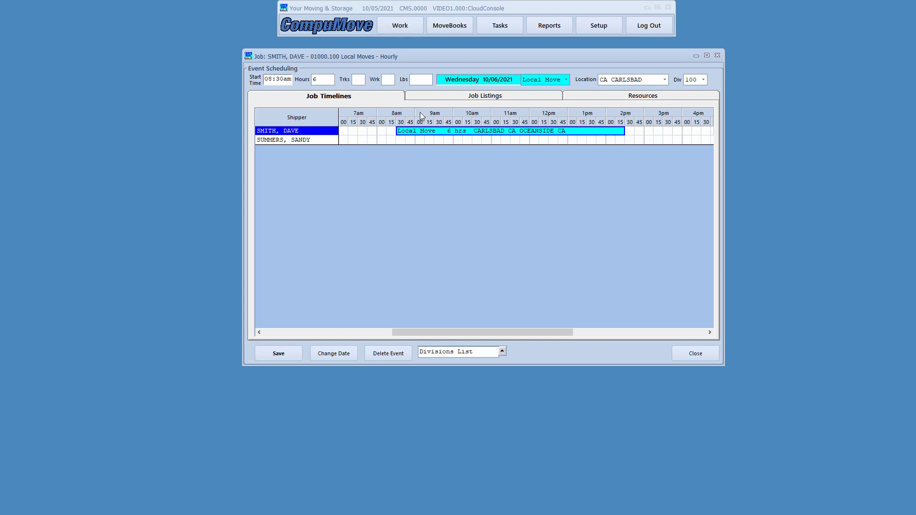
type("1")
key("Tab")
type("2")
left_click(282, 353)
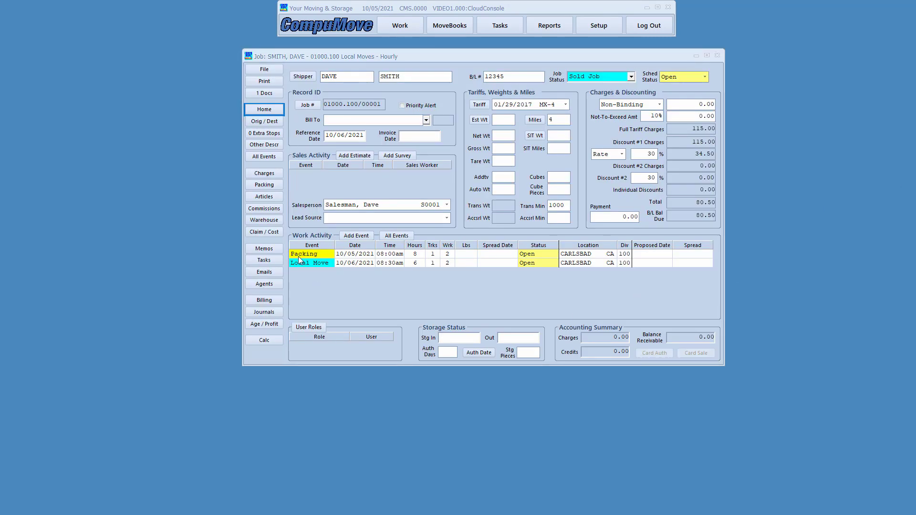
Step: Open the Local Move event from the All Events overview and show its resource assignments
left_click_drag(370, 255, 459, 271)
left_click(271, 156)
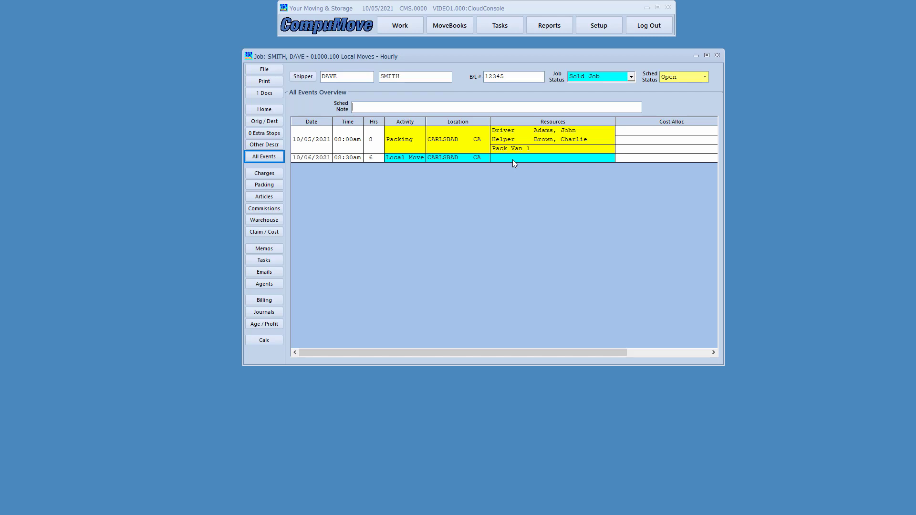
double_click(472, 159)
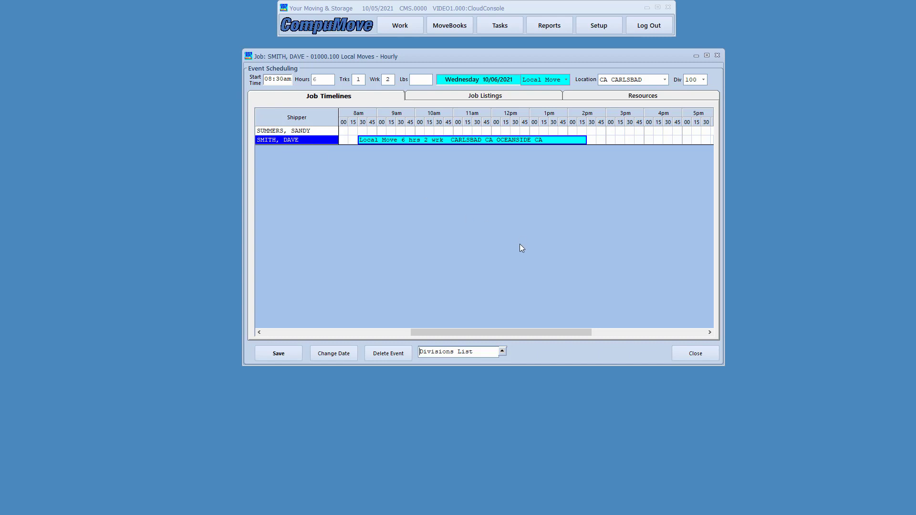
left_click(602, 98)
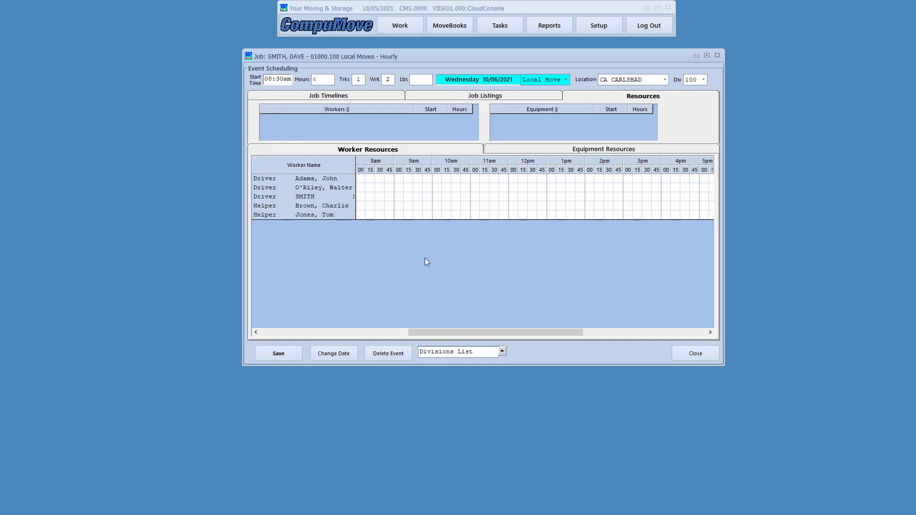
Step: Assign the first listed driver, the last listed helper and Straight Truck 1 to the Local Move at 08:30am
left_click(440, 178)
left_click(437, 179)
double_click(380, 181)
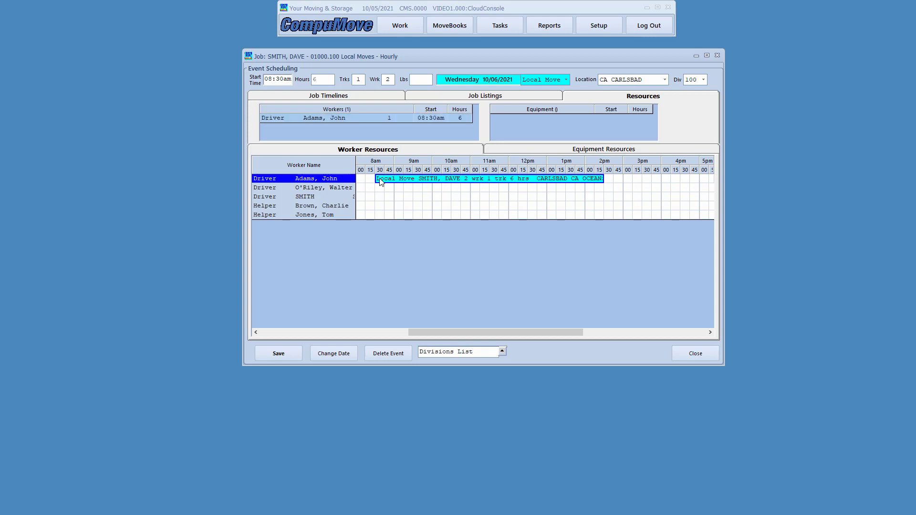
double_click(381, 216)
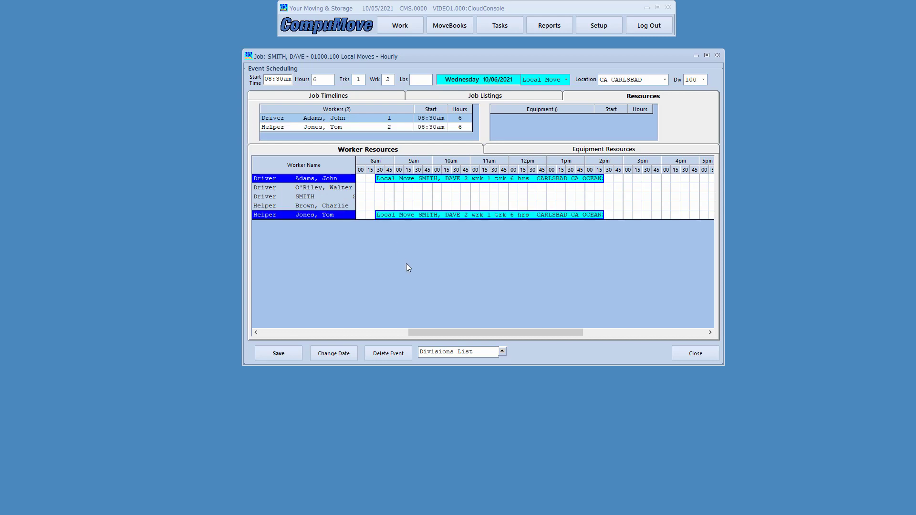
left_click(579, 151)
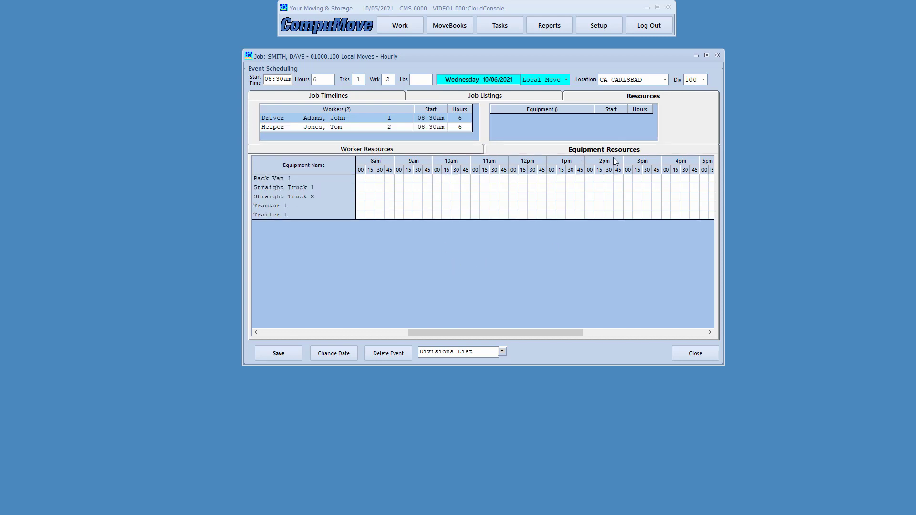
left_click(382, 188)
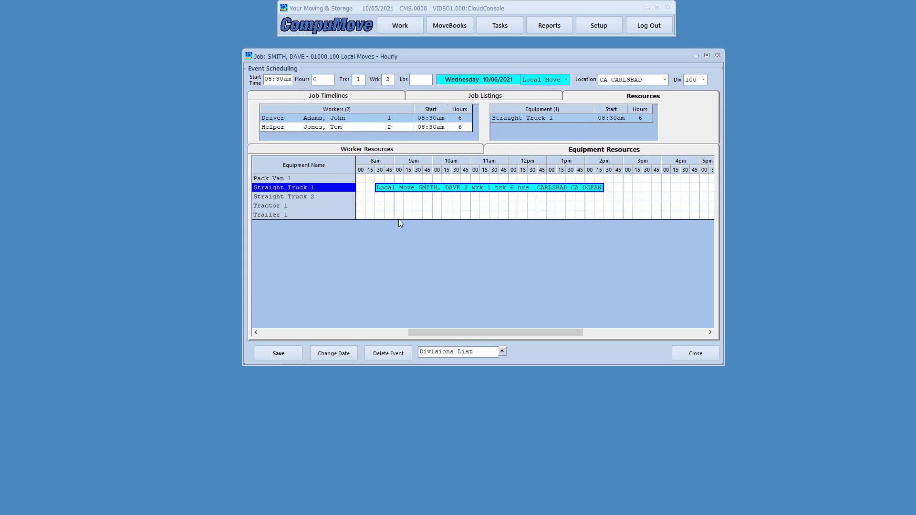
Step: Replace the Local Move's assigned helper with the other listed helper at 08:30am, and save the event
left_click(371, 150)
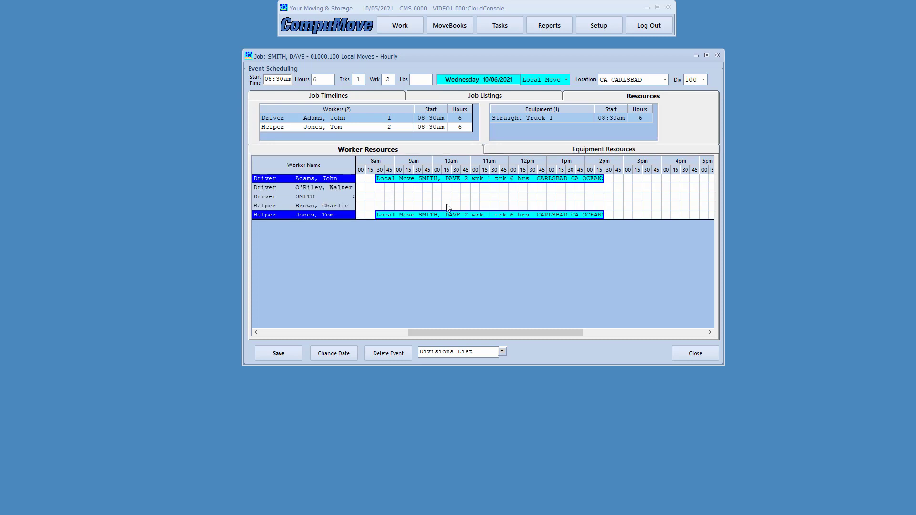
left_click(392, 213)
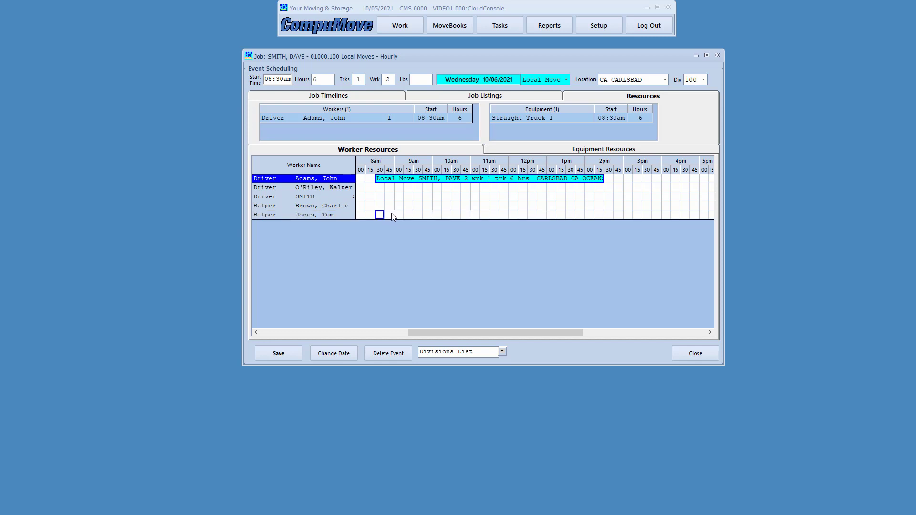
left_click(380, 206)
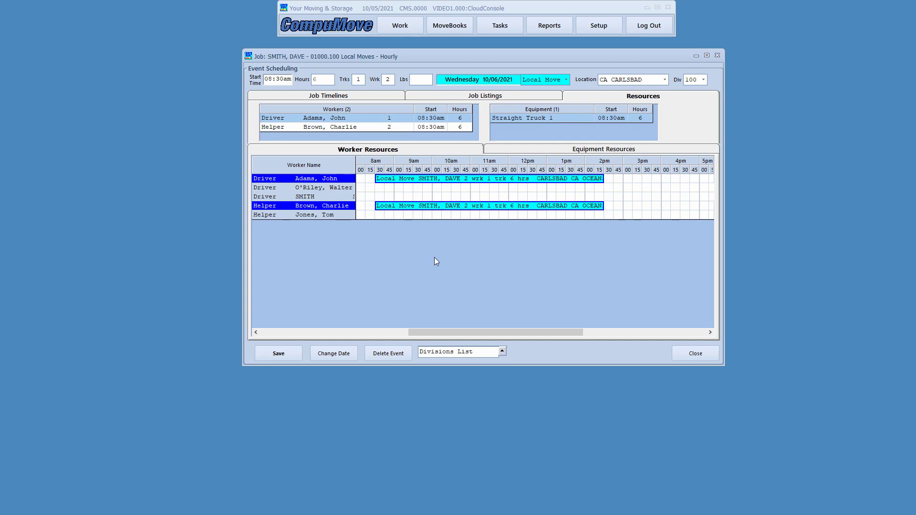
left_click(280, 353)
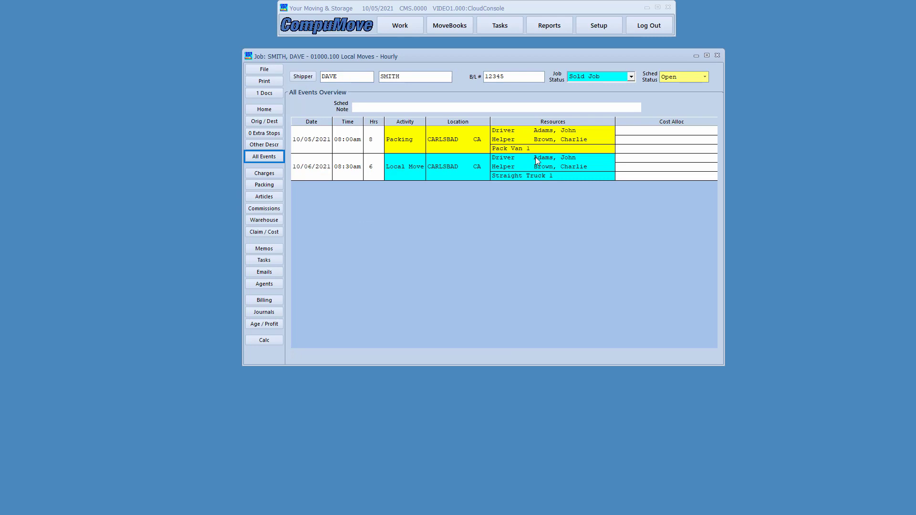
left_click(752, 202)
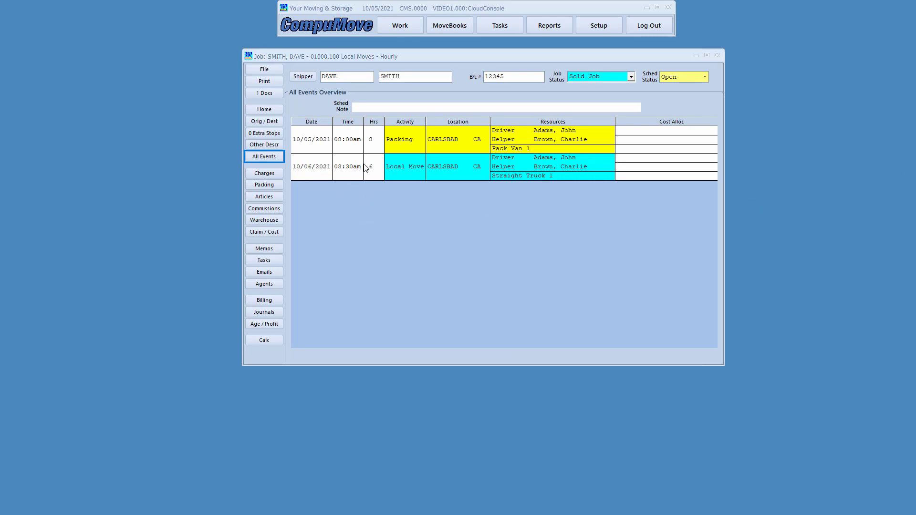
mouse_move(377, 152)
left_mouse_down()
mouse_move(674, 189)
mouse_move(623, 186)
left_mouse_up()
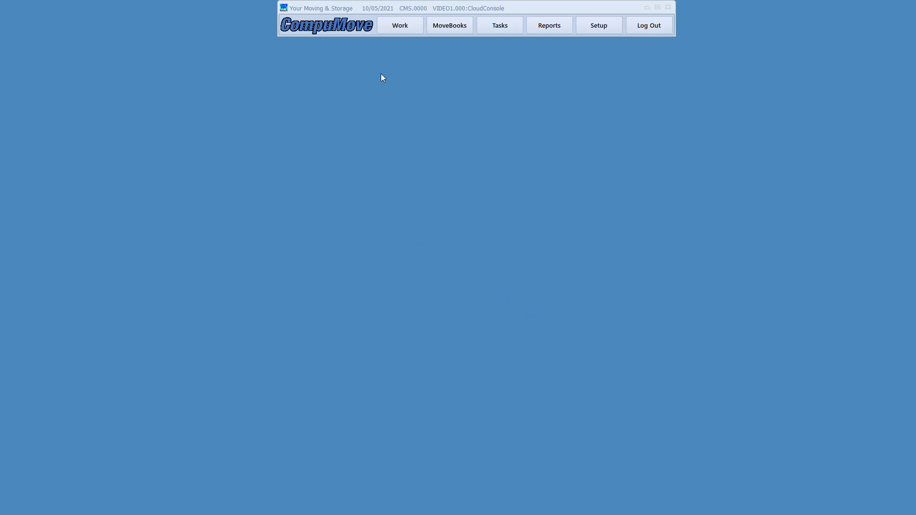
Step: Open Job Scheduling, and move and enlarge its window to fit more of the schedule
left_click(395, 28)
left_click(389, 138)
left_click_drag(434, 46, 183, 49)
left_click_drag(507, 355, 878, 469)
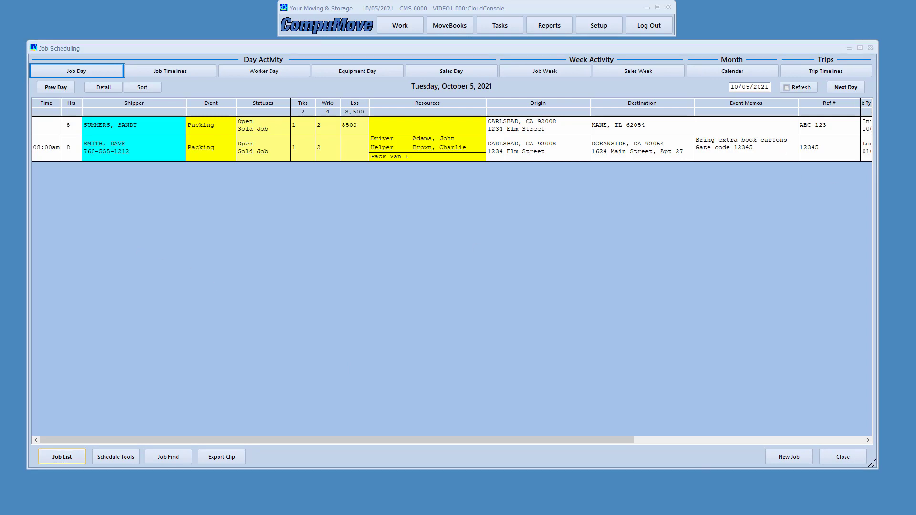
Step: Examine the start time and resources of the first packing event in the October 5 Job Day listing
mouse_move(64, 132)
left_mouse_down()
mouse_move(75, 150)
mouse_move(267, 180)
mouse_move(275, 168)
left_mouse_up()
key("Escape")
mouse_move(75, 116)
left_mouse_down()
mouse_move(97, 133)
mouse_move(229, 145)
mouse_move(493, 135)
left_mouse_up()
mouse_move(367, 100)
left_mouse_down()
mouse_move(371, 128)
mouse_move(491, 143)
left_mouse_up()
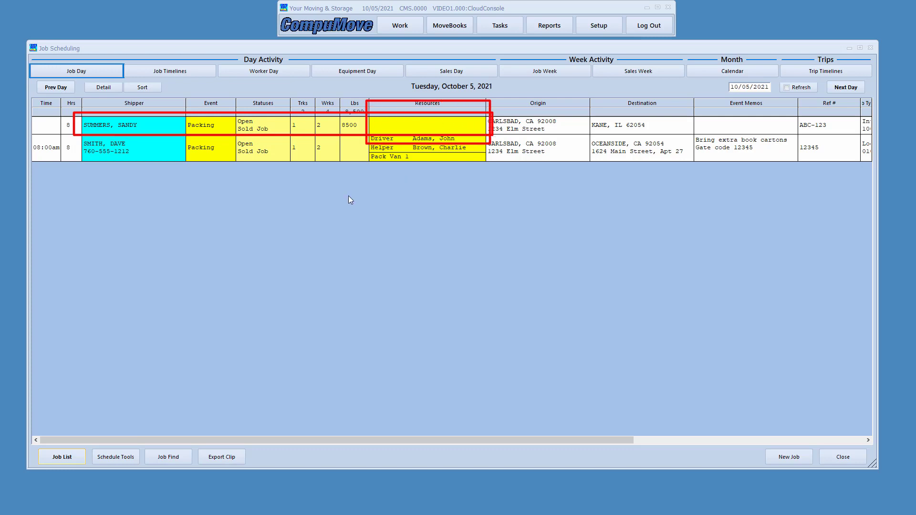
mouse_move(25, 114)
left_mouse_down()
mouse_move(69, 142)
mouse_move(65, 135)
left_mouse_up()
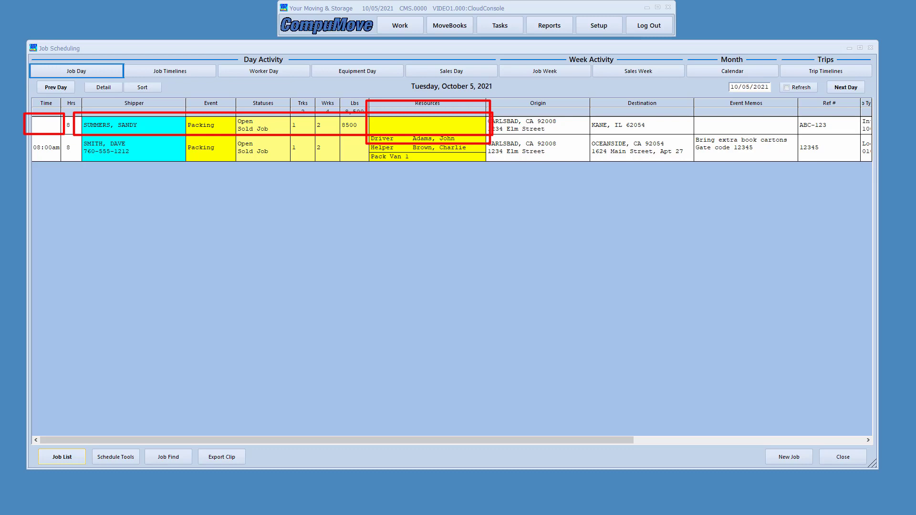
key("Escape")
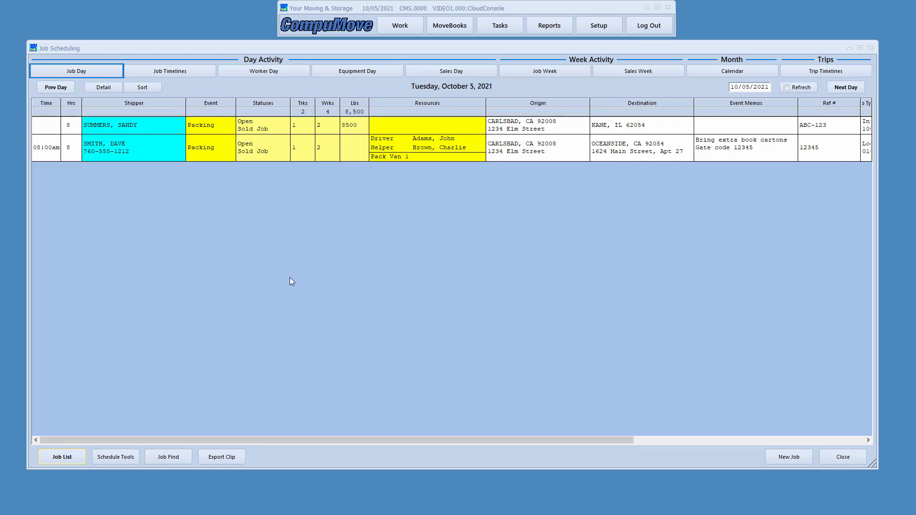
Step: Show the October 5 Job Timelines and Worker Day views, and preview the assigned helper's packing event
left_click(161, 73)
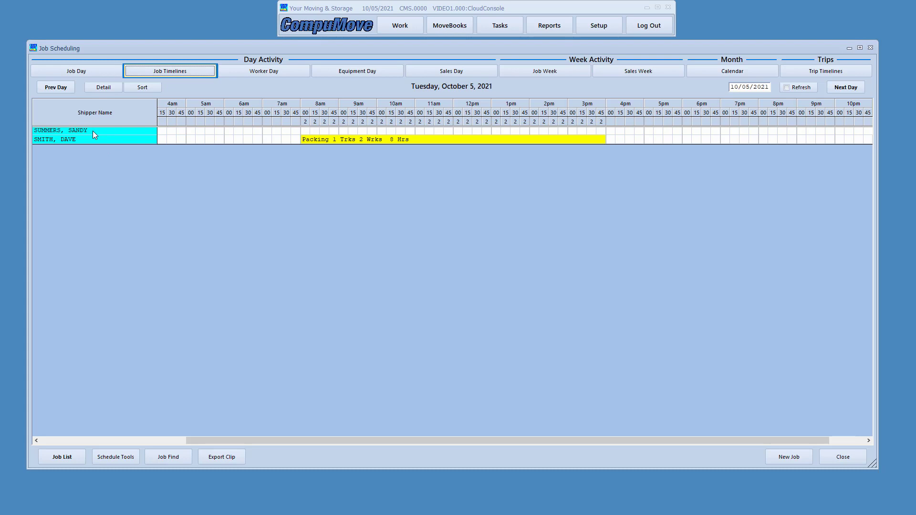
left_click(231, 72)
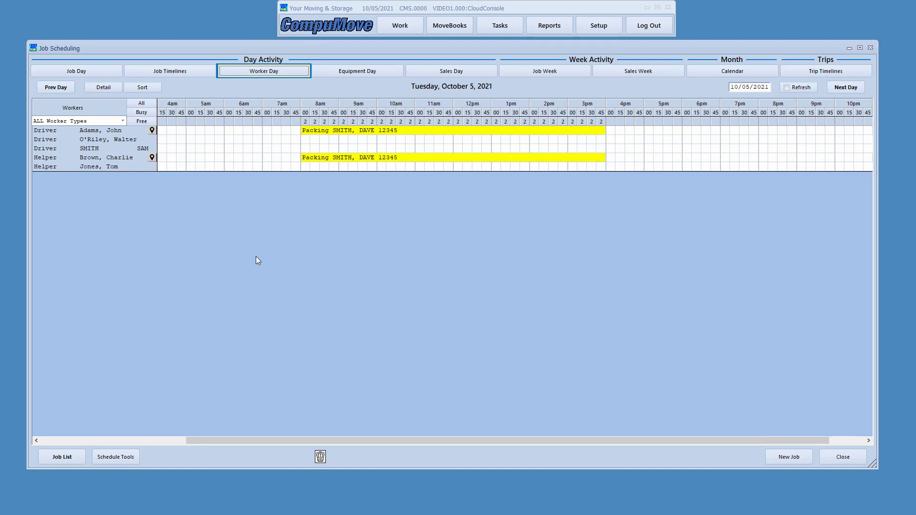
mouse_move(342, 131)
mouse_move(460, 162)
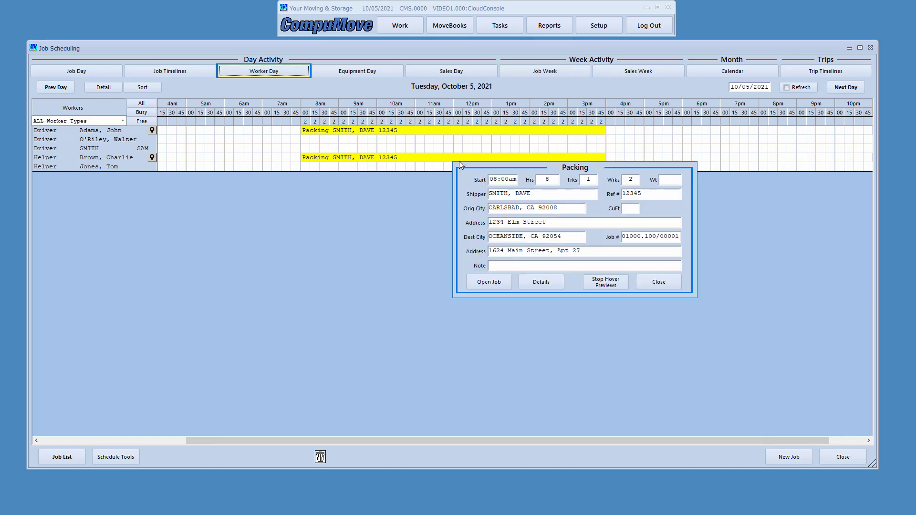
Step: Stop the hover previews, and view the Worker Day schedule for busy, free and all workers, for drivers only, and for all worker types
left_click(596, 286)
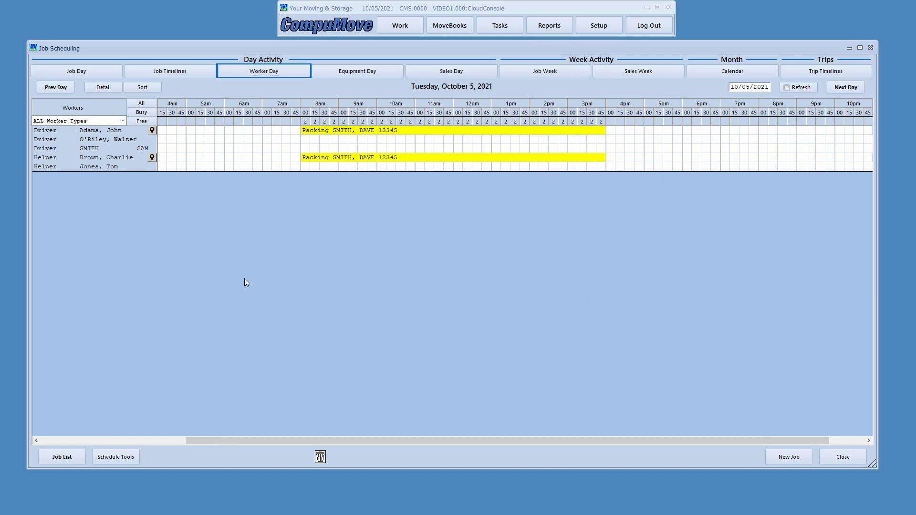
left_click(143, 112)
left_click(141, 123)
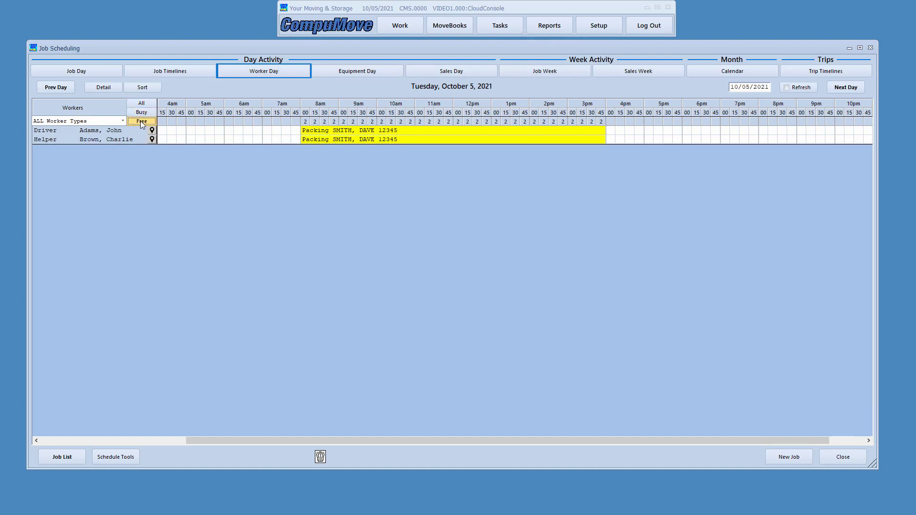
left_click(143, 105)
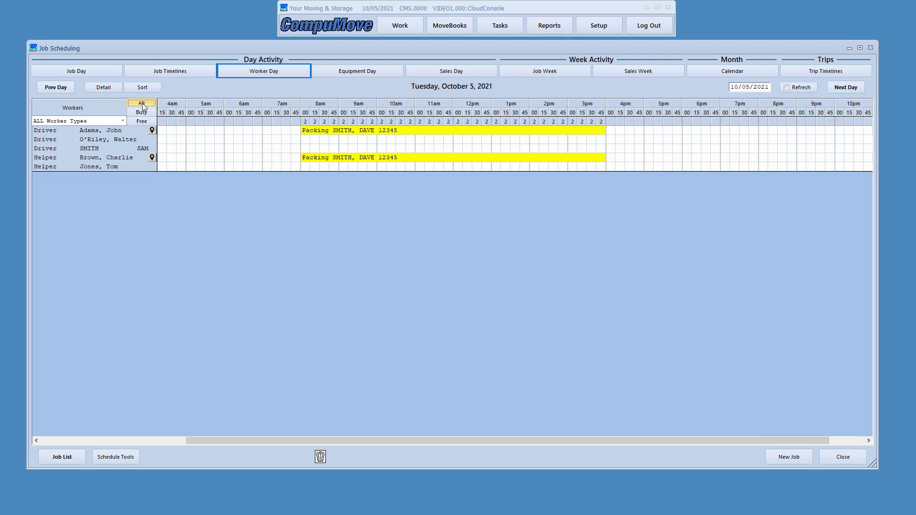
left_click(123, 122)
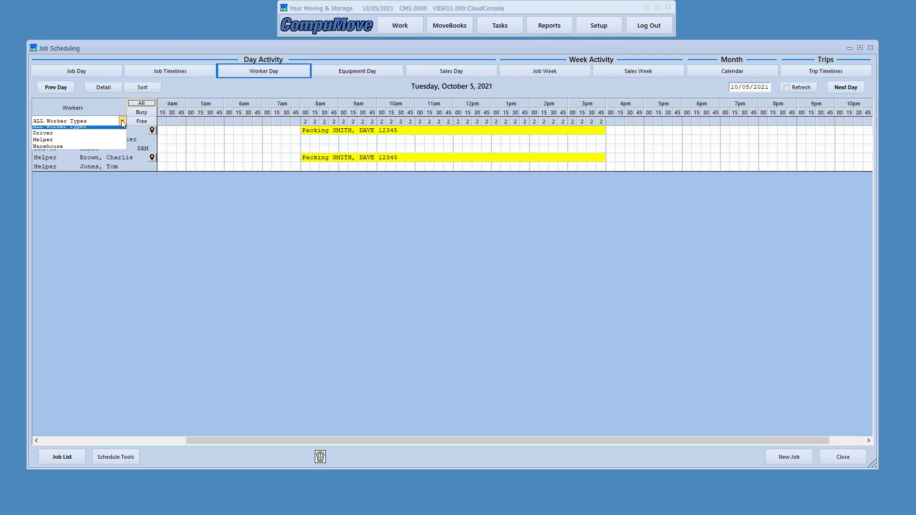
left_click(68, 137)
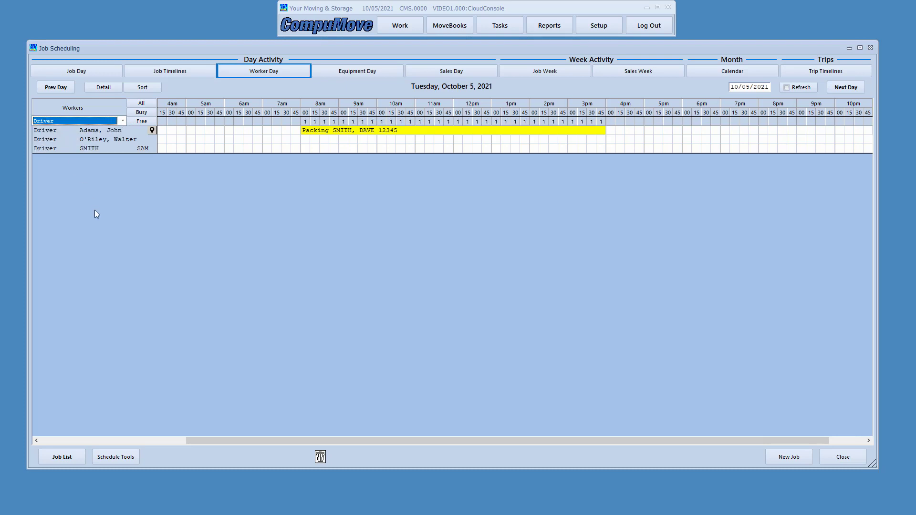
left_click(121, 125)
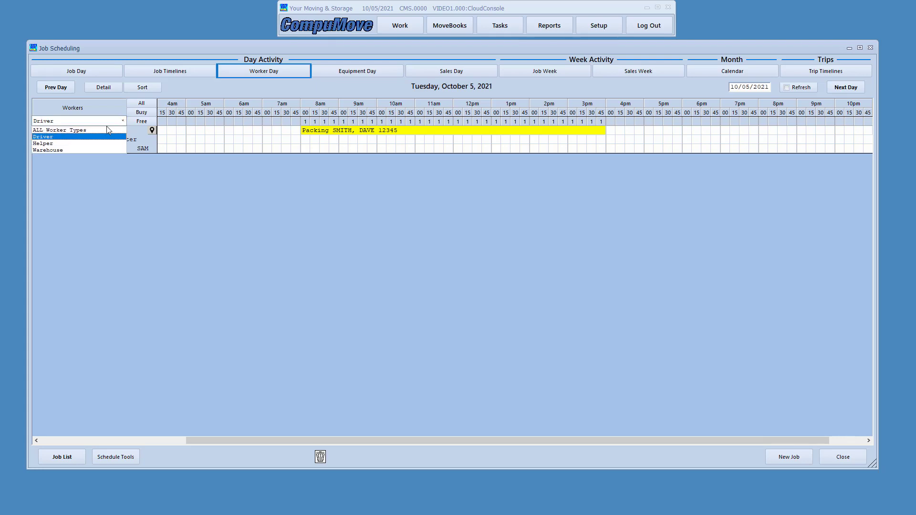
left_click(96, 130)
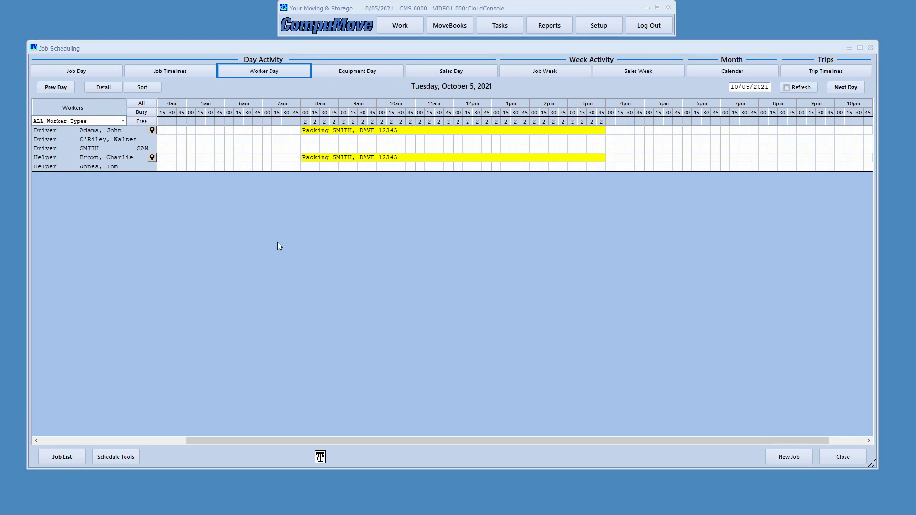
Step: Show the Job Events List for October 5 alongside the Worker Day schedule
mouse_move(208, 57)
left_mouse_down()
mouse_move(216, 76)
mouse_move(409, 87)
left_mouse_up()
left_click_drag(76, 484, 125, 469)
left_click(48, 457)
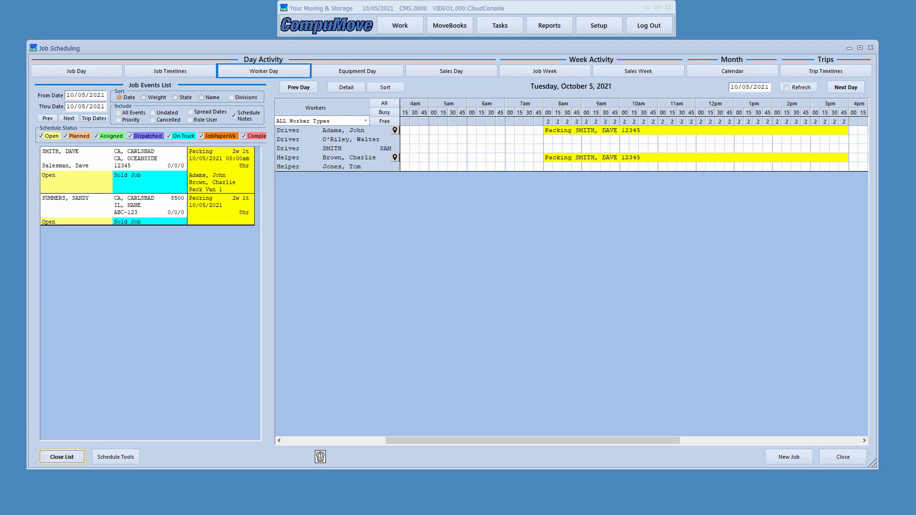
key("ctrl+2")
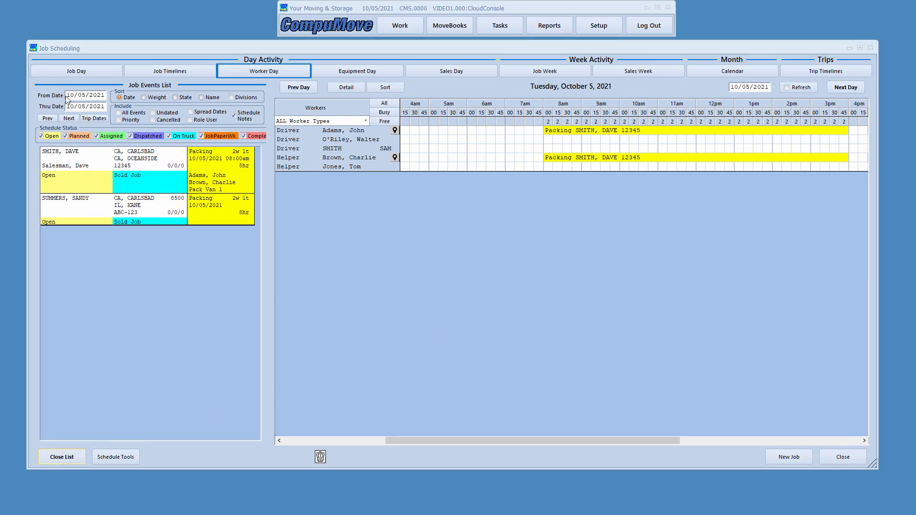
mouse_move(21, 78)
left_mouse_down()
mouse_move(143, 266)
mouse_move(261, 406)
mouse_move(273, 407)
left_mouse_up()
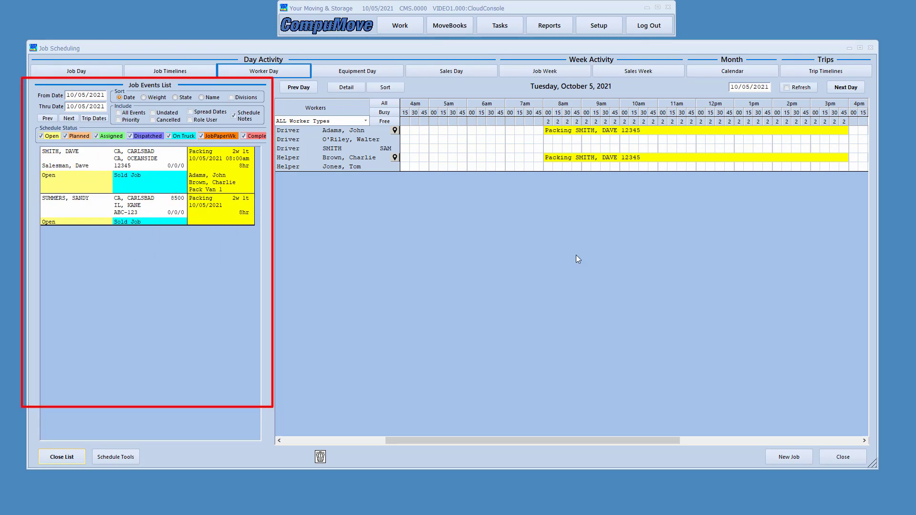
mouse_move(207, 55)
left_mouse_down()
mouse_move(286, 85)
mouse_move(313, 80)
mouse_move(277, 98)
mouse_move(319, 204)
mouse_move(661, 177)
left_mouse_up()
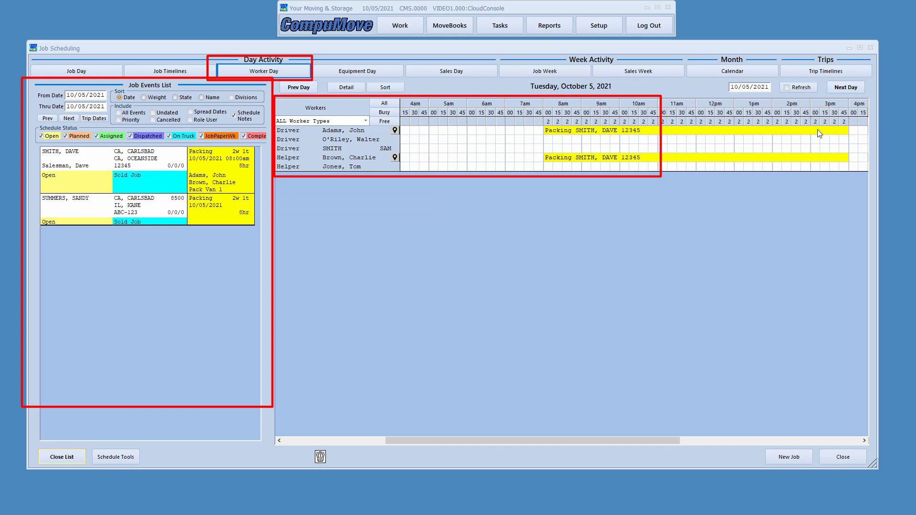
key("Escape")
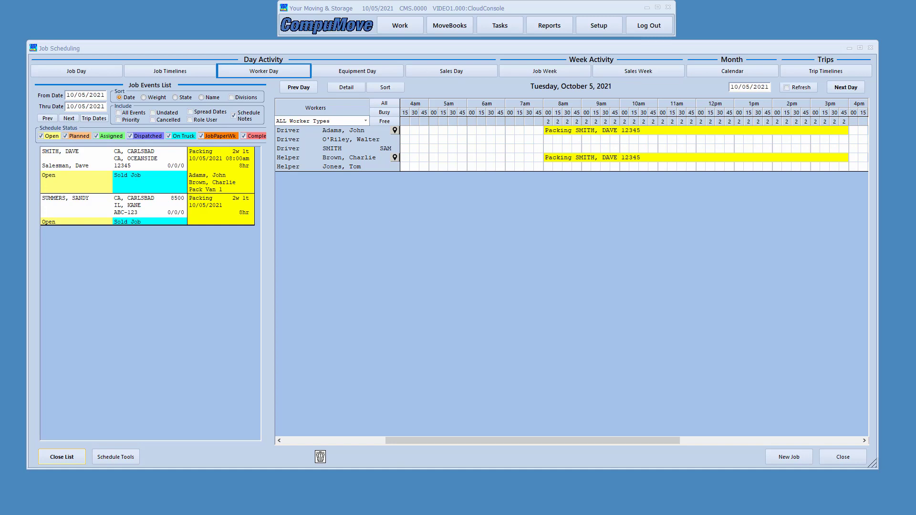
Step: Review the event and job type, Geography & Status, and Customer Accounts filters in Schedule Tools, and close them
left_click(106, 460)
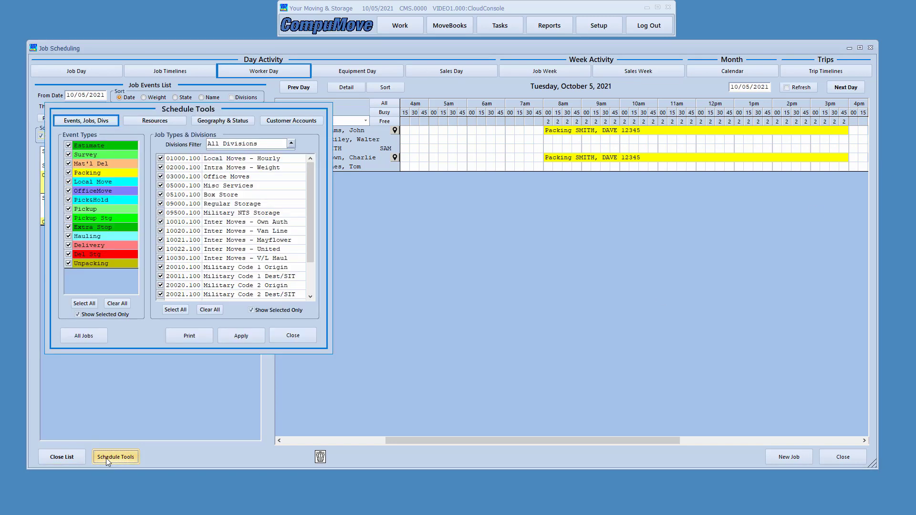
left_click_drag(225, 104, 565, 147)
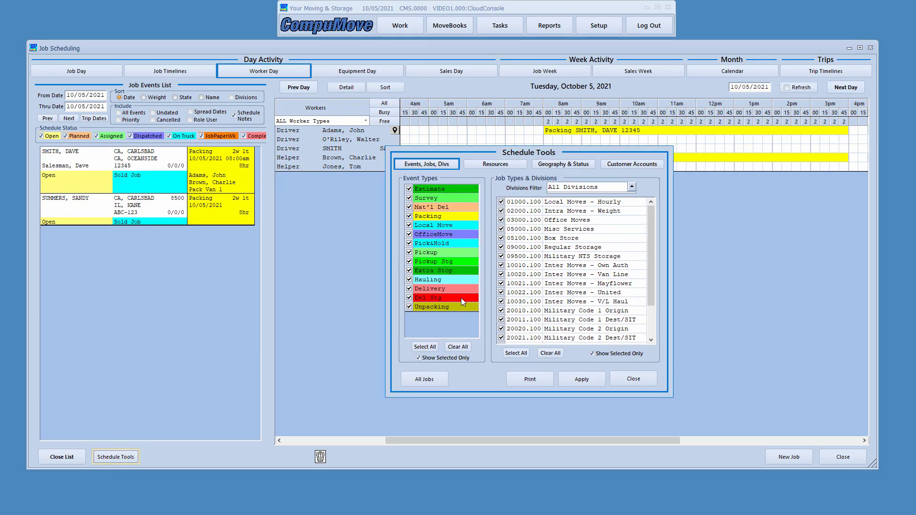
left_click(566, 163)
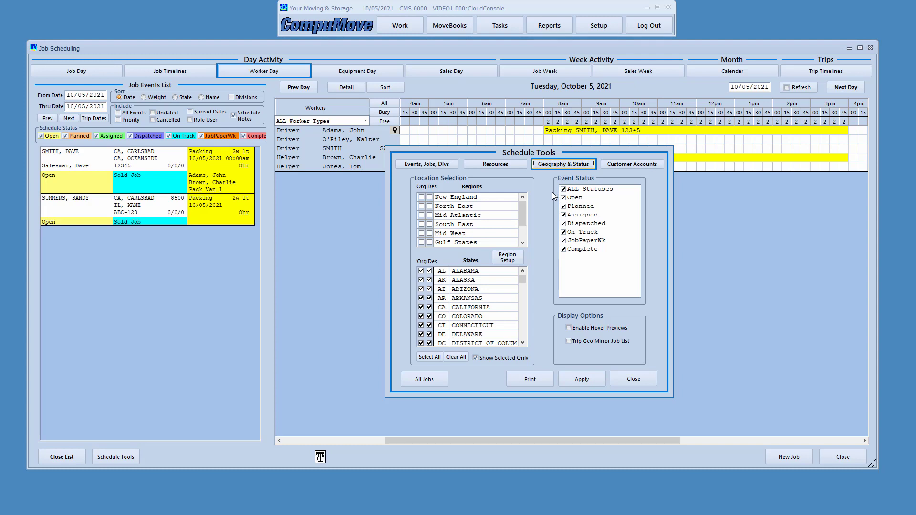
left_click(614, 165)
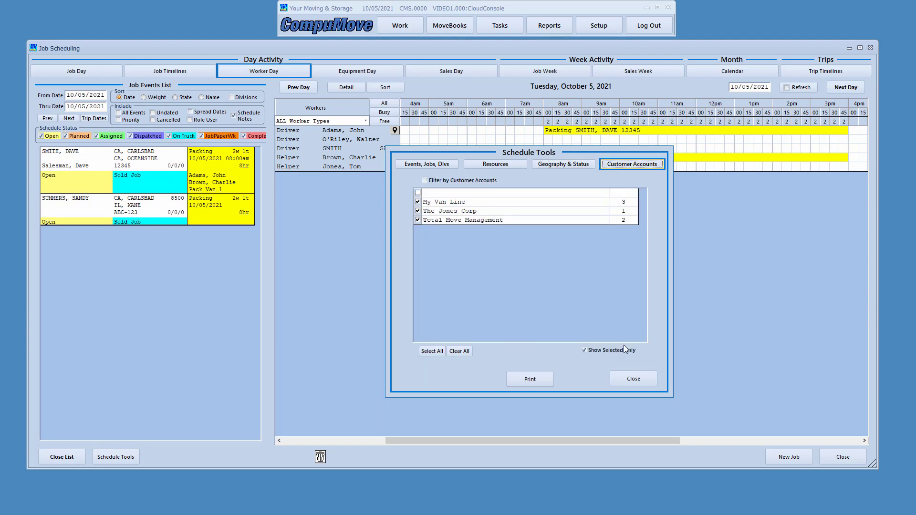
left_click(630, 385)
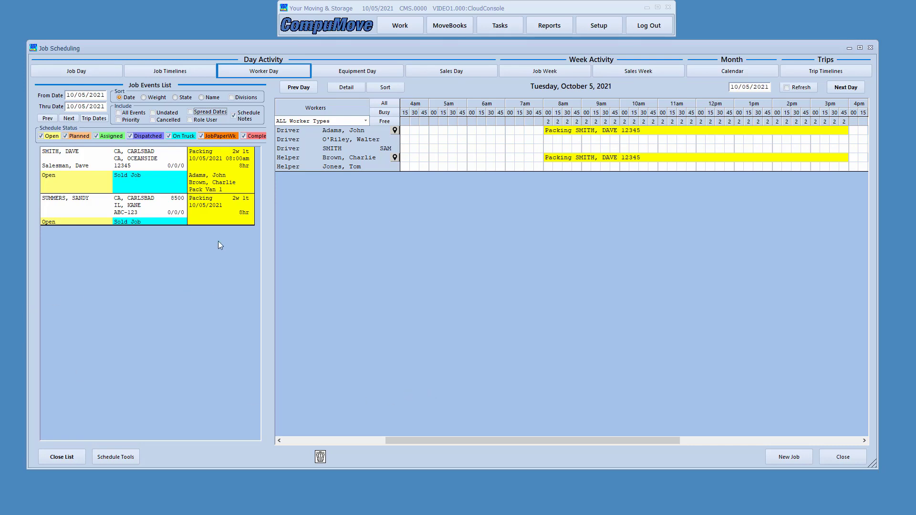
Step: Select the unassigned packing event in the Job Events List and compare its resources with the assigned packing event's
left_click(211, 207)
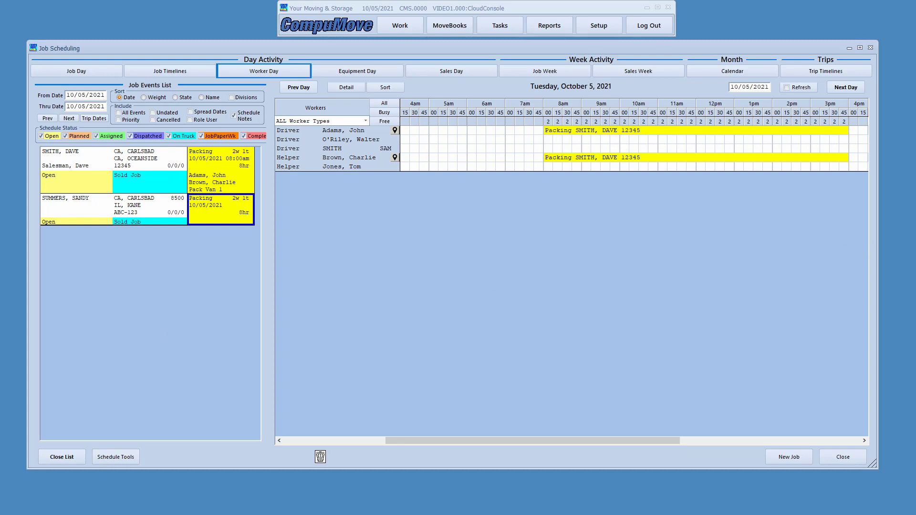
mouse_move(185, 168)
left_mouse_down()
mouse_move(218, 196)
mouse_move(256, 195)
left_mouse_up()
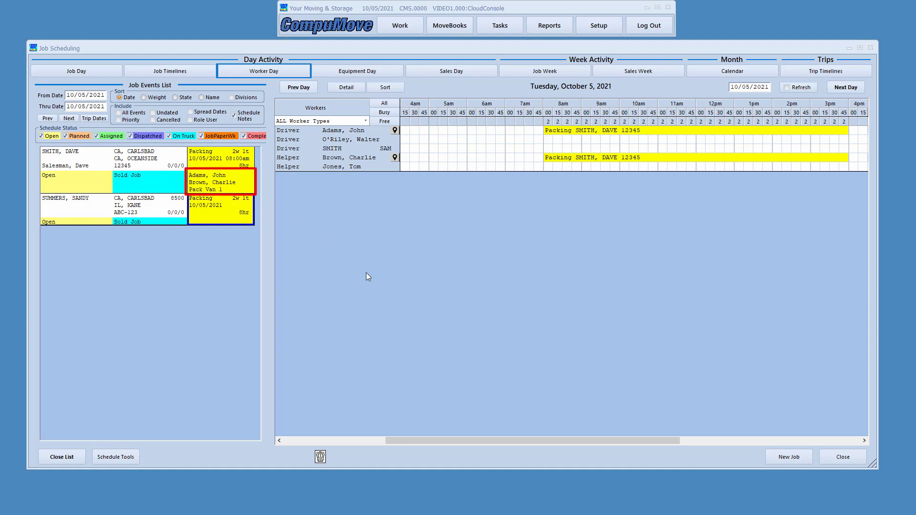
mouse_move(183, 207)
left_mouse_down()
mouse_move(194, 227)
mouse_move(253, 227)
left_mouse_up()
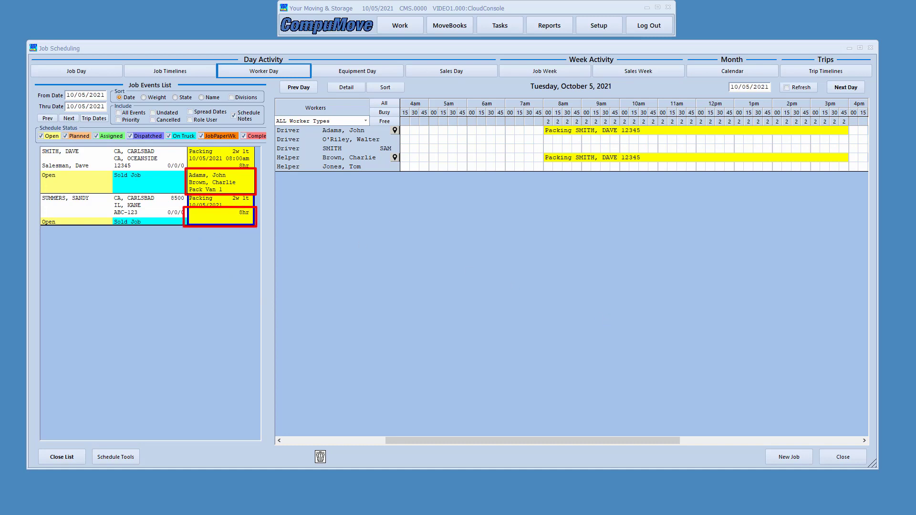
key("Escape")
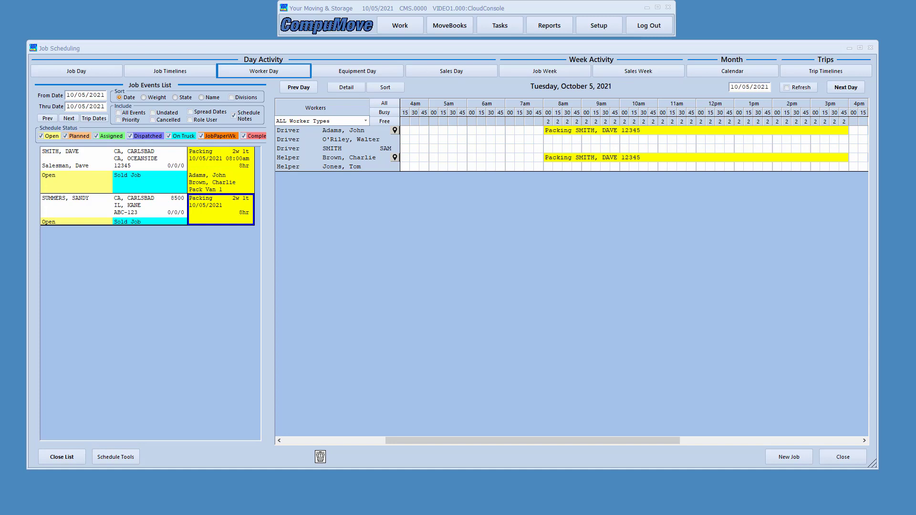
left_click_drag(207, 202, 209, 205)
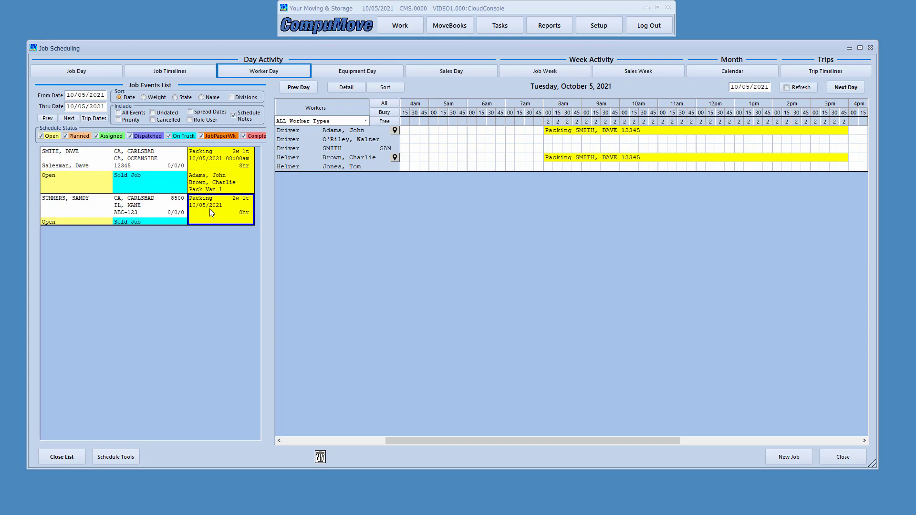
left_click_drag(210, 208, 338, 142)
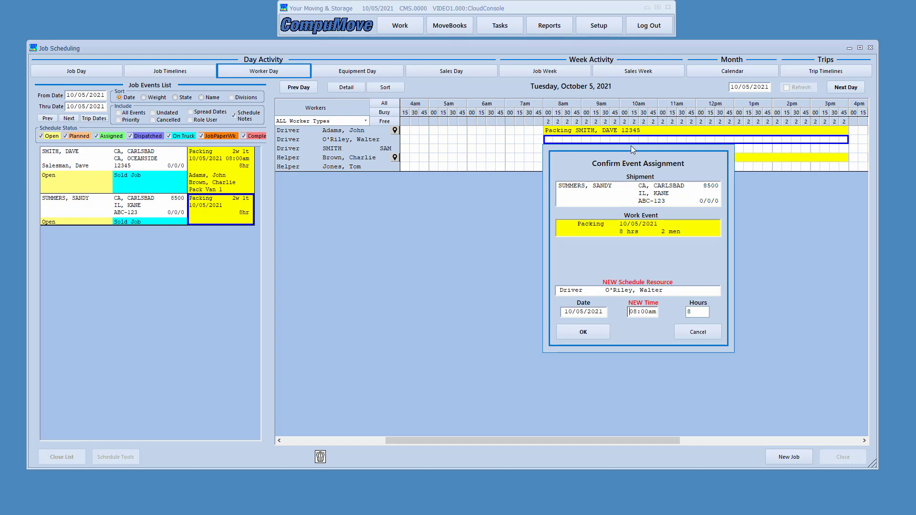
left_click_drag(631, 145, 446, 187)
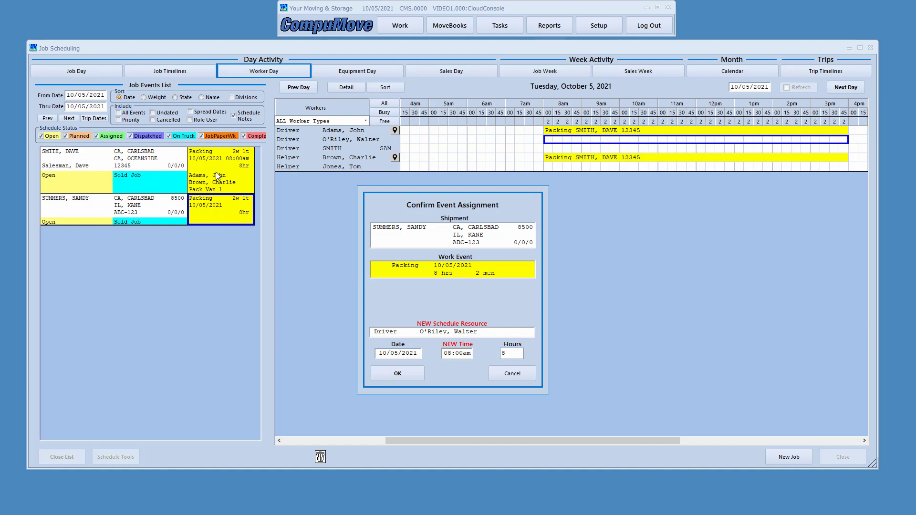
left_click_drag(235, 164, 253, 164)
left_click(517, 376)
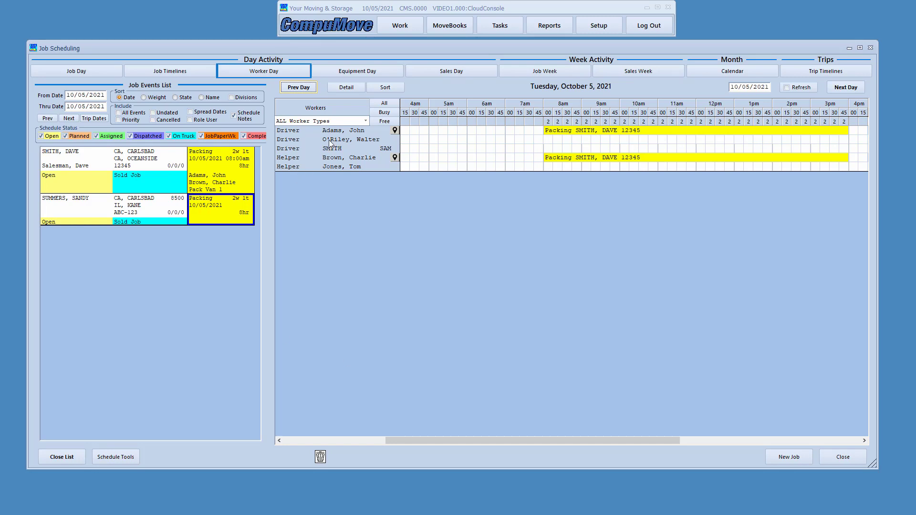
Step: Assign the unassigned October 5 packing event to the second listed driver at 07:00am for 7 hours, and confirm the assignment
left_click_drag(210, 213, 510, 142)
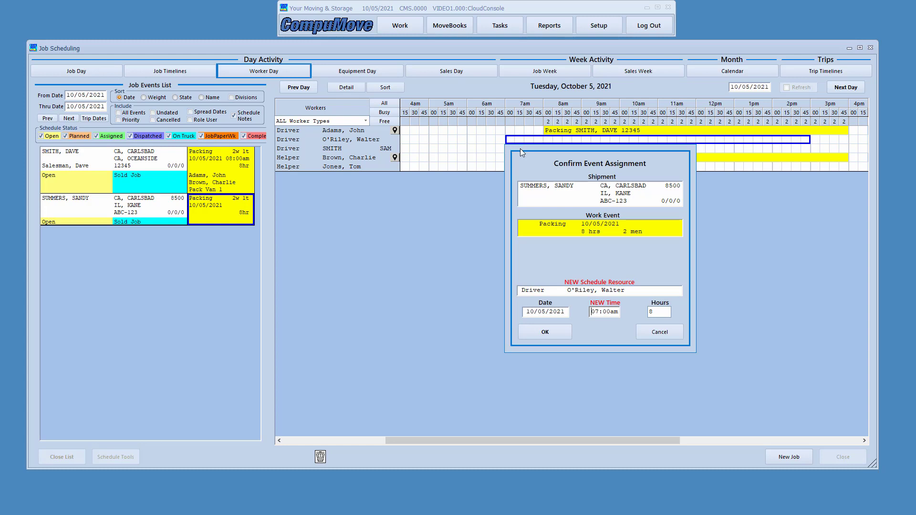
left_click_drag(535, 154, 440, 191)
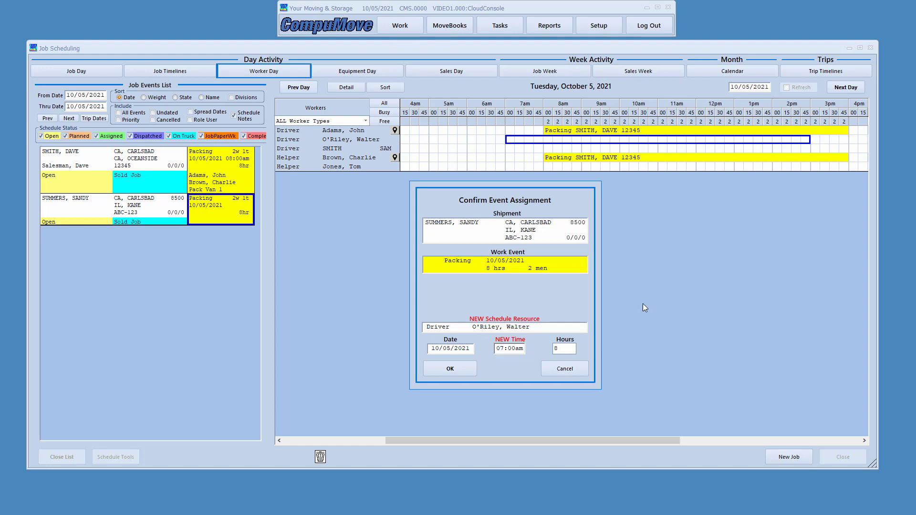
left_click(564, 348)
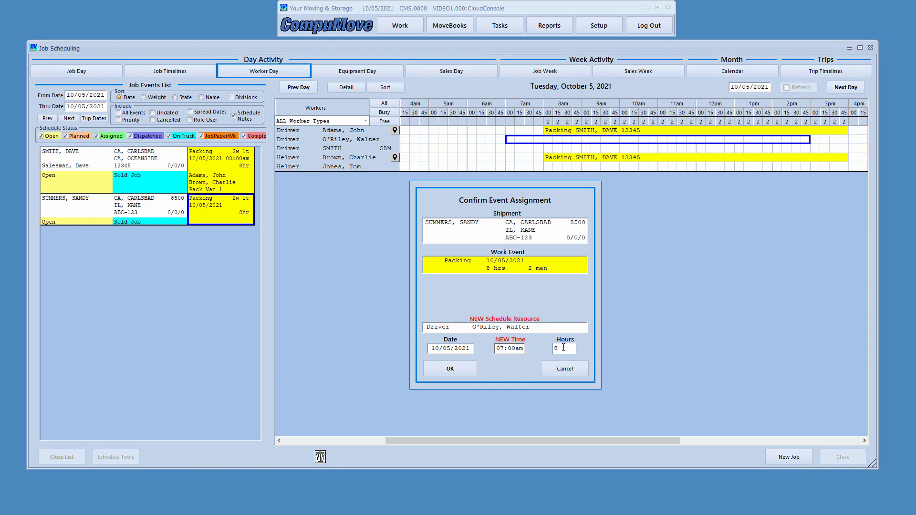
key("BackSpace")
left_click(459, 371)
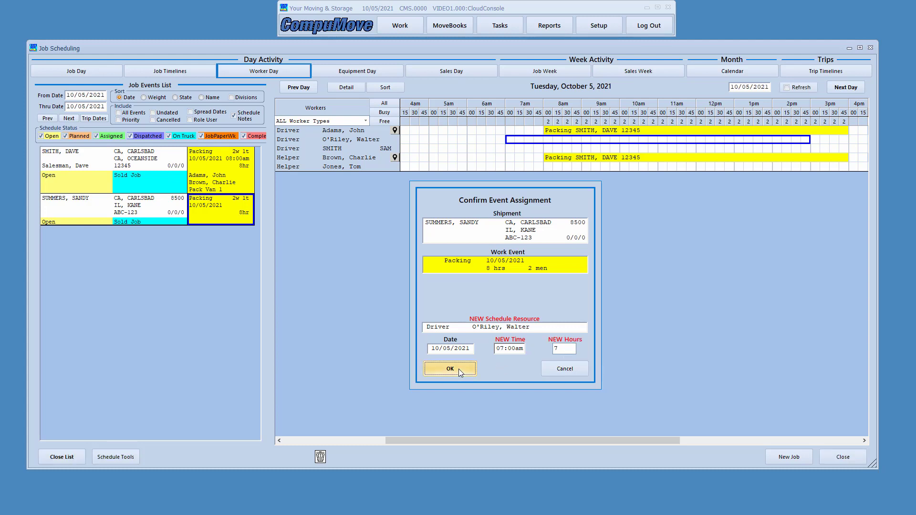
left_click(455, 368)
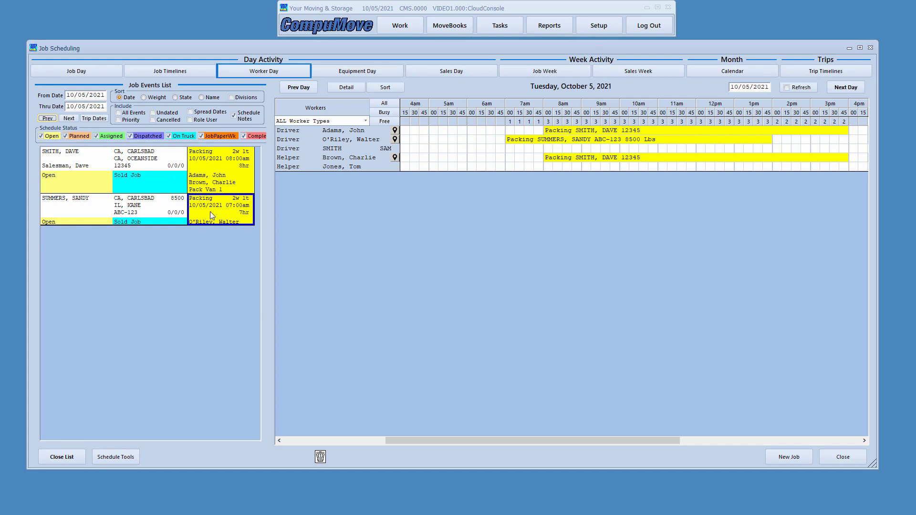
Step: Add the free helper as an additional resource to the 07:00am packing event, keeping its assigned driver
left_click_drag(210, 212, 342, 170)
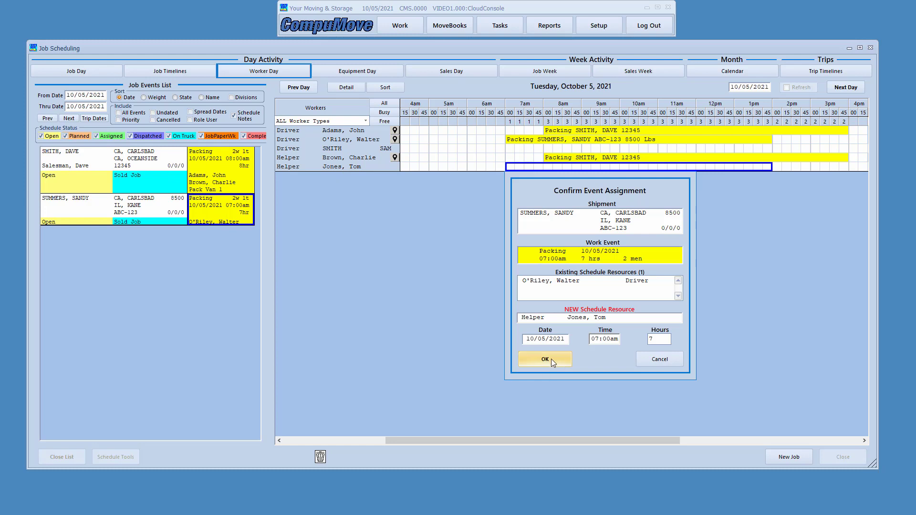
left_click(666, 359)
left_click(560, 140)
left_click_drag(516, 141, 511, 168)
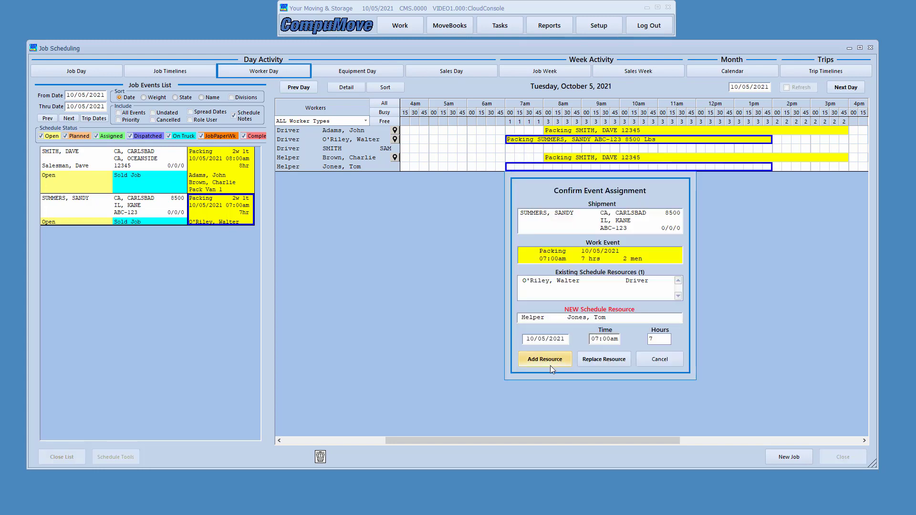
left_click_drag(585, 171, 462, 186)
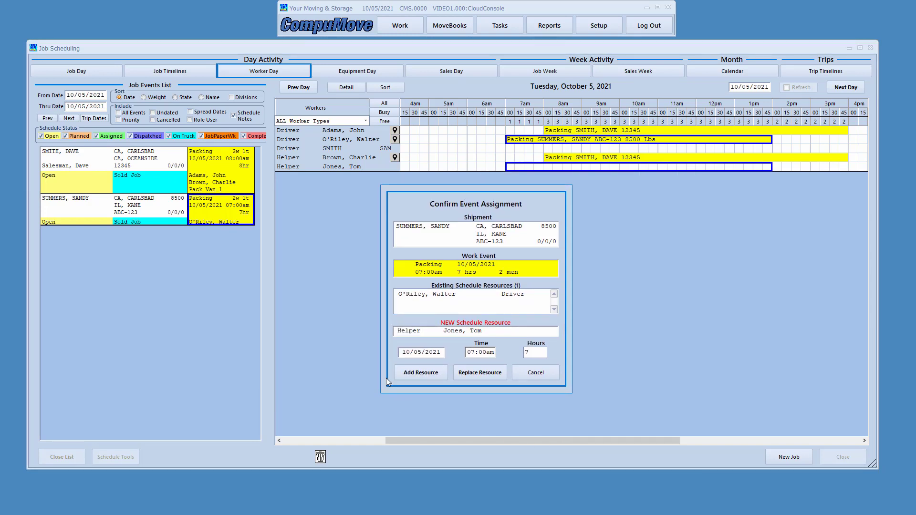
mouse_move(391, 360)
left_mouse_down()
mouse_move(428, 385)
mouse_move(514, 389)
left_mouse_up()
left_click(414, 371)
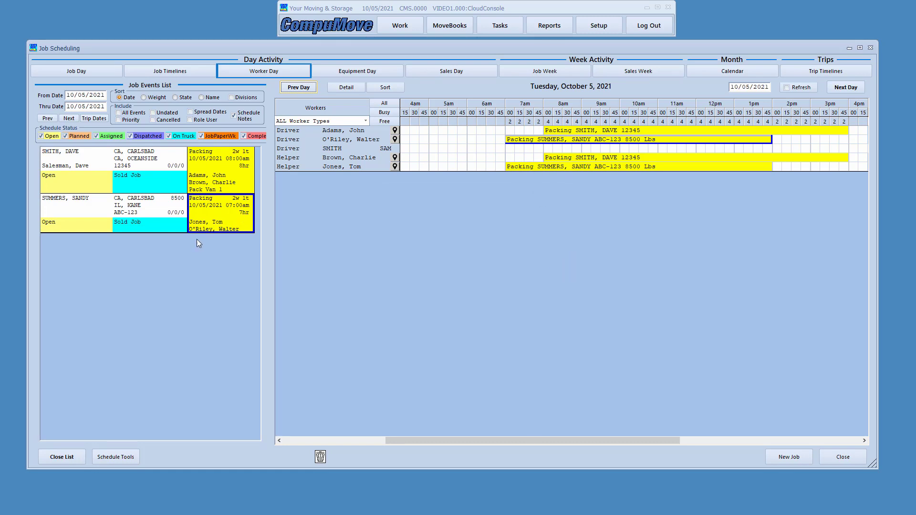
Step: Assign Straight Truck 1 to the October 5 packing event at 07:00am for 7 hours, and confirm the assignment
left_click(364, 72)
left_click_drag(208, 210, 333, 141)
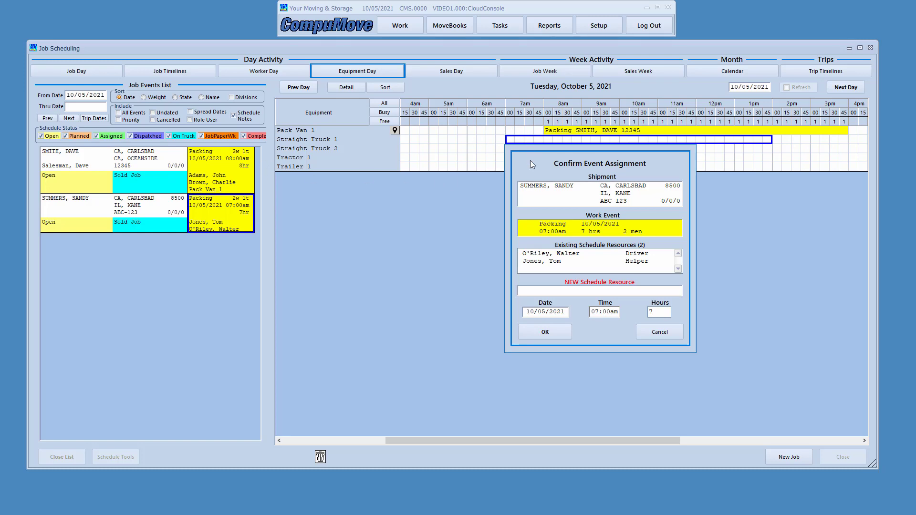
left_click(537, 330)
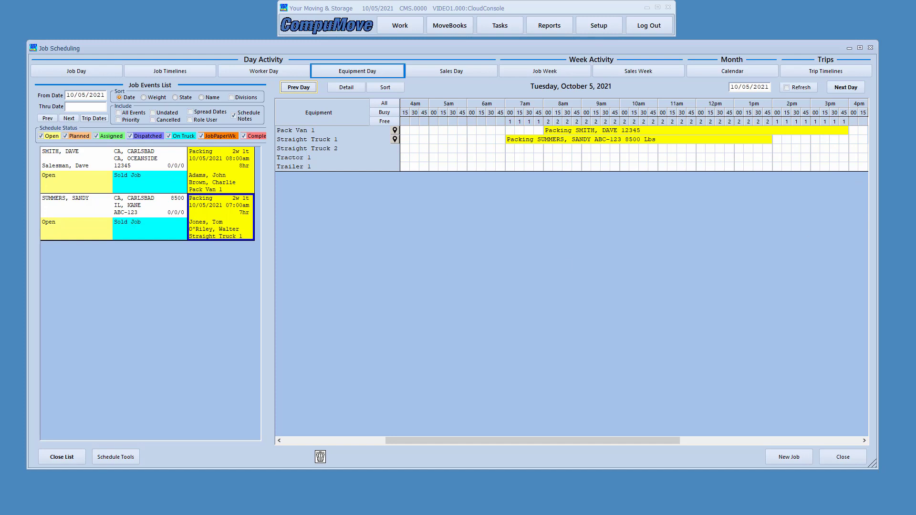
Step: Set the schedule status of the 07:00am packing event's job to Dispatched and confirm the change
left_click(94, 230)
left_click(108, 229)
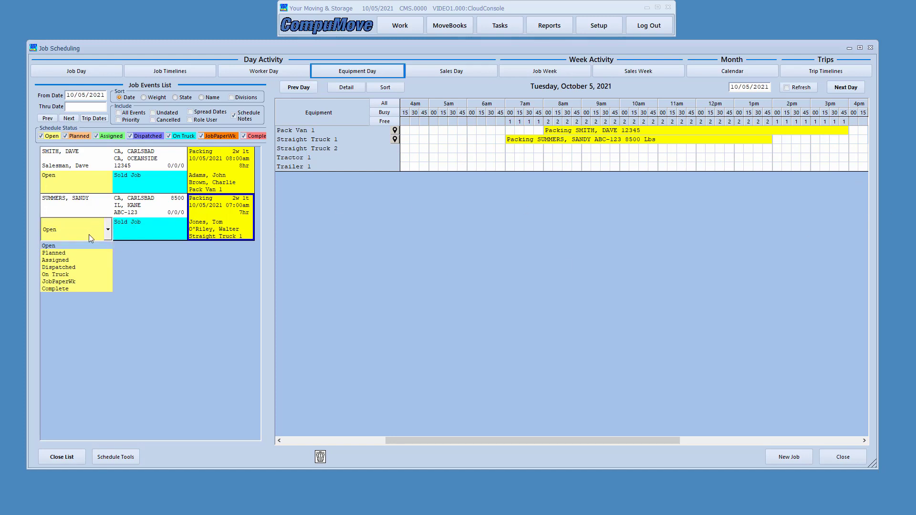
left_click(78, 265)
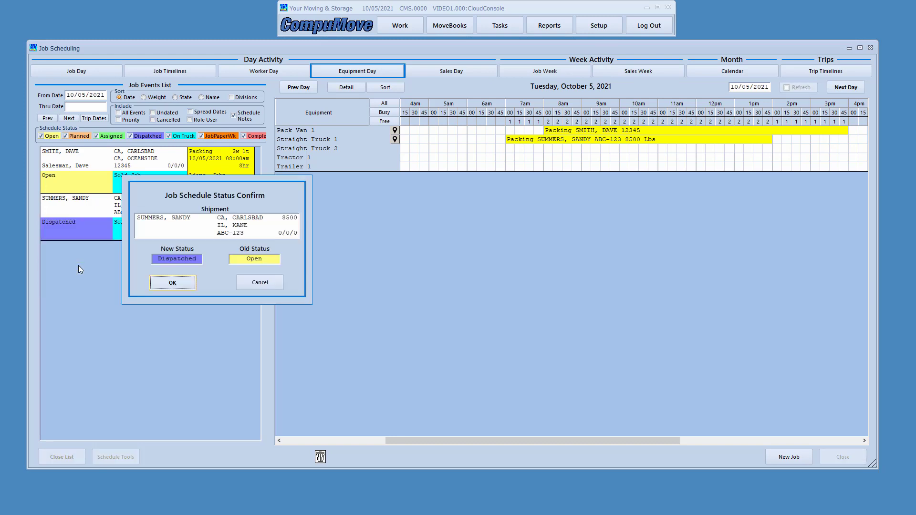
left_click_drag(139, 177, 434, 208)
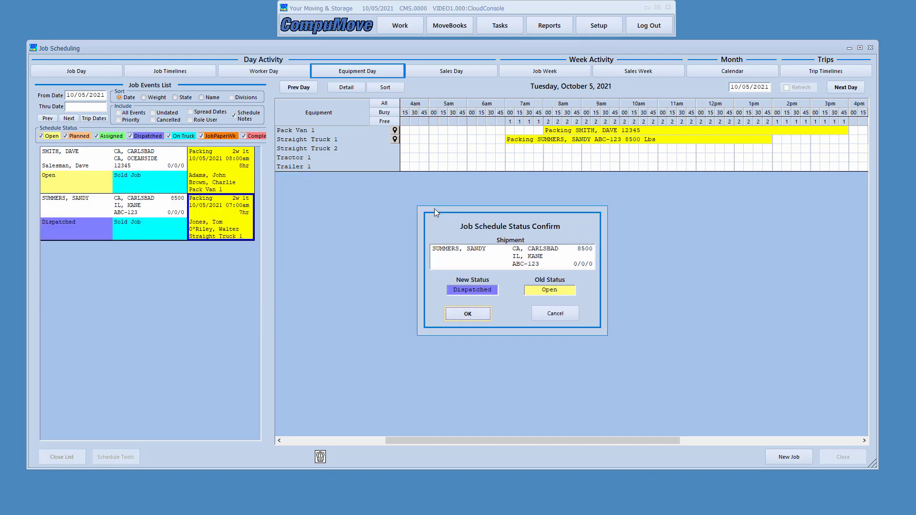
left_click(468, 314)
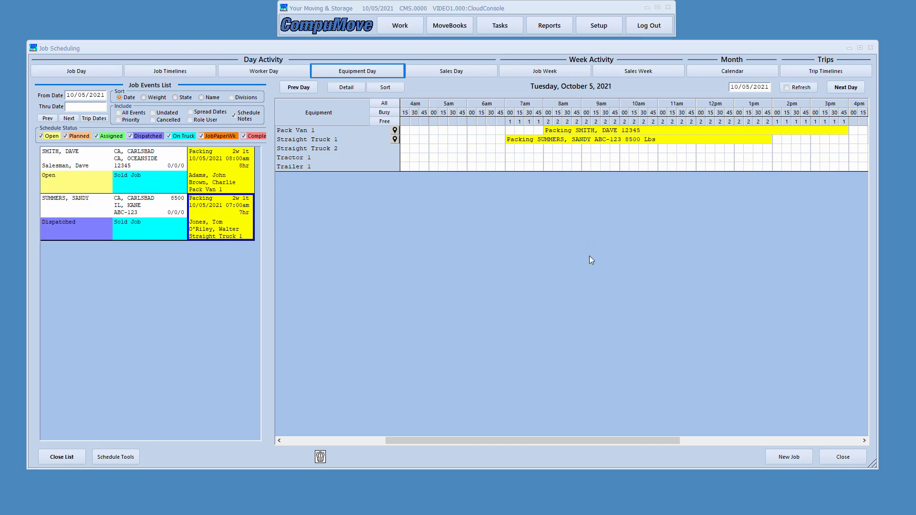
Step: Close the Job Events List and display Worker Day for October 5 with detailed event bars, sorted by start time
left_click(57, 459)
left_click(188, 73)
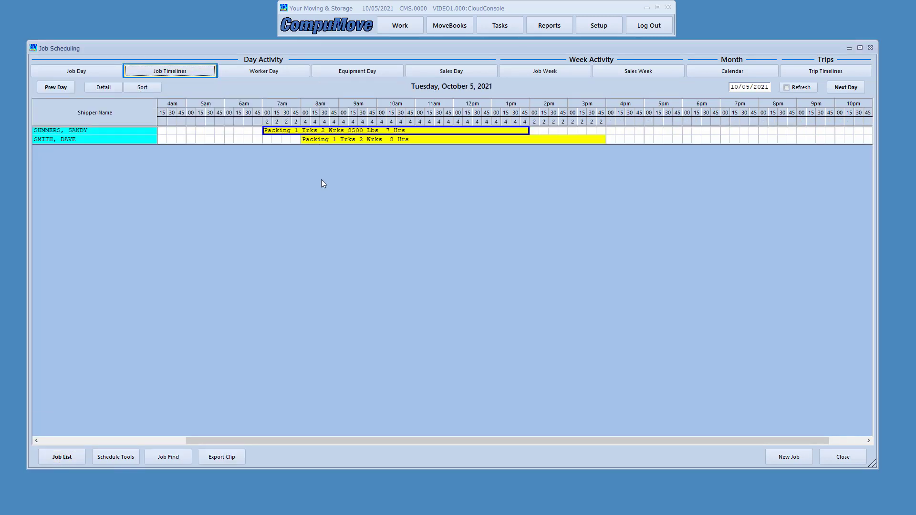
left_click(255, 72)
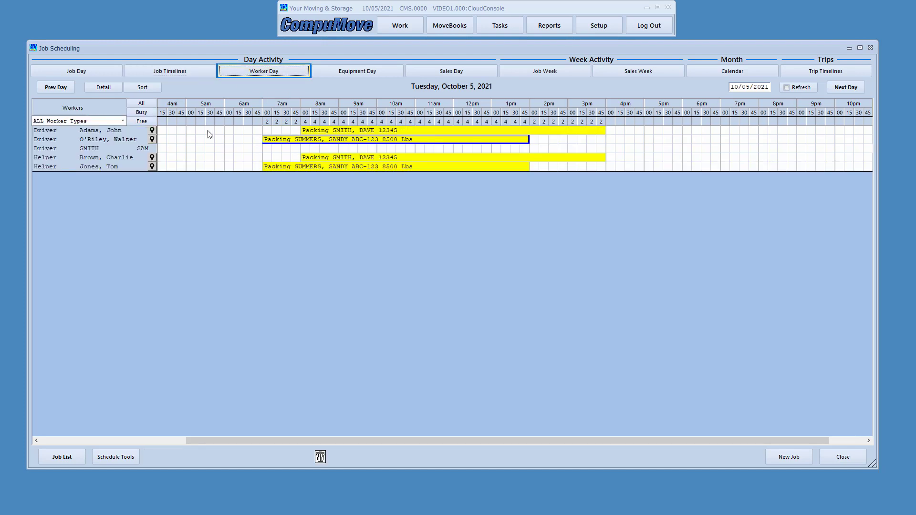
left_click(99, 89)
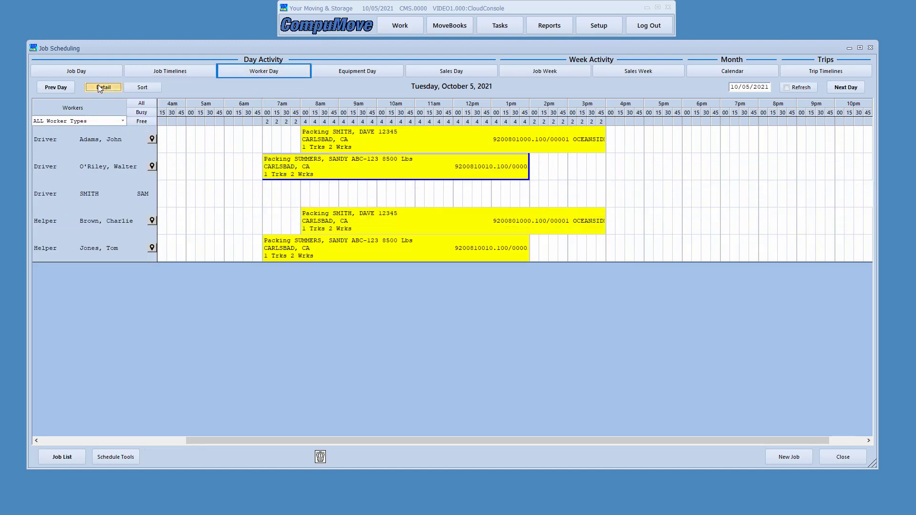
left_click(149, 87)
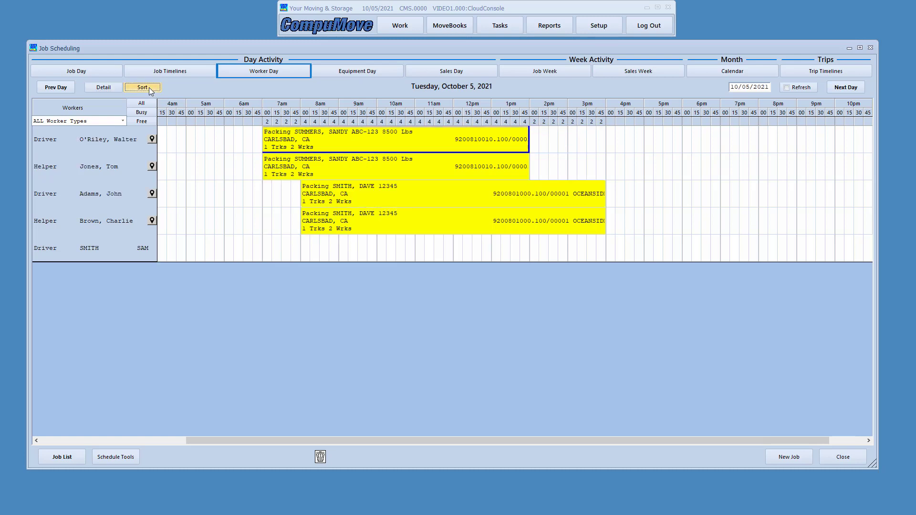
Step: Check the driver and helper bars of both October 5 packing events on Worker Day
left_click(308, 162)
left_click(307, 143)
left_click(308, 164)
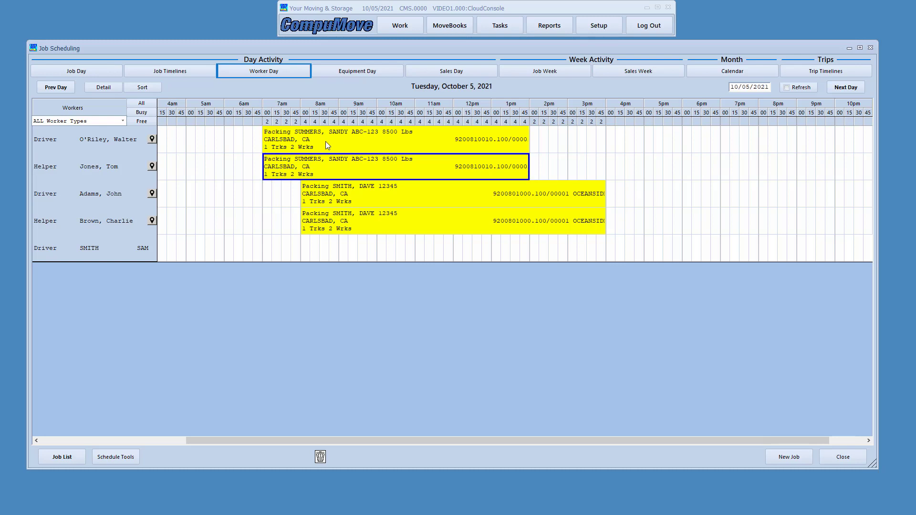
left_click(379, 190)
left_click(374, 219)
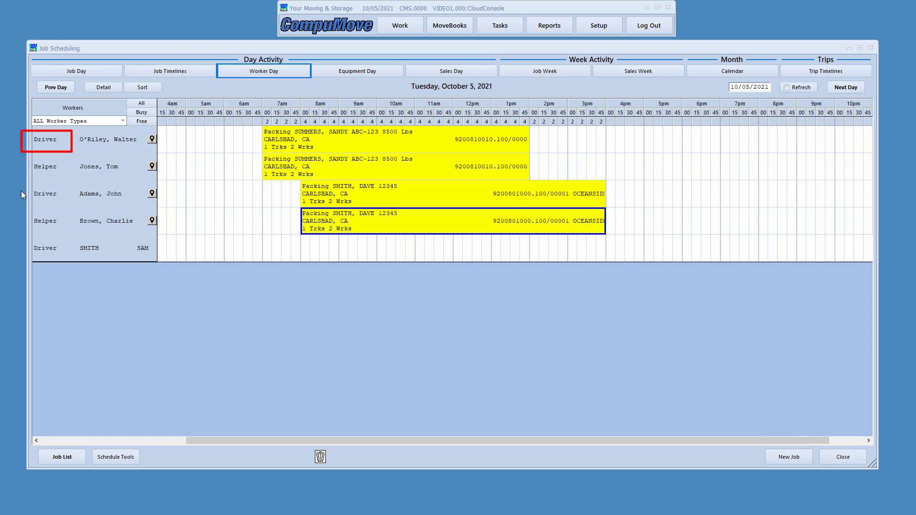
left_click_drag(17, 182, 173, 235)
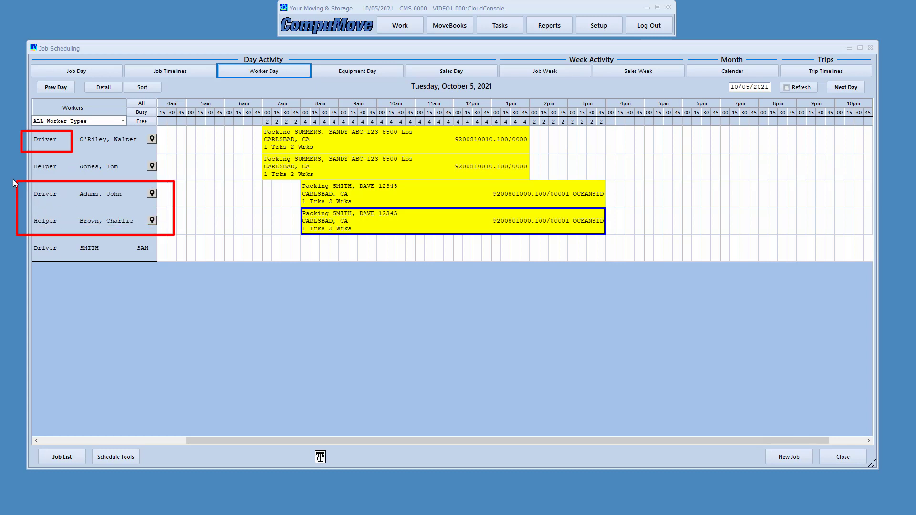
mouse_move(17, 180)
left_mouse_down()
mouse_move(74, 209)
mouse_move(54, 234)
mouse_move(66, 233)
left_mouse_up()
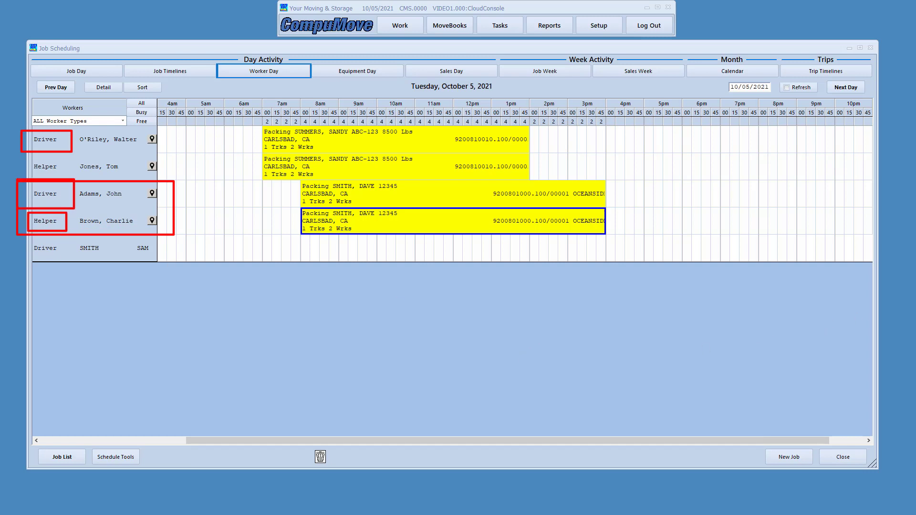
key("Escape")
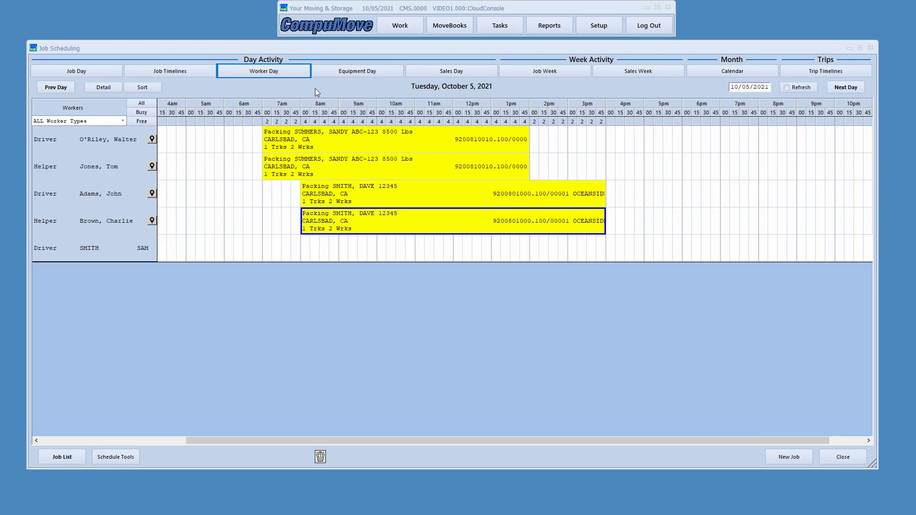
Step: Review the truck assignments on Equipment Day and the week's events on Job Week for October 3 to 9
left_click(360, 72)
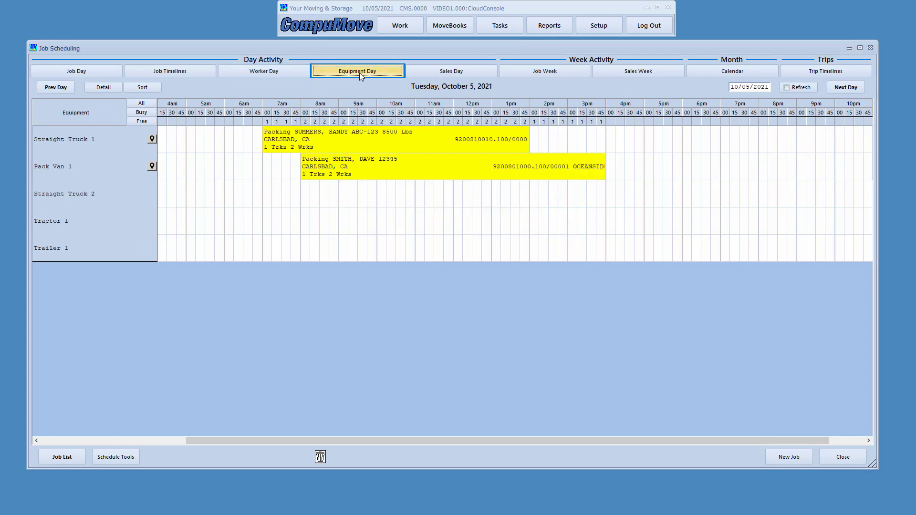
left_click(535, 74)
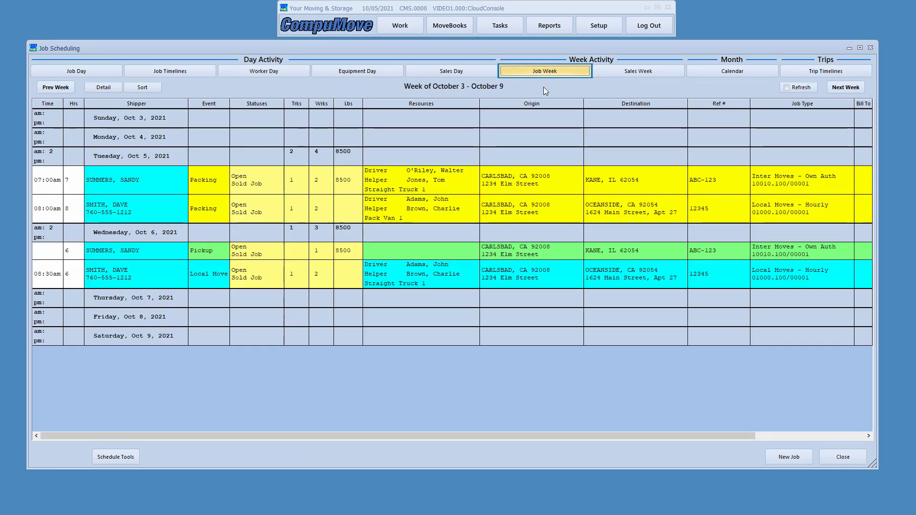
left_click(104, 88)
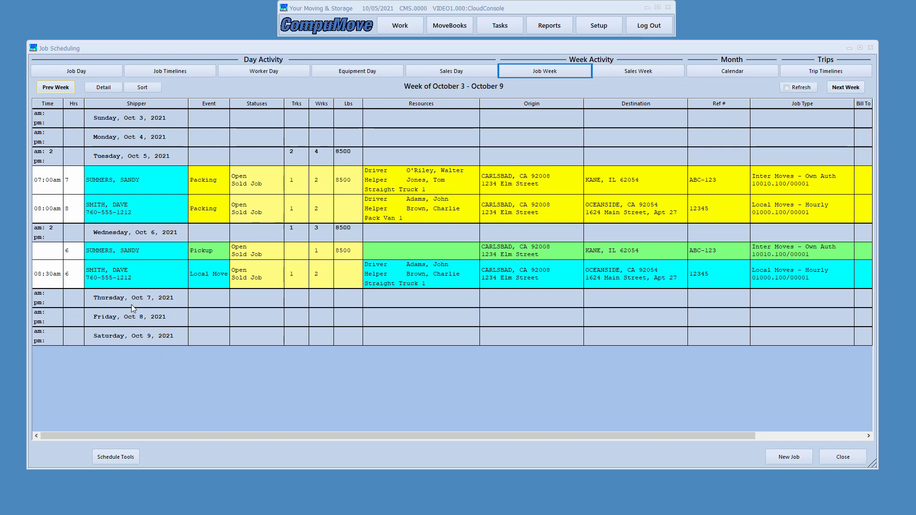
Step: Open the October 5 08:00am packing event from Job Week, read its event memos and close it
double_click(128, 206)
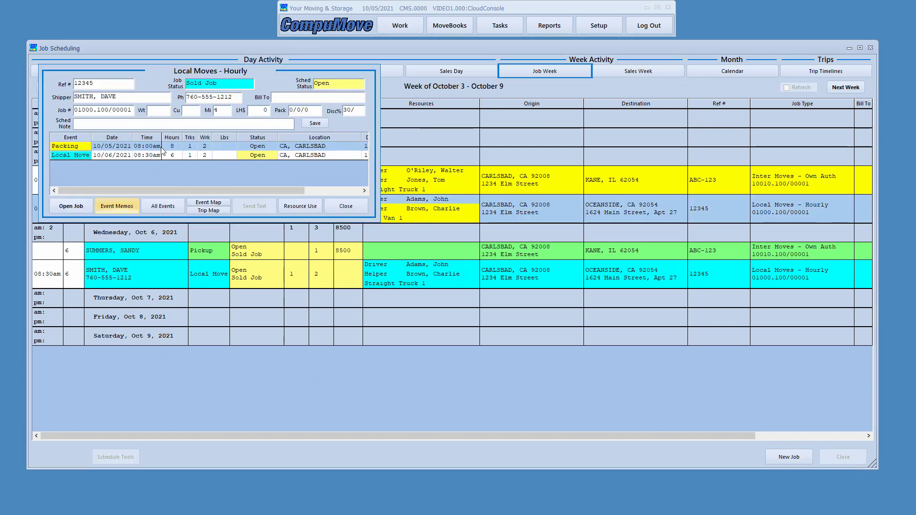
left_click_drag(119, 70, 348, 208)
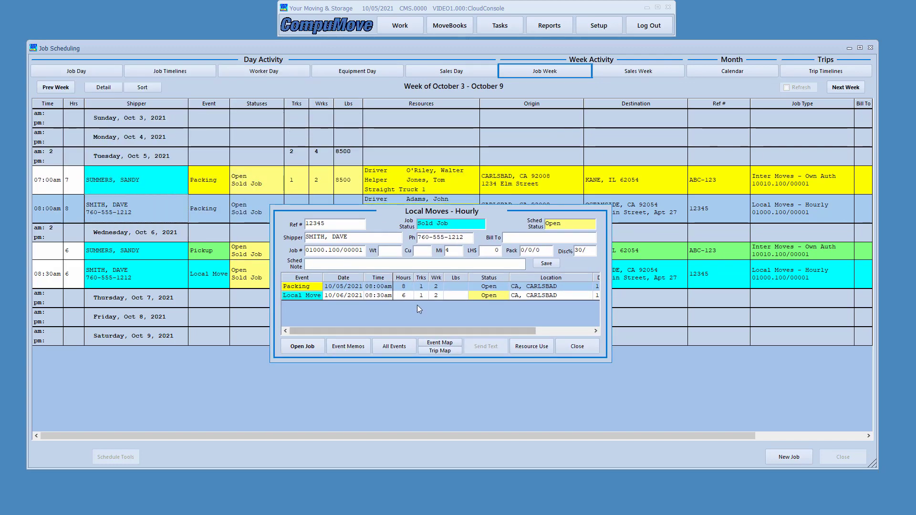
left_click(358, 347)
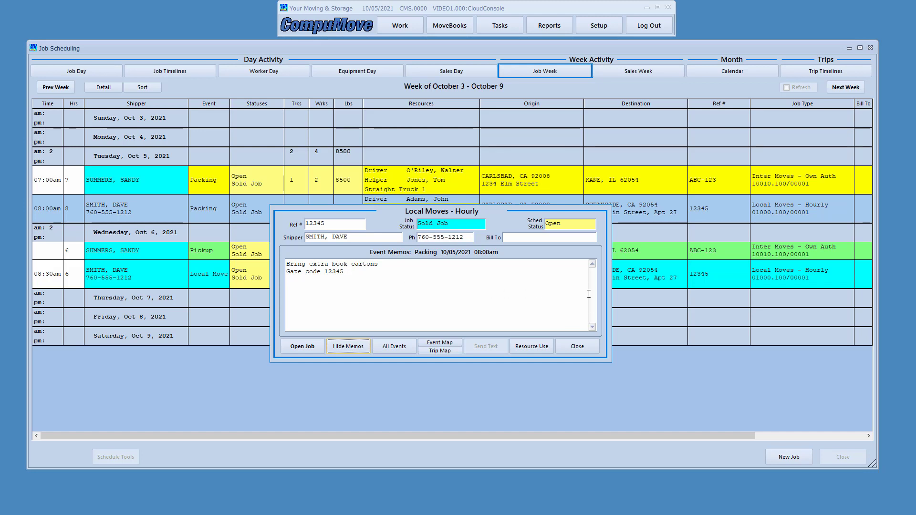
left_click(574, 346)
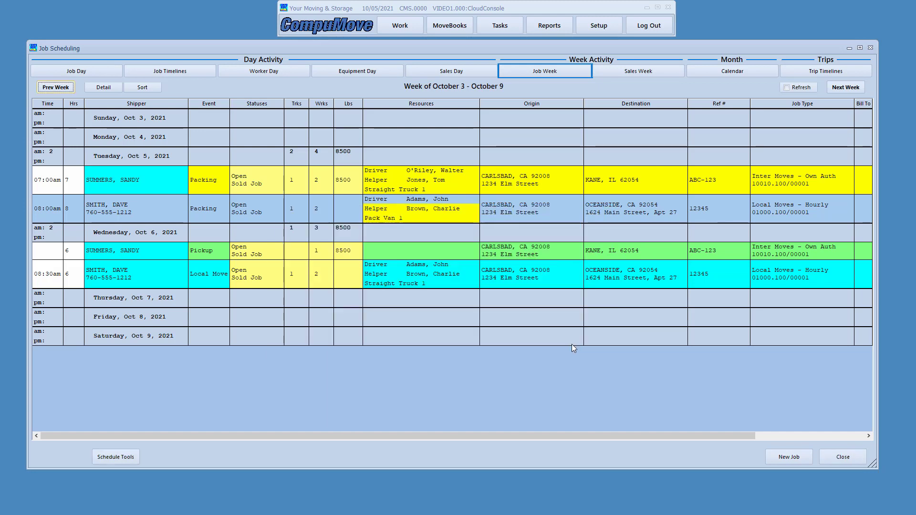
Step: Open the October 6 08:30am Local Move event from Job Week and read its event memos
double_click(374, 274)
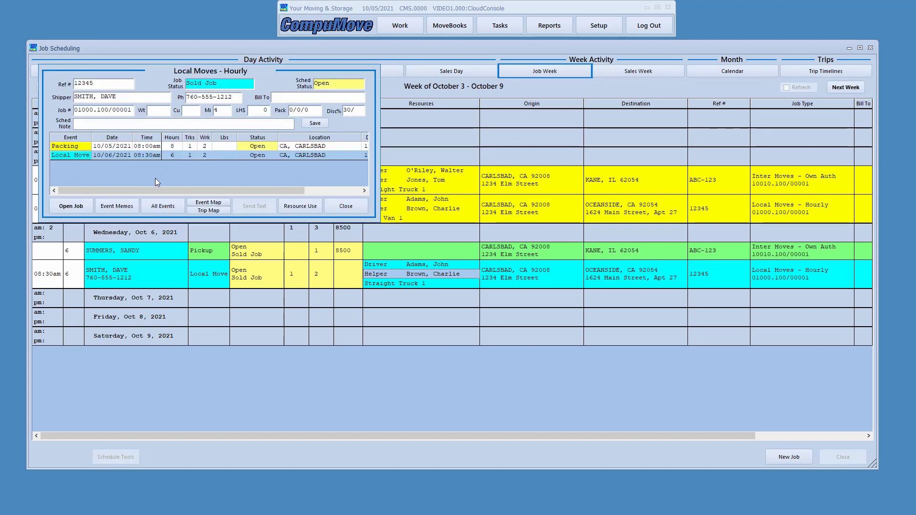
left_click(127, 205)
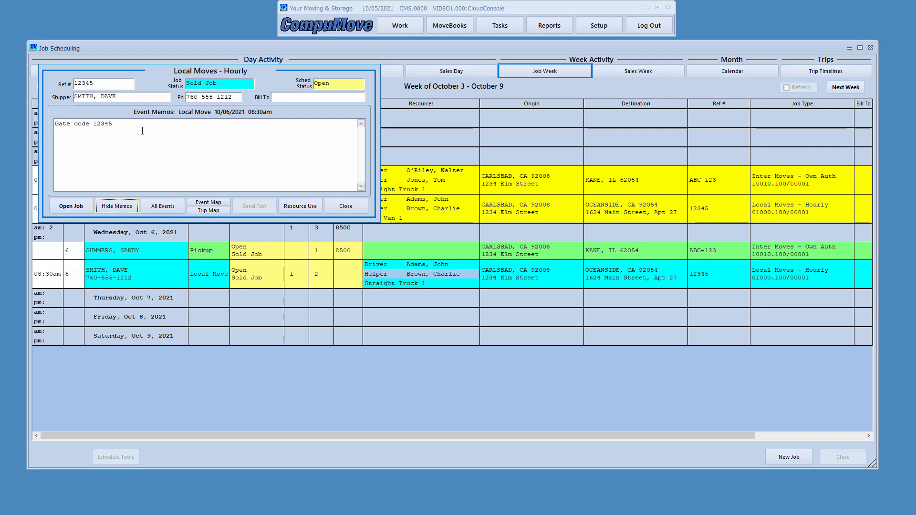
left_click_drag(128, 71, 407, 238)
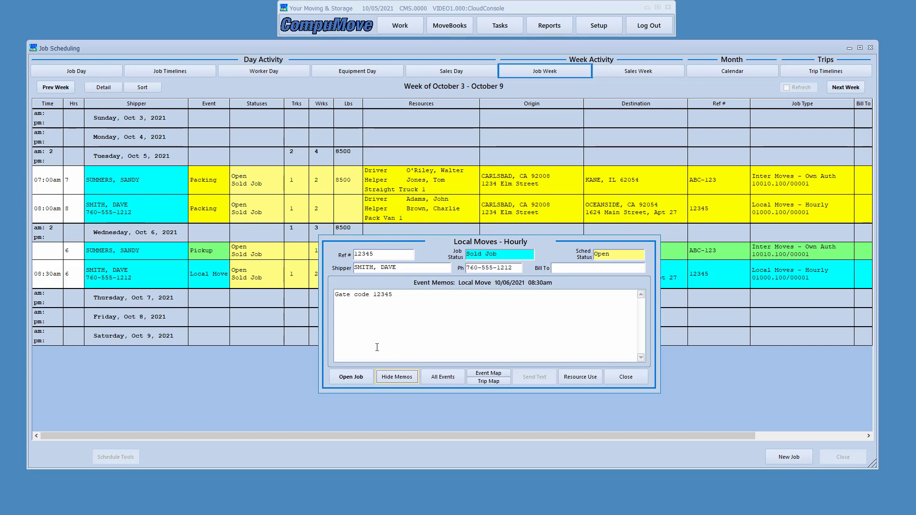
Step: Open the Local Move event's full job record and review the packing and all-events work memos in its Job Memos
left_click(357, 375)
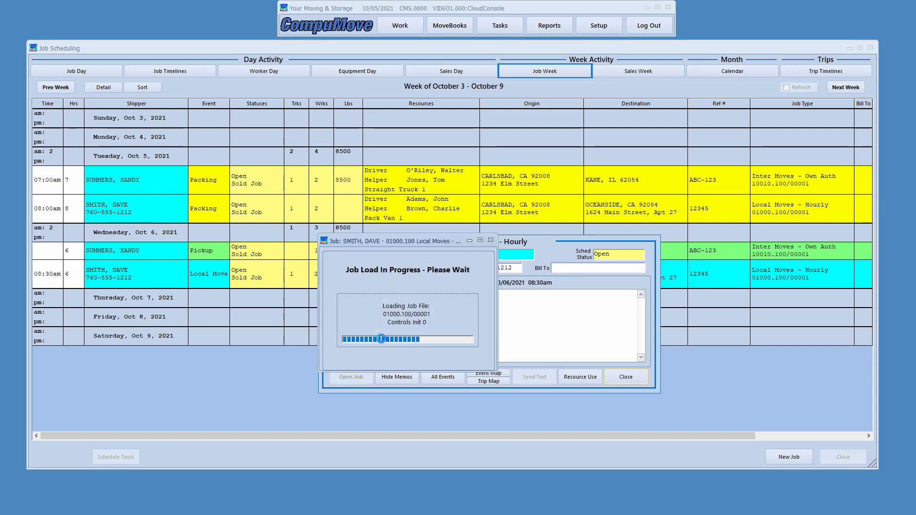
left_click_drag(450, 238, 342, 100)
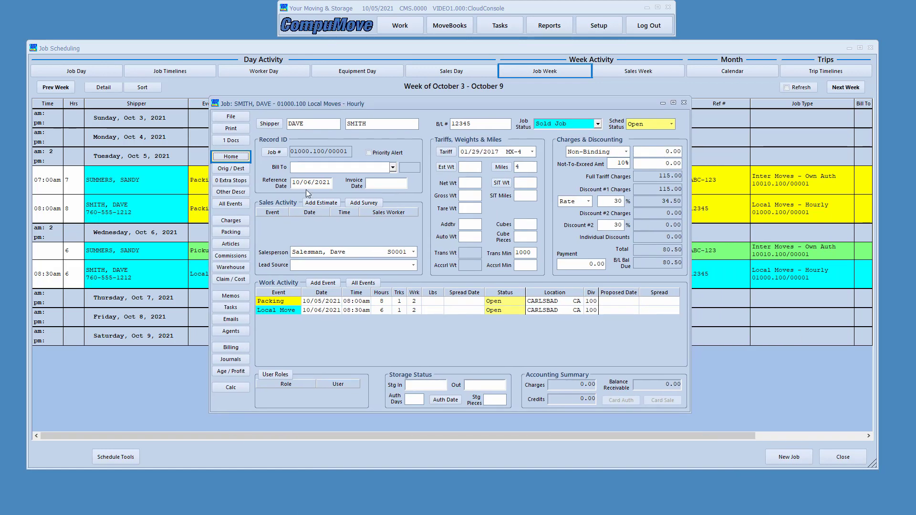
left_click(231, 296)
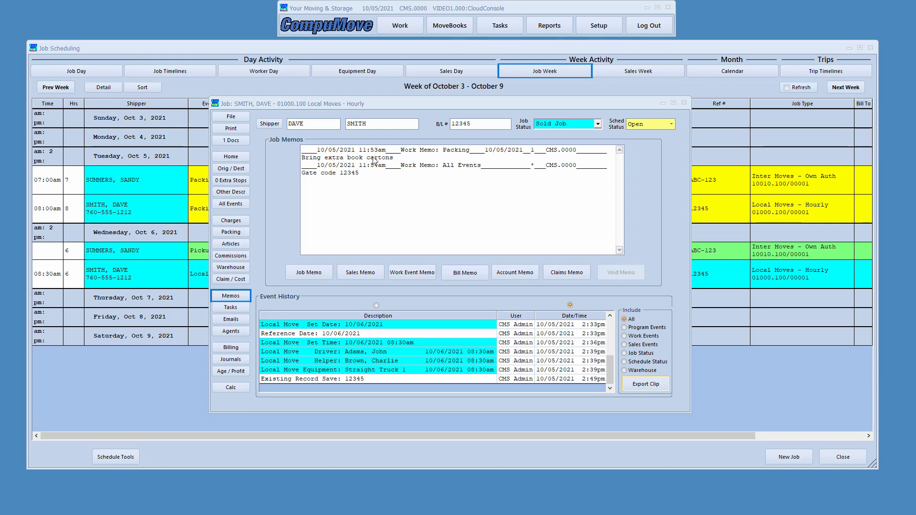
mouse_move(294, 141)
left_mouse_down()
mouse_move(313, 167)
mouse_move(535, 165)
left_mouse_up()
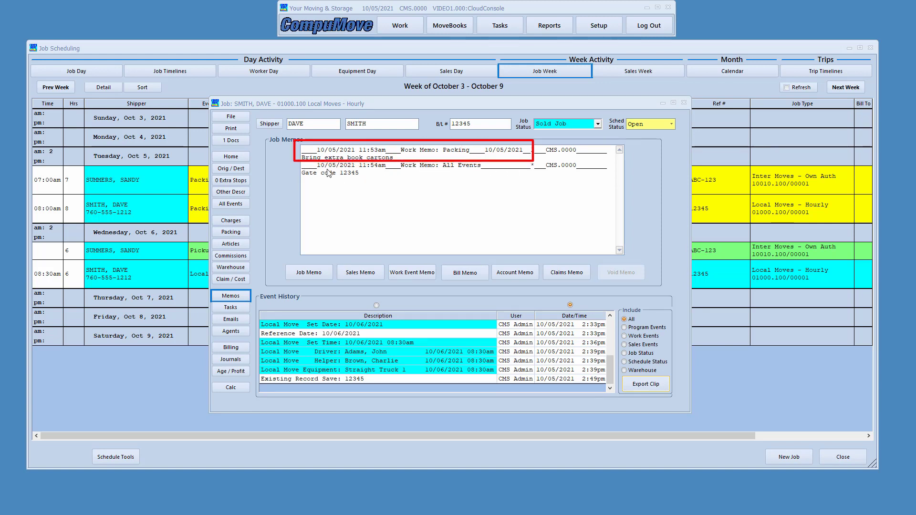
mouse_move(294, 161)
left_mouse_down()
mouse_move(302, 173)
mouse_move(413, 185)
mouse_move(535, 187)
left_mouse_up()
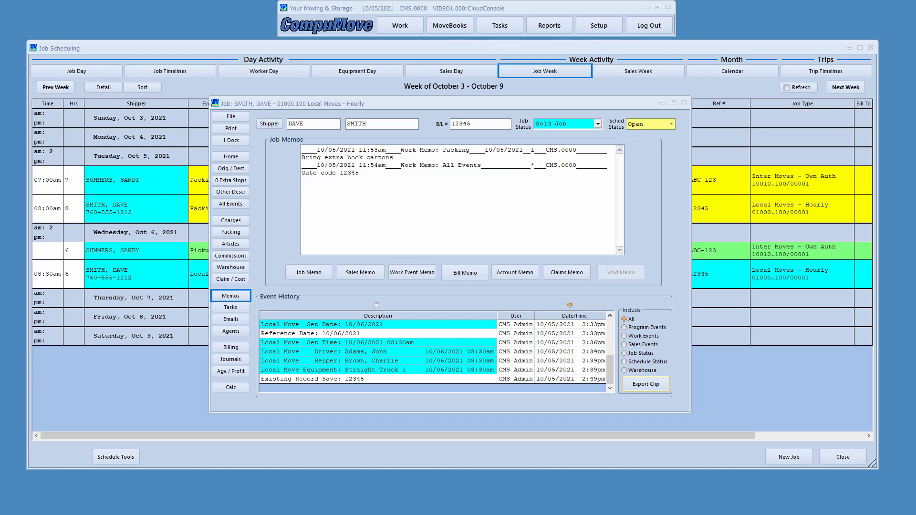
Step: Review the Packing, Local Move and All Events choices for a new work event memo, and cancel without creating one
left_click(416, 270)
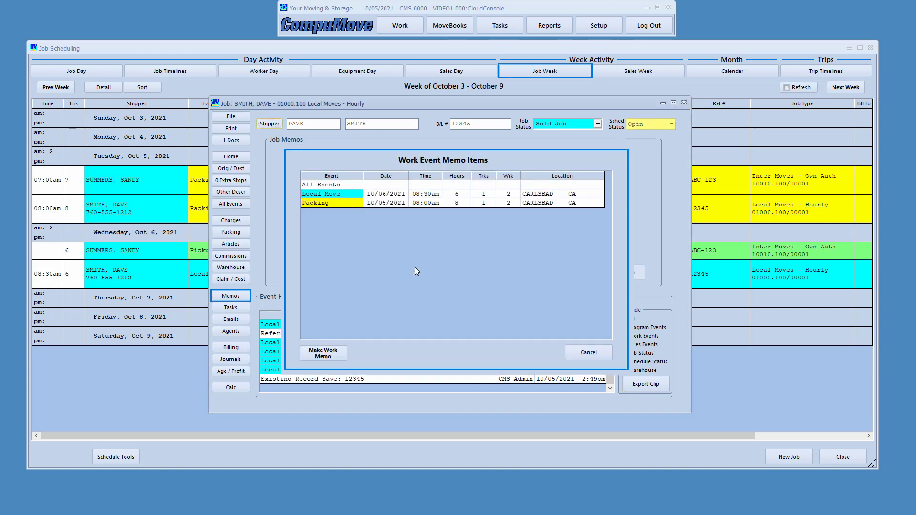
left_click(337, 195)
left_click(337, 204)
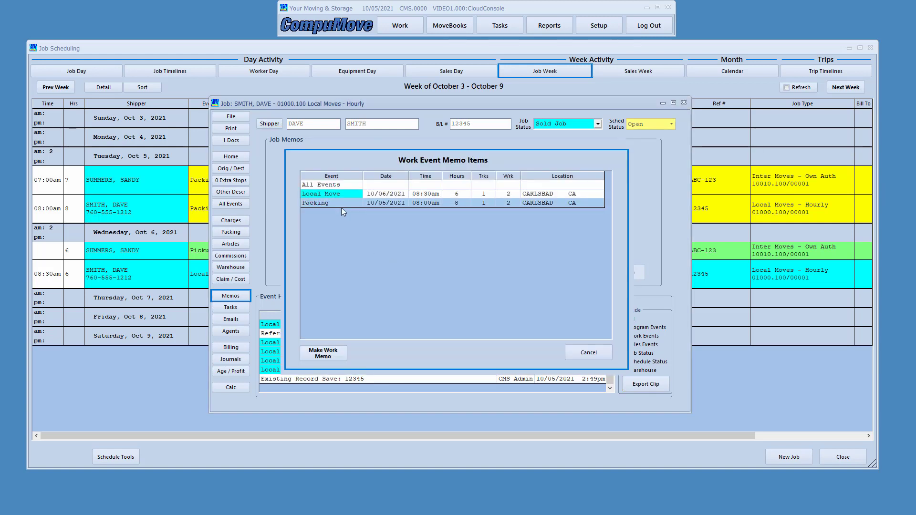
left_click(342, 195)
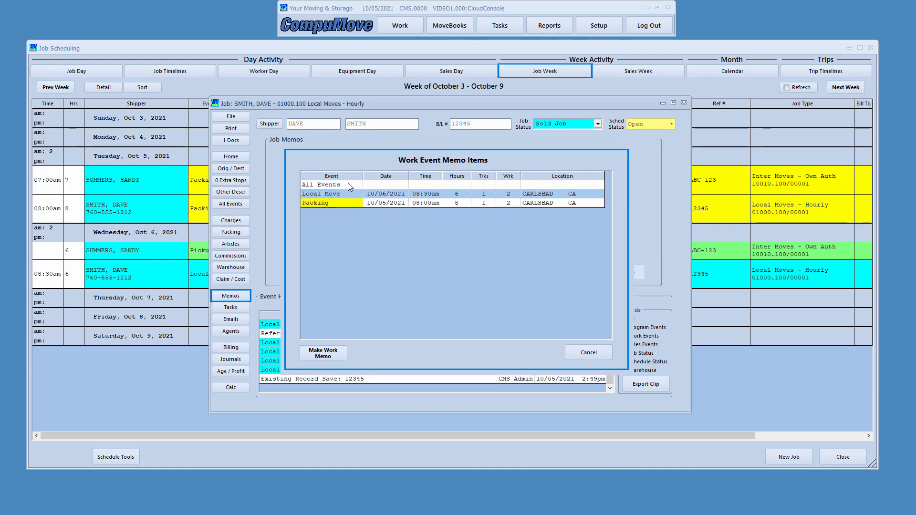
left_click(348, 184)
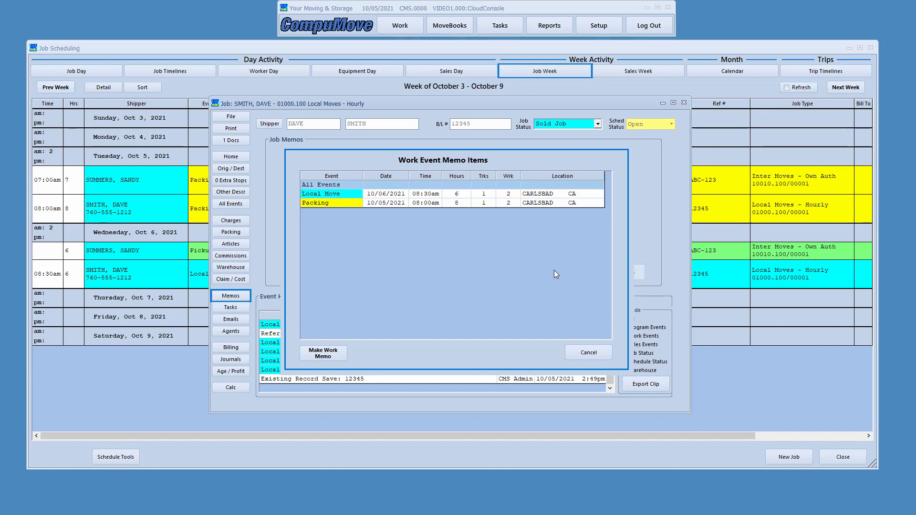
left_click(587, 354)
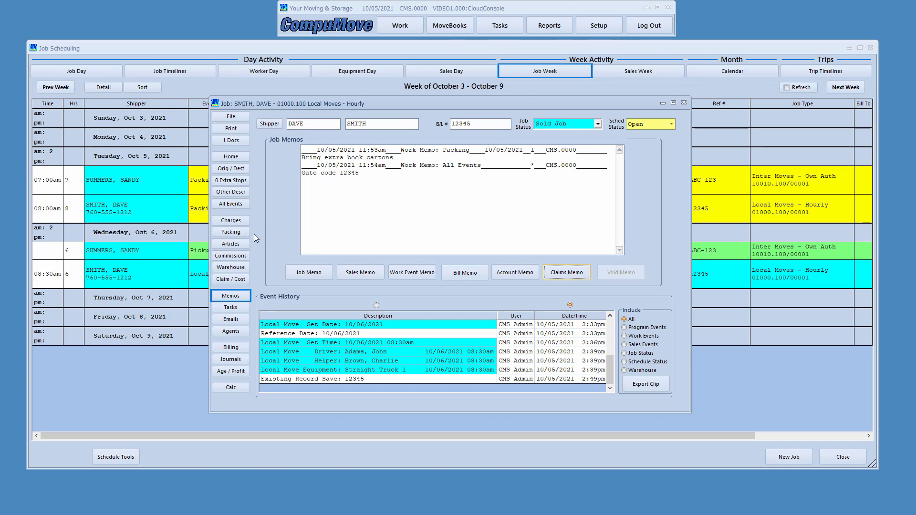
Step: Add the schedule note "Super VIP, do a great job!" to the Local Moves job's All Events overview, then save and close the job
left_click(240, 205)
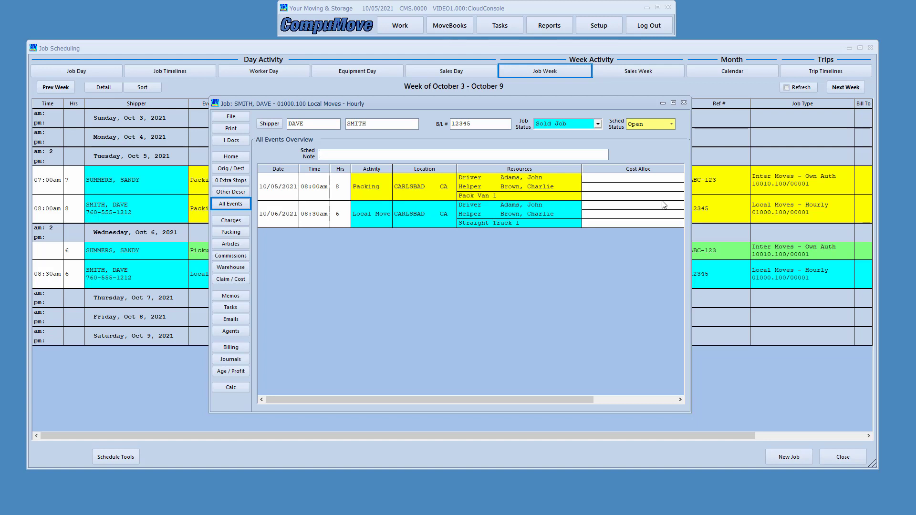
type("Super VIP, do a great job!")
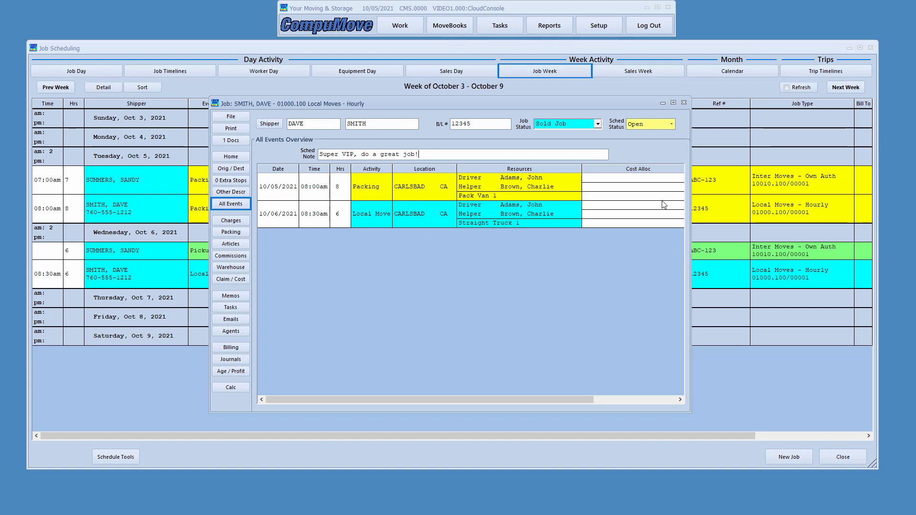
left_click(231, 116)
left_click(229, 128)
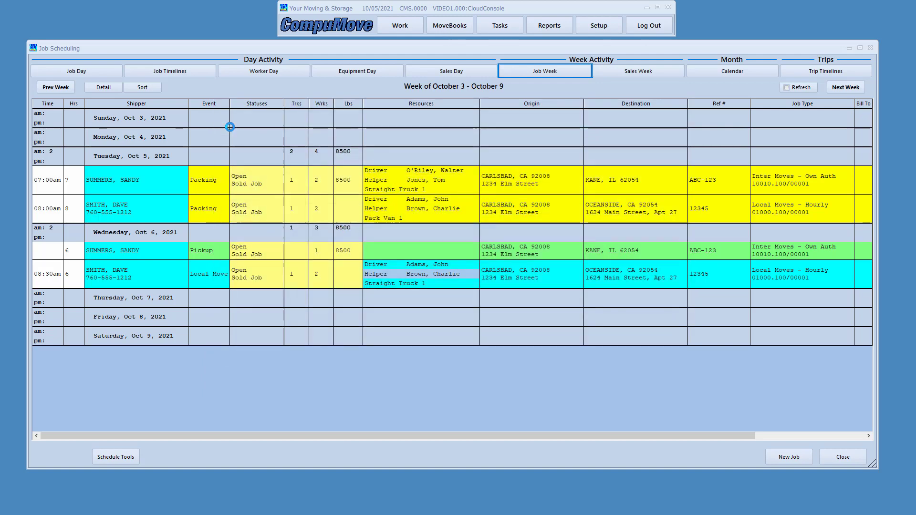
Step: Open the October 6 08:30am Local Move event from Job Week, check its schedule note and close it
double_click(394, 271)
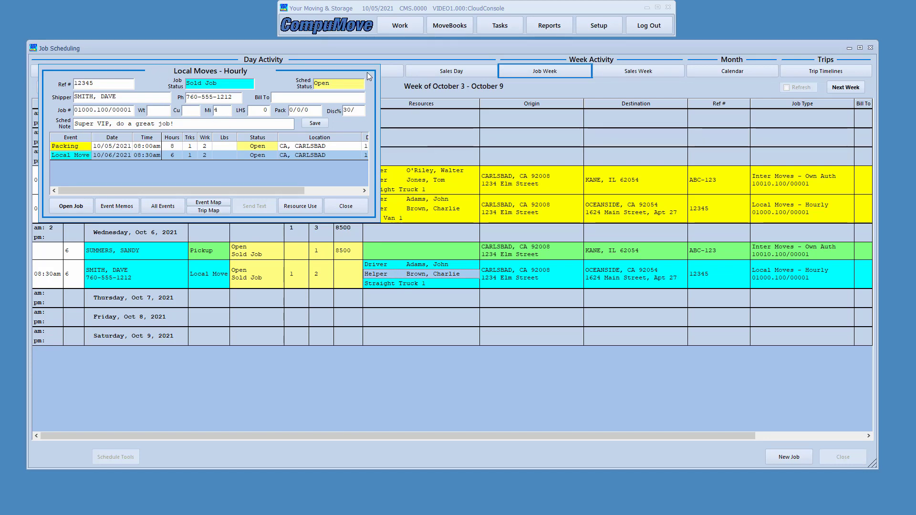
left_click_drag(368, 70, 584, 187)
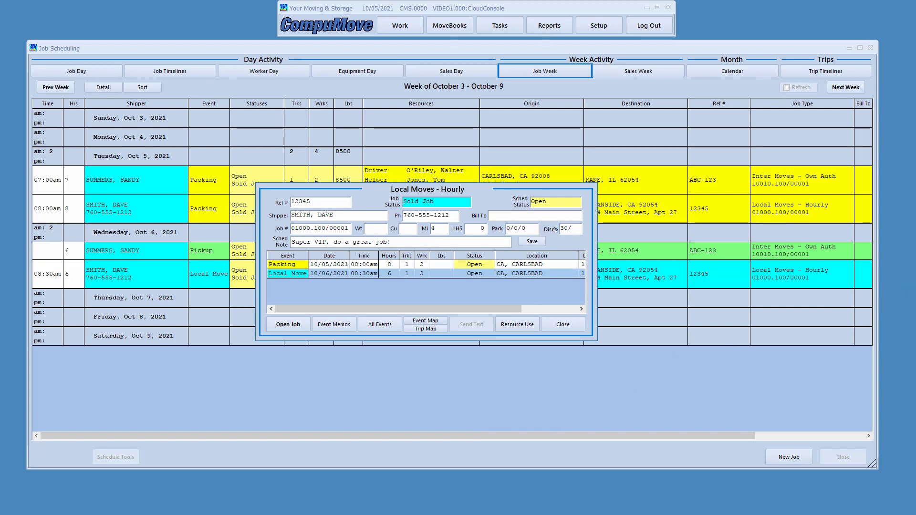
left_click(563, 325)
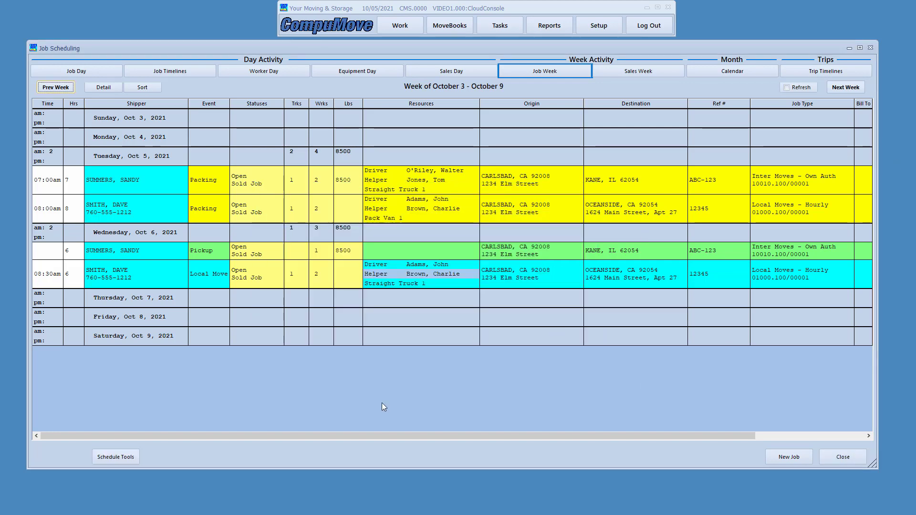
Step: View the October 5 Job Timelines with the job events list, check the schedule notes there and close the list
left_click(165, 72)
left_click(54, 461)
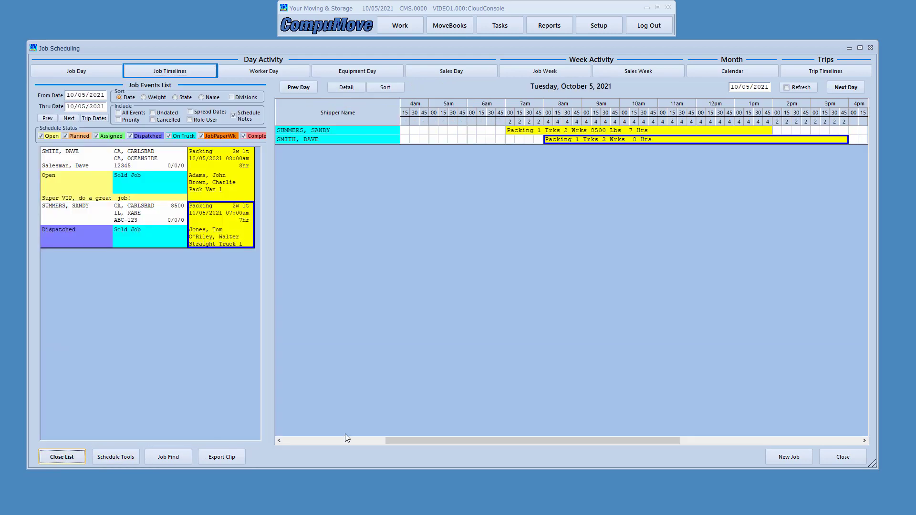
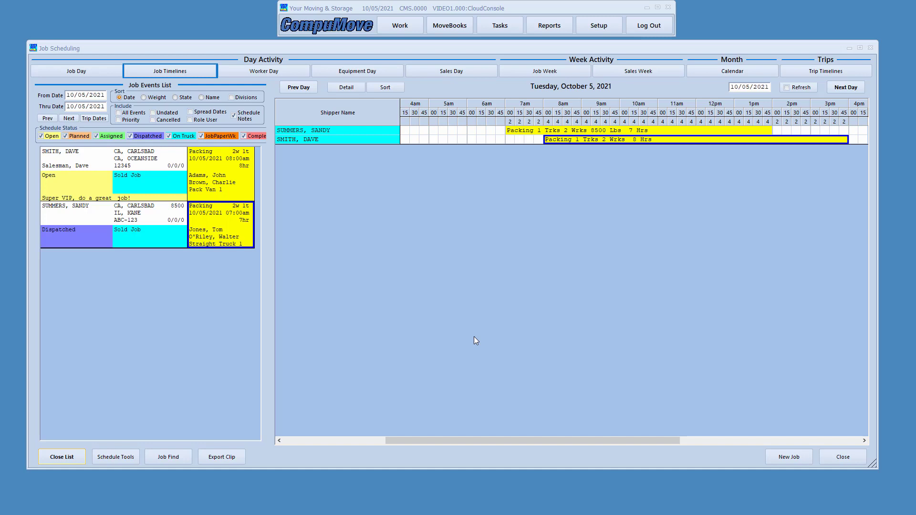
left_click(67, 458)
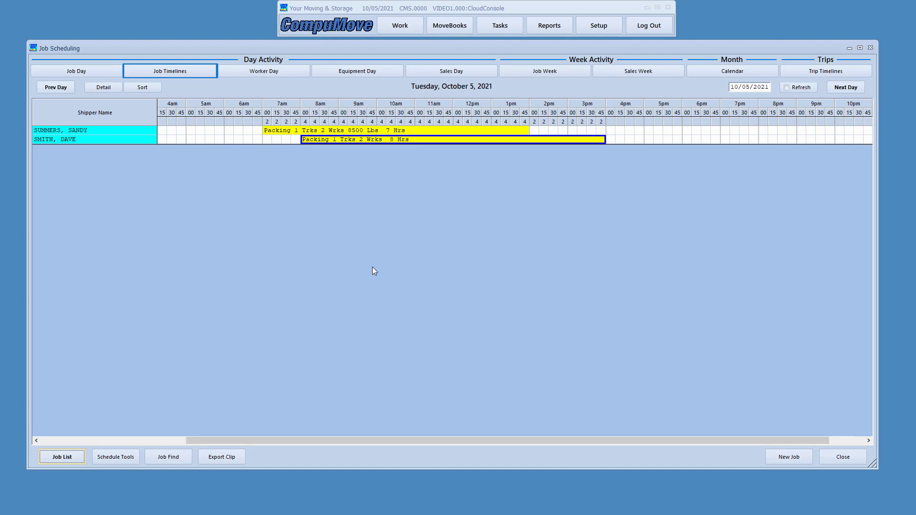
Step: Show Worker Day for October 5 and start availability mode in the resource settings of Schedule Tools
left_click(248, 70)
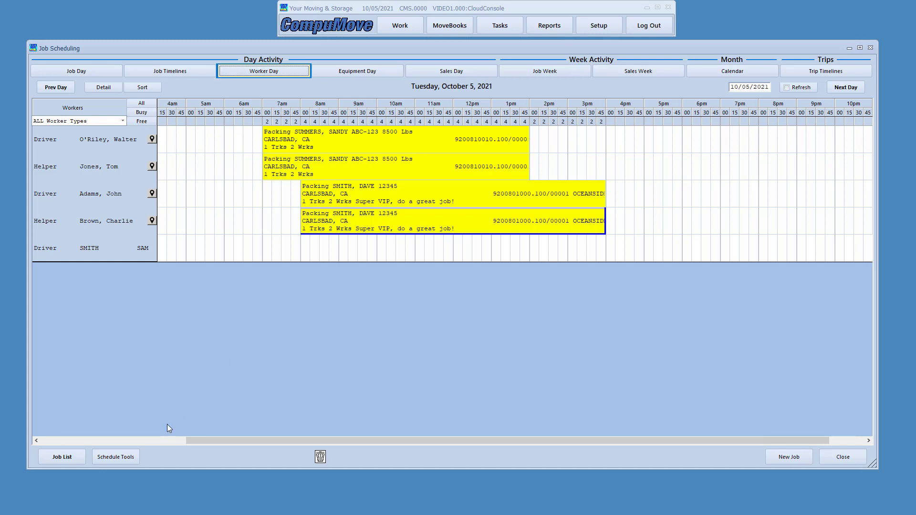
left_click(120, 457)
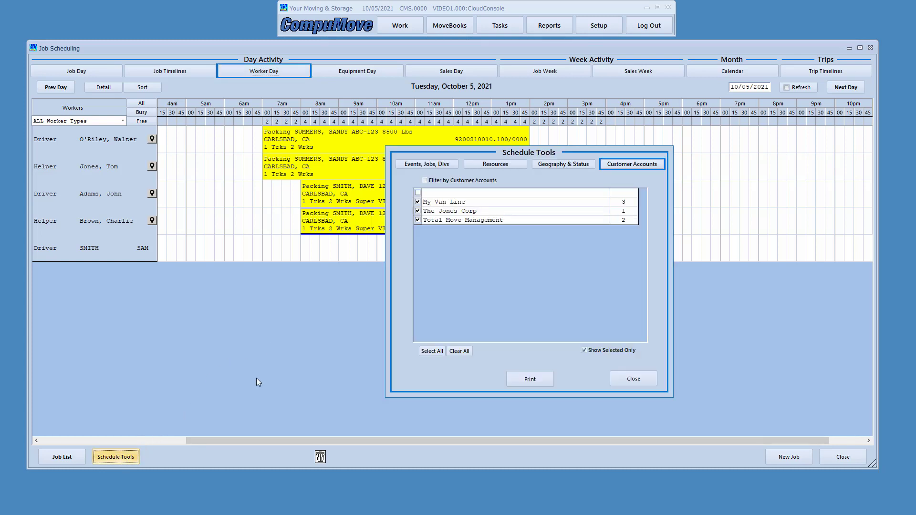
left_click(563, 164)
left_click(484, 164)
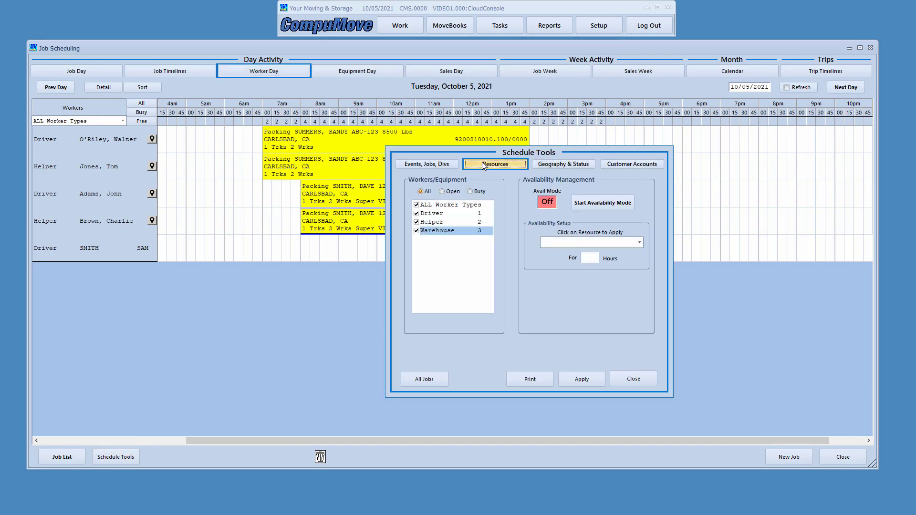
left_click_drag(594, 148, 701, 164)
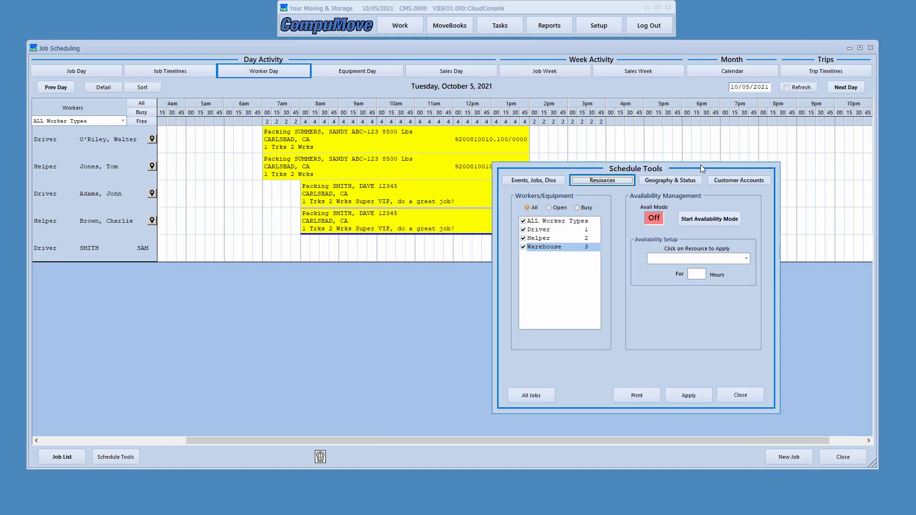
left_click(711, 221)
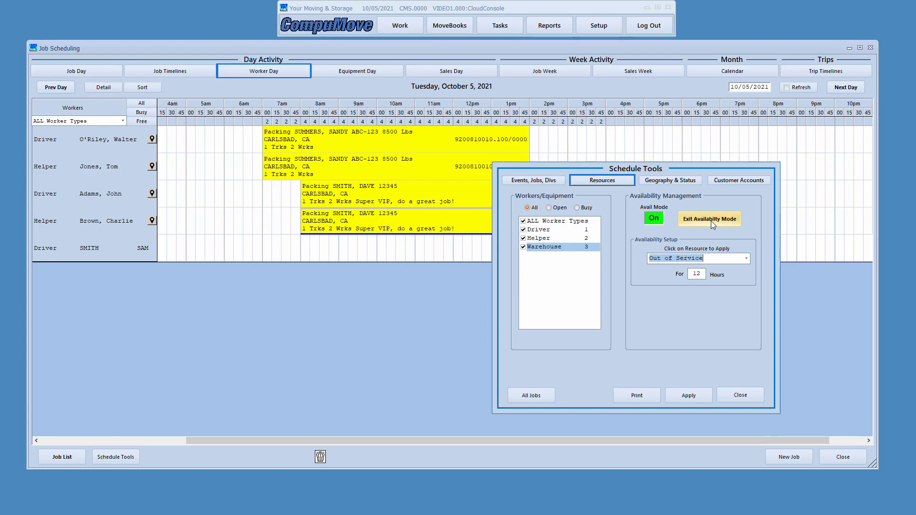
Step: Set the availability reason to the custom text "DMV Appt" with a duration of 2 hours
left_click(746, 259)
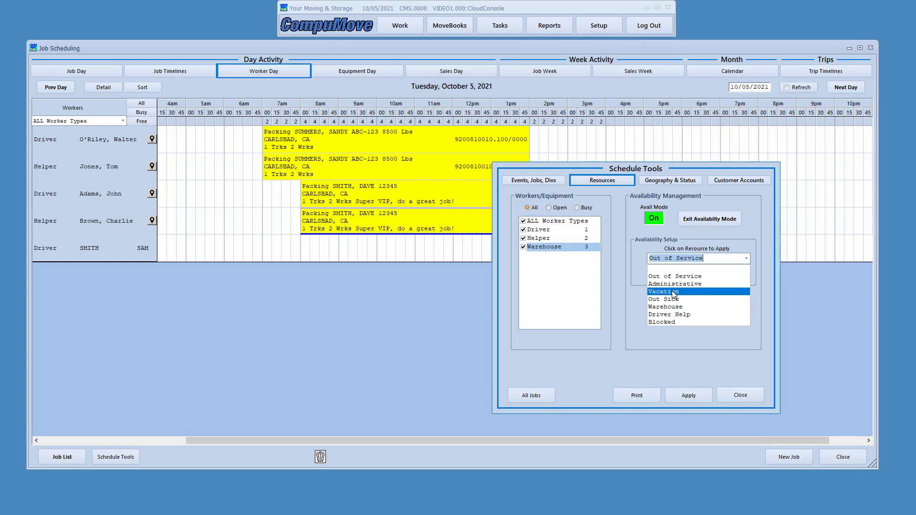
left_click(709, 260)
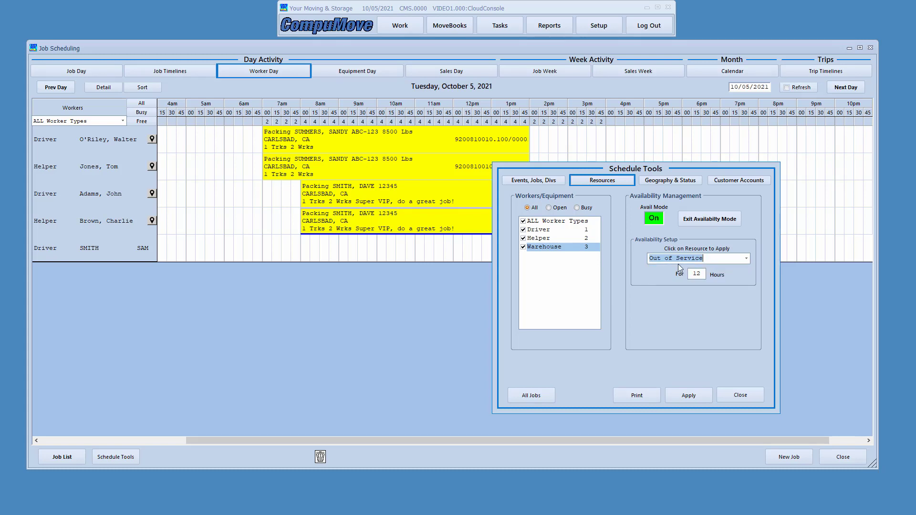
type("DMV Appt")
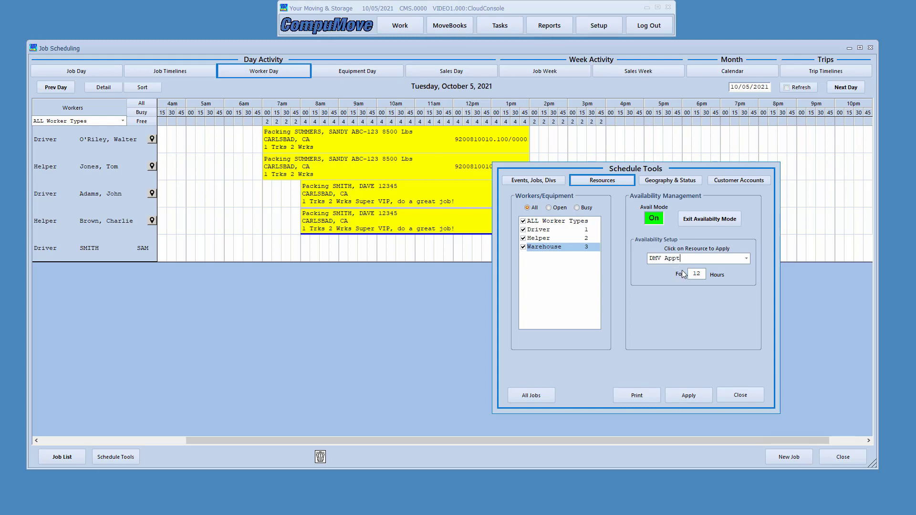
double_click(702, 274)
type("2")
key("BackSpace")
Step: Apply the DMV Appt block to the unassigned driver at 8:00am on October 5 and close Schedule Tools
left_click_drag(590, 167, 672, 164)
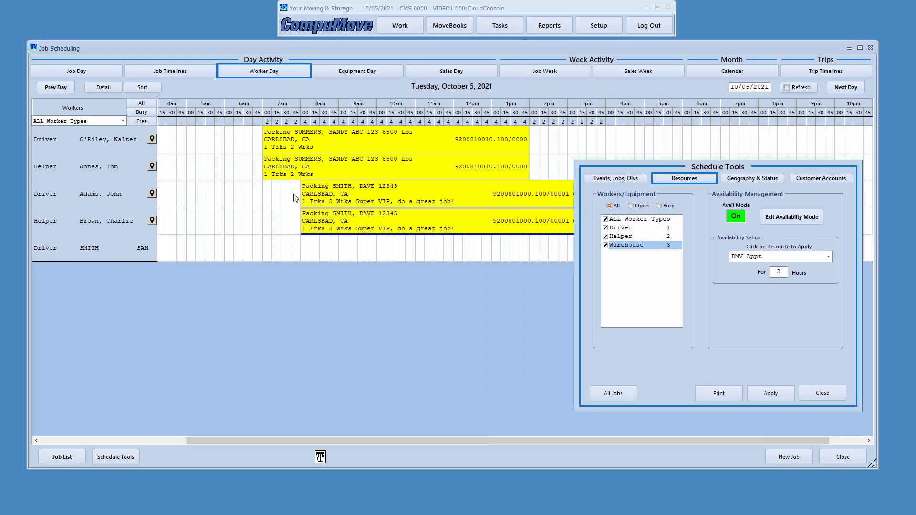
left_click(307, 252)
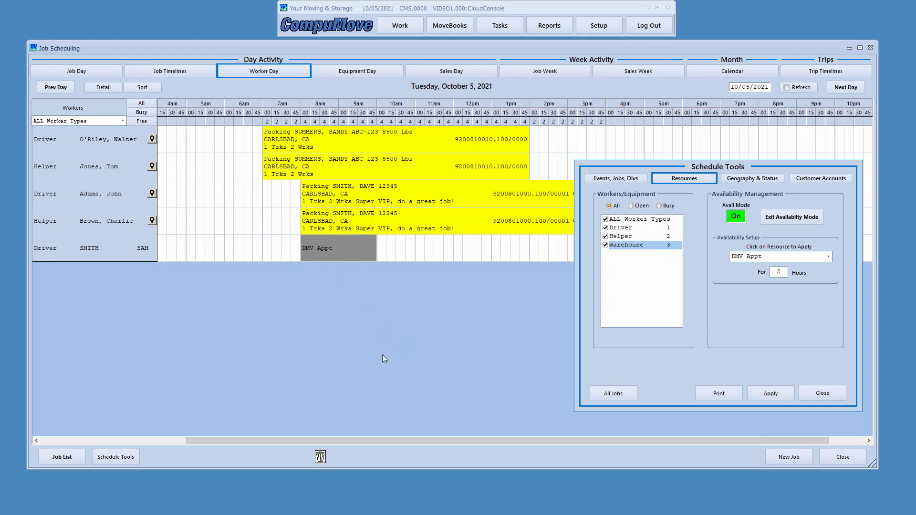
left_click(812, 394)
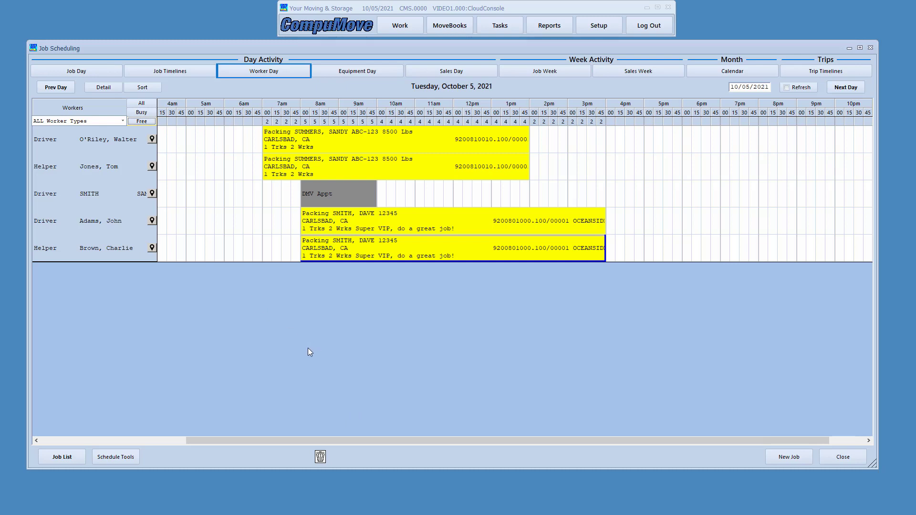
Step: Review the assignment deletion options for the helper on the October 5 07:00am packing event, and cancel without deleting
left_click(380, 169)
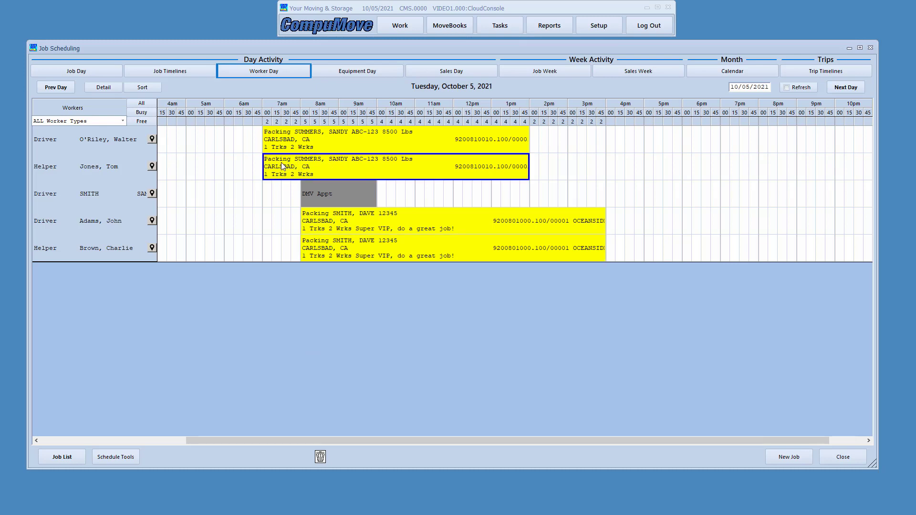
left_click_drag(283, 166, 322, 458)
left_click_drag(315, 165, 674, 180)
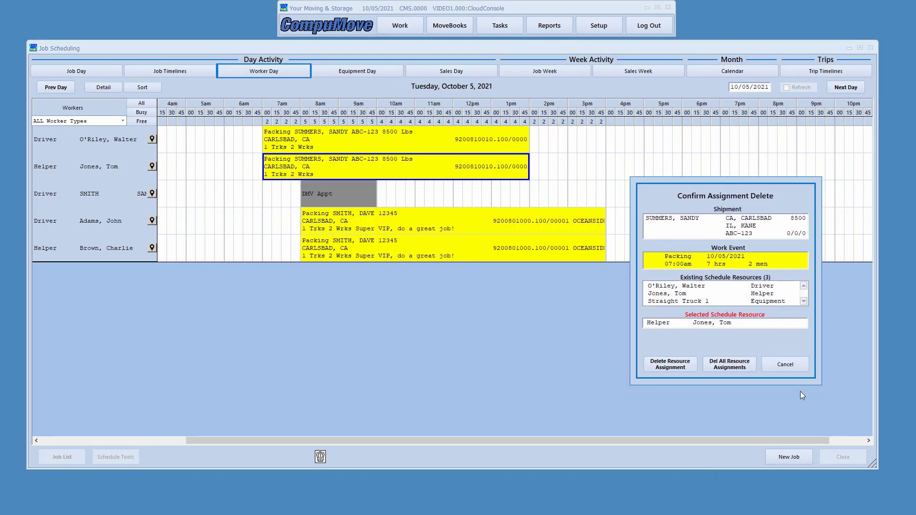
left_click_drag(626, 354, 701, 386)
left_click_drag(697, 348, 760, 390)
left_click(784, 365)
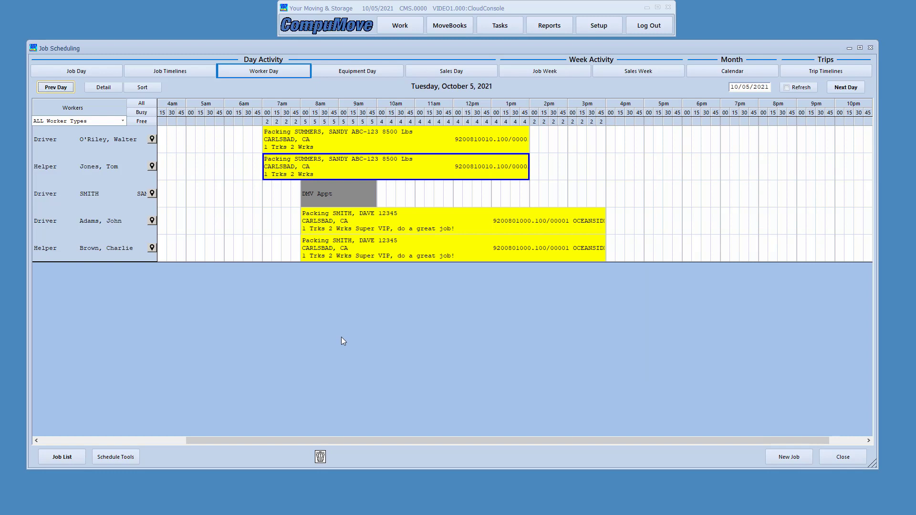
left_click(525, 478)
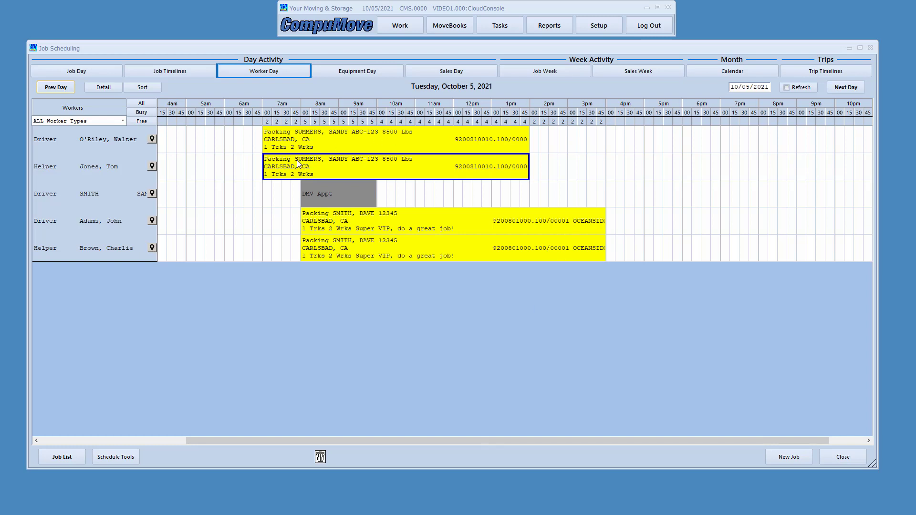
Step: Open the 07:00am packing event's full job record and review its memo page's Event History filtered to Work Events
double_click(271, 168)
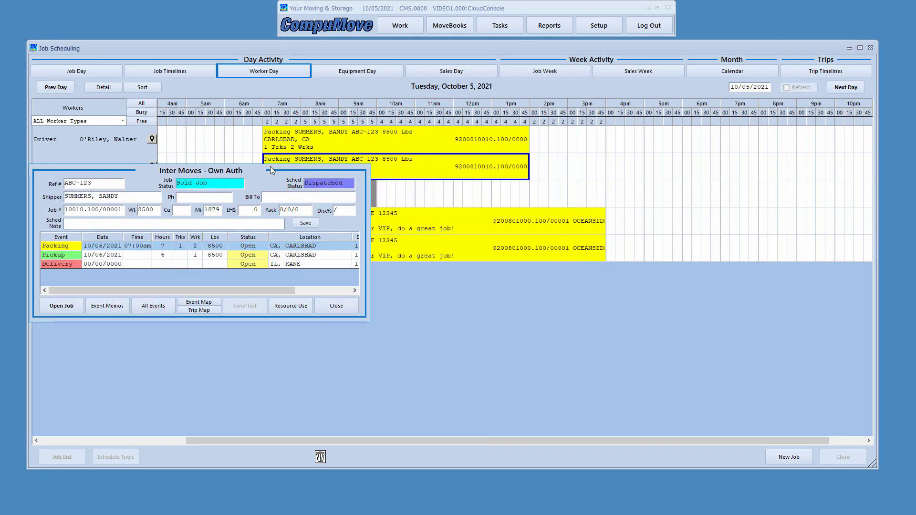
left_click(59, 307)
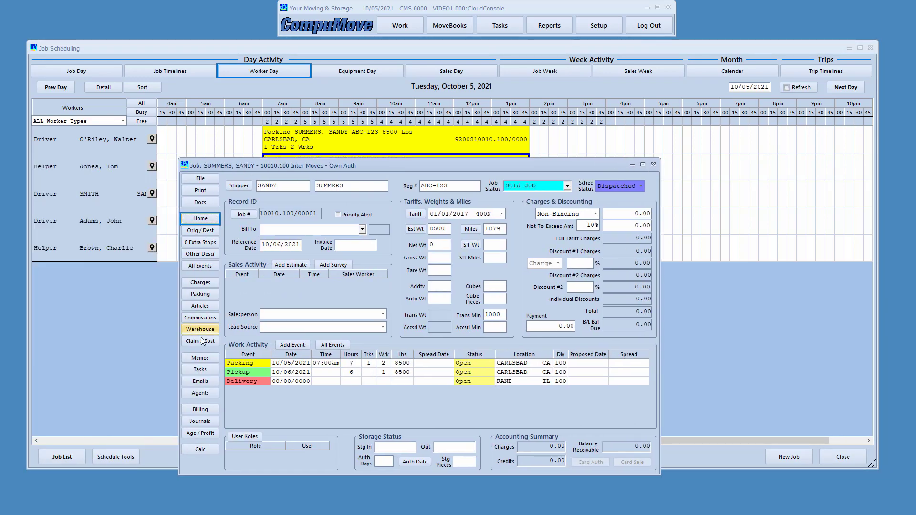
left_click(201, 359)
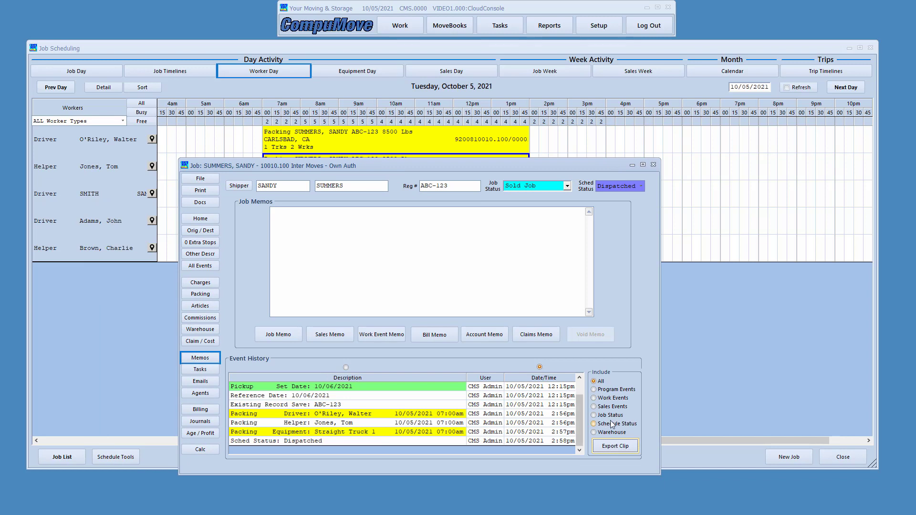
left_click(613, 398)
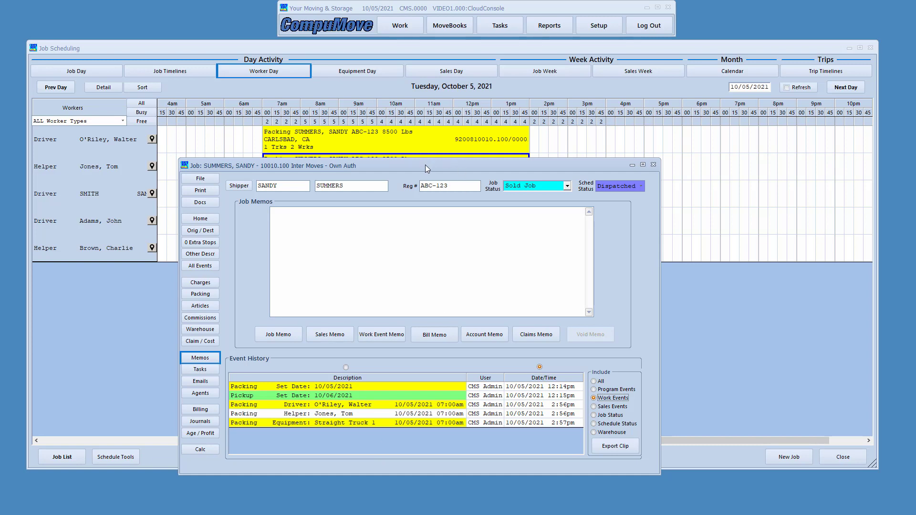
left_click_drag(425, 165, 431, 175)
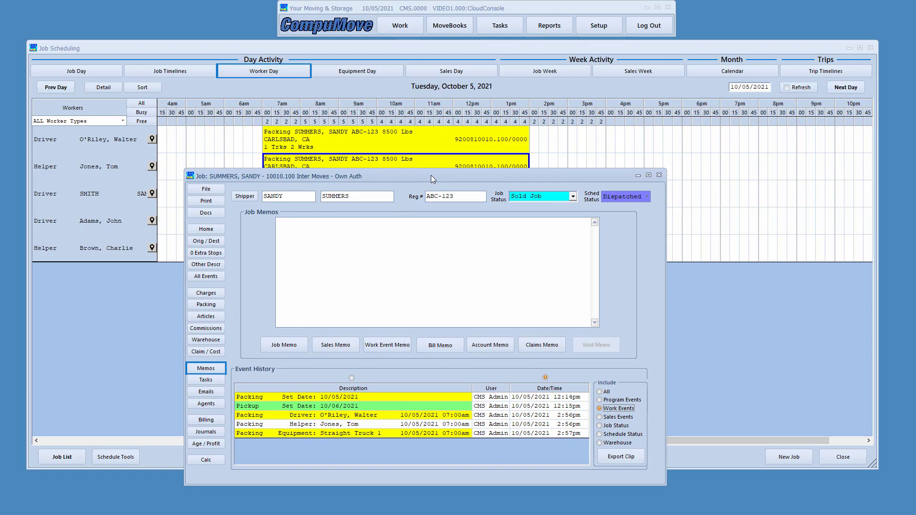